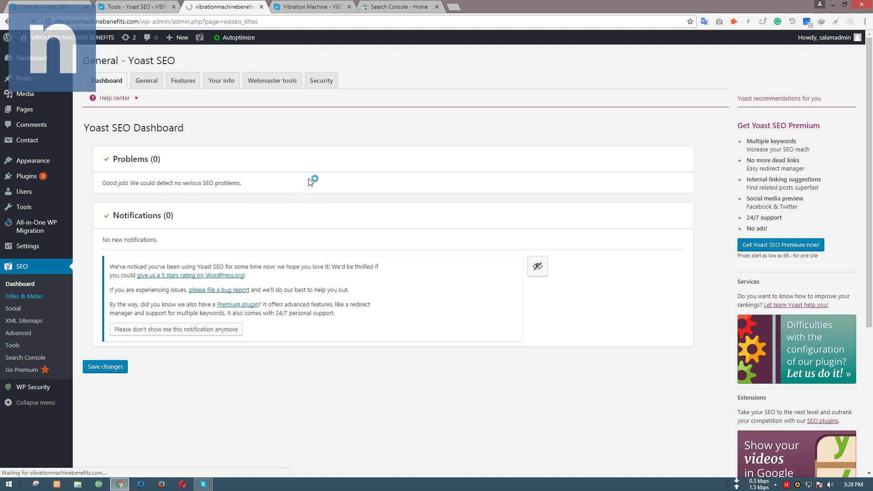
Review the Titles & Metas settings for the homepage, post types, taxonomies, archives and other sitewide options.
left_click(125, 83)
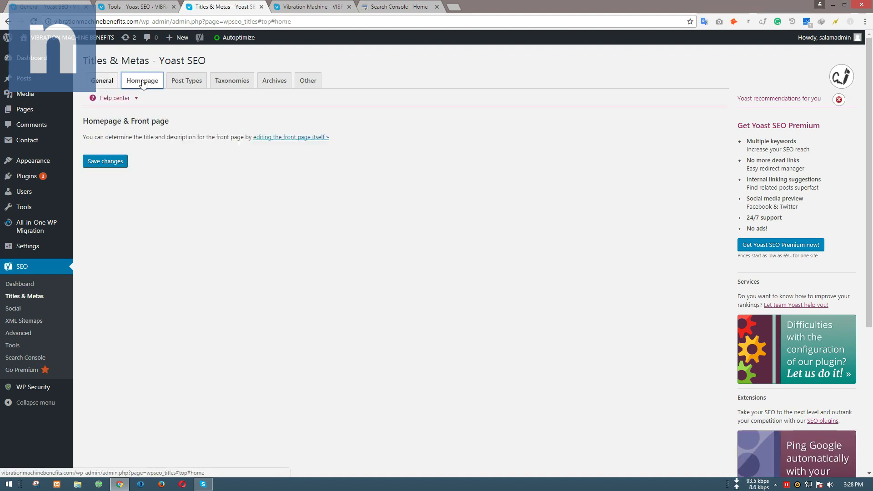
left_click(186, 82)
left_click(232, 84)
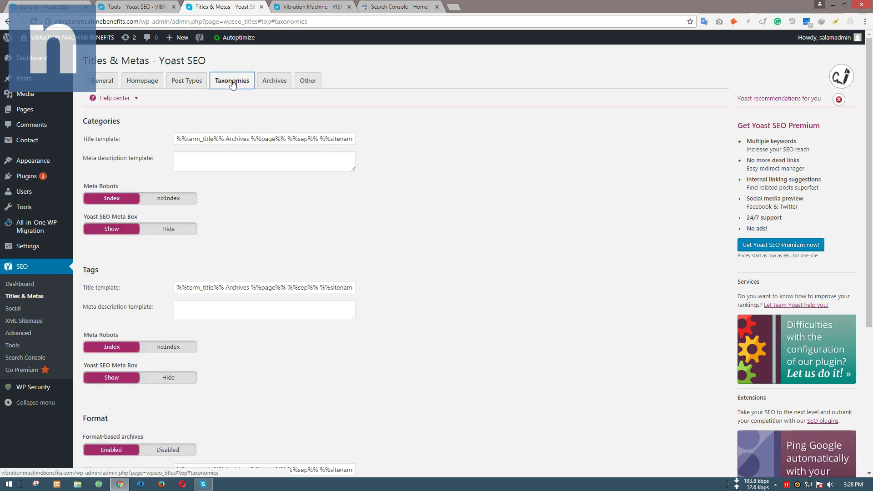
left_click(274, 82)
scroll(180, 263, "down", 5)
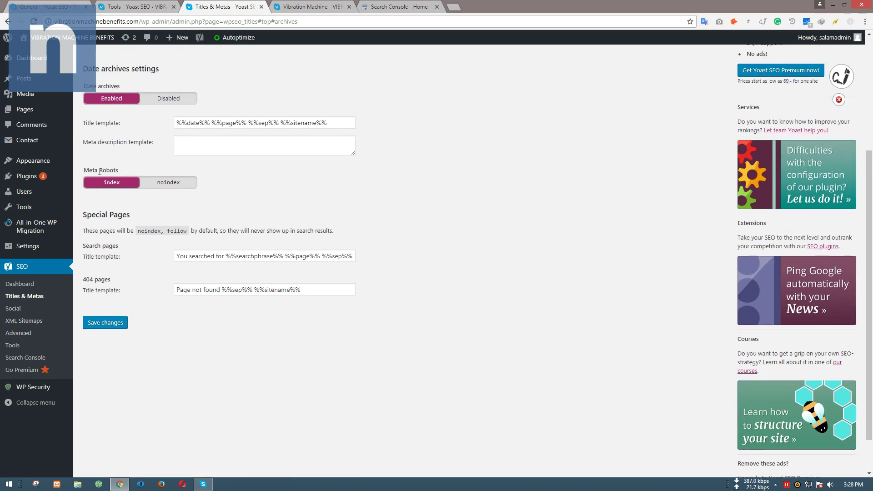
scroll(127, 193, "up", 4)
left_click(308, 80)
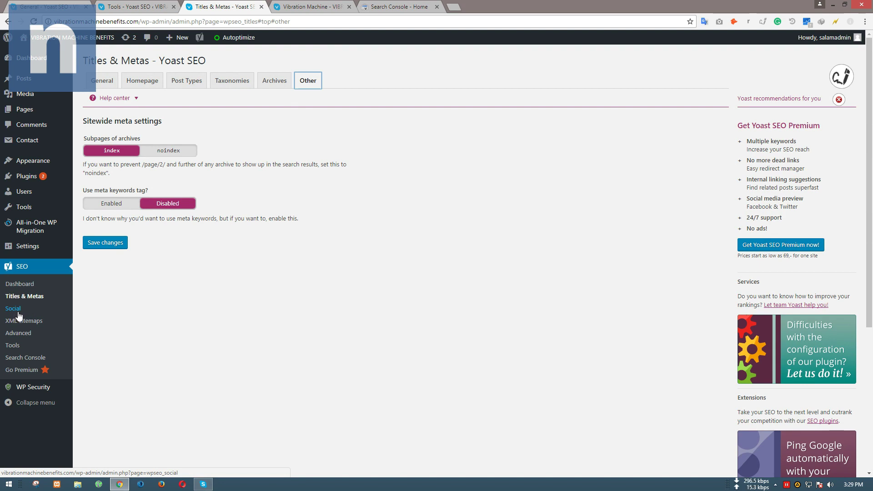
left_click(839, 99)
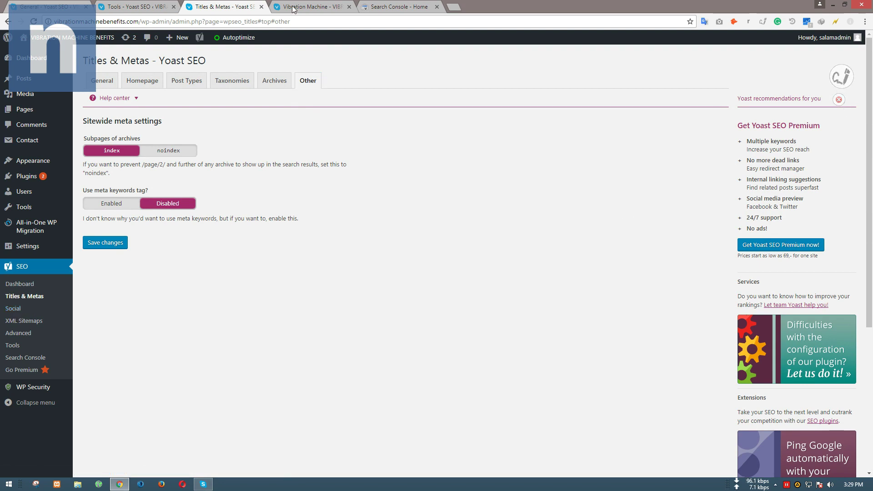
left_click(372, 6)
left_click(223, 6)
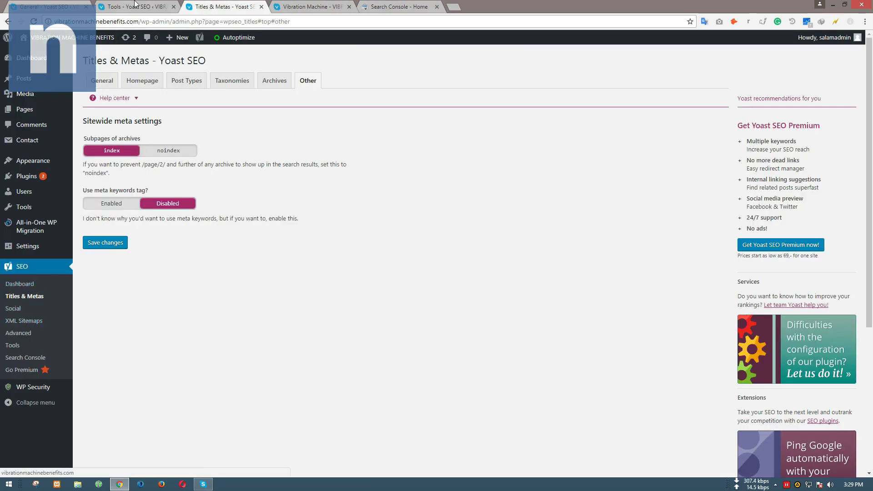
key("ctrl+shift+Tab")
key("ctrl+Tab")
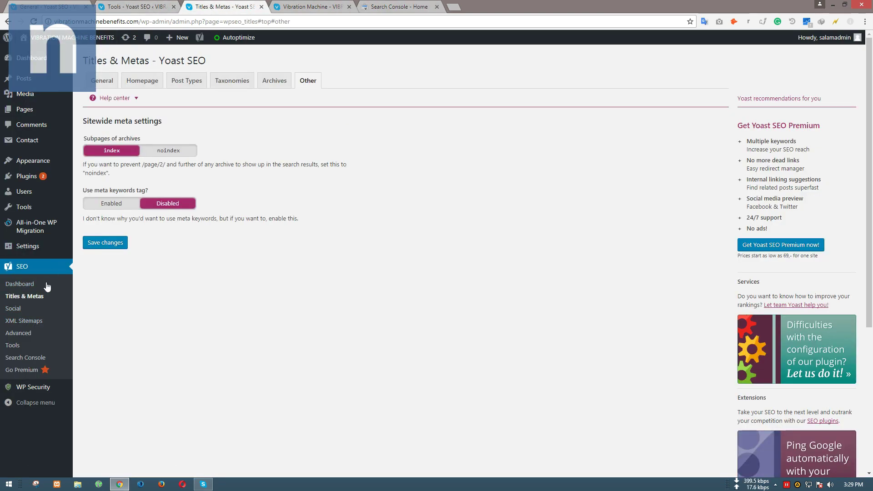
Examine the XML Sitemaps settings for post types, excluded posts and taxonomies.
left_click(22, 323)
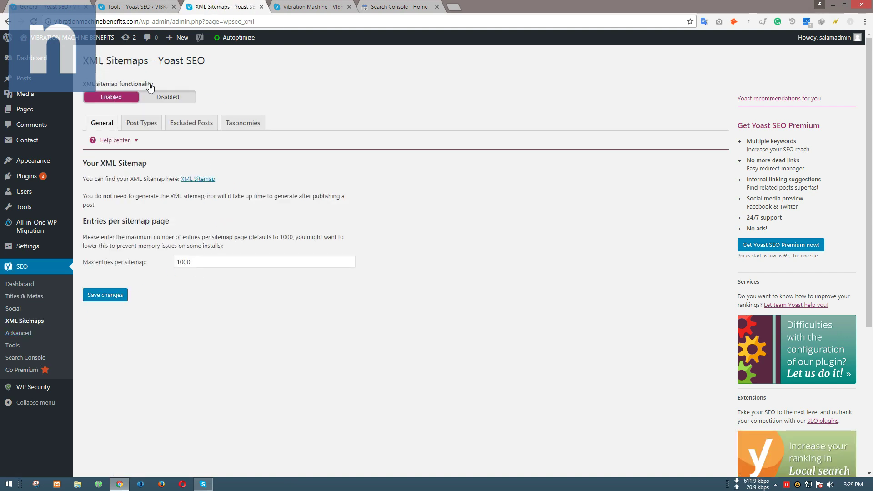
left_click(141, 123)
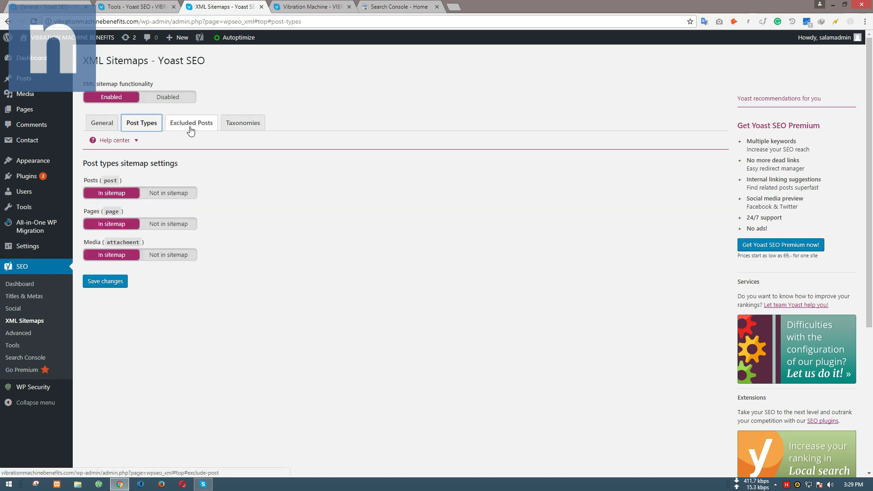
left_click(190, 131)
left_click(243, 127)
left_click(141, 126)
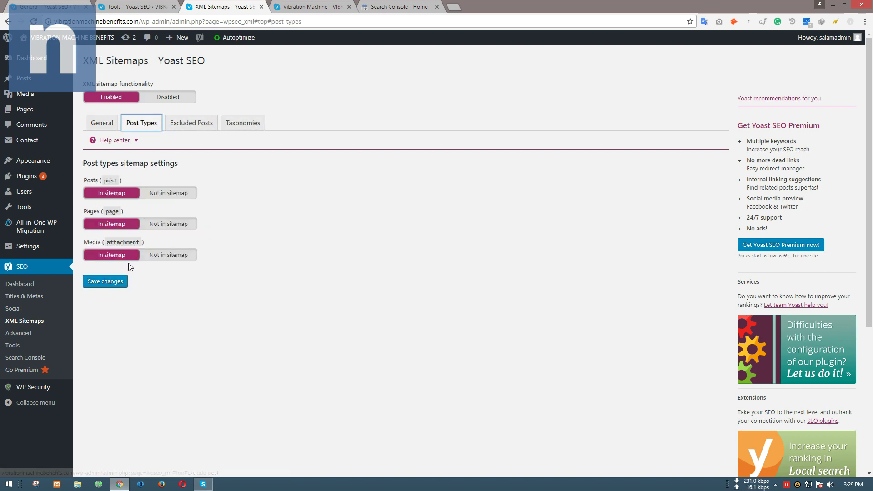
left_click(191, 125)
left_click(221, 124)
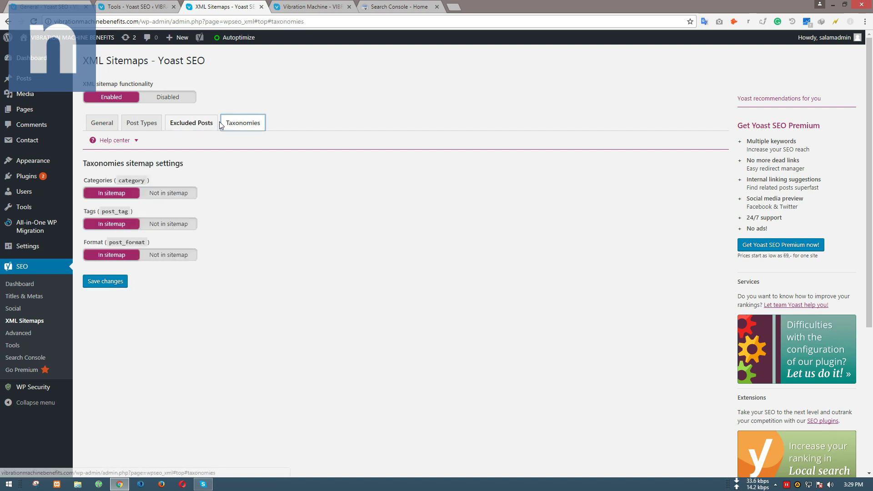
left_click(214, 252)
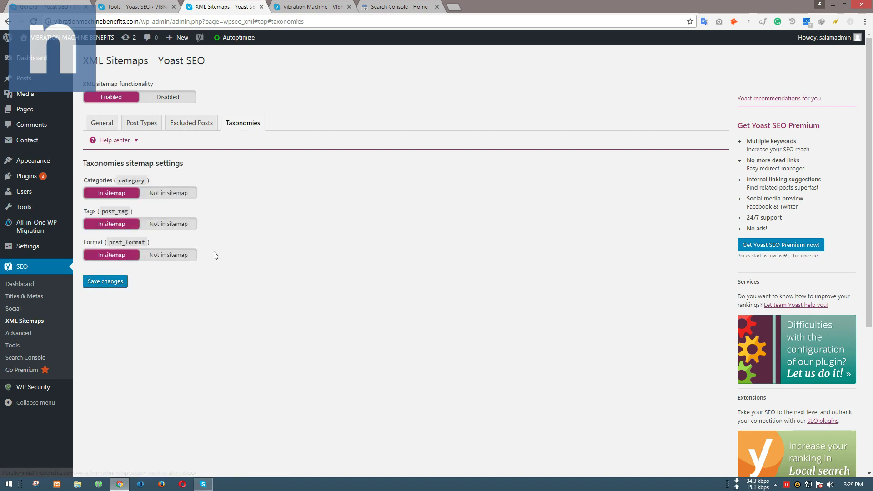
Review the Advanced SEO settings for breadcrumbs and the RSS feed content.
left_click(14, 334)
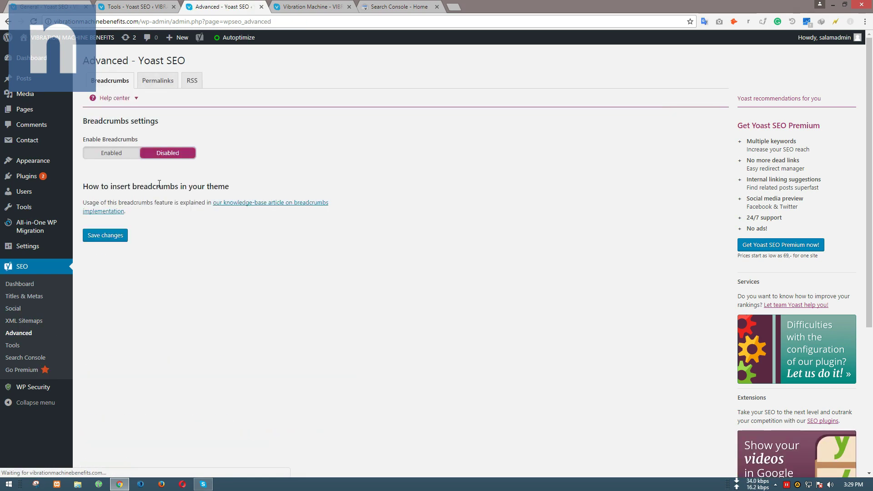
left_click_drag(94, 121, 138, 122)
left_click(151, 124)
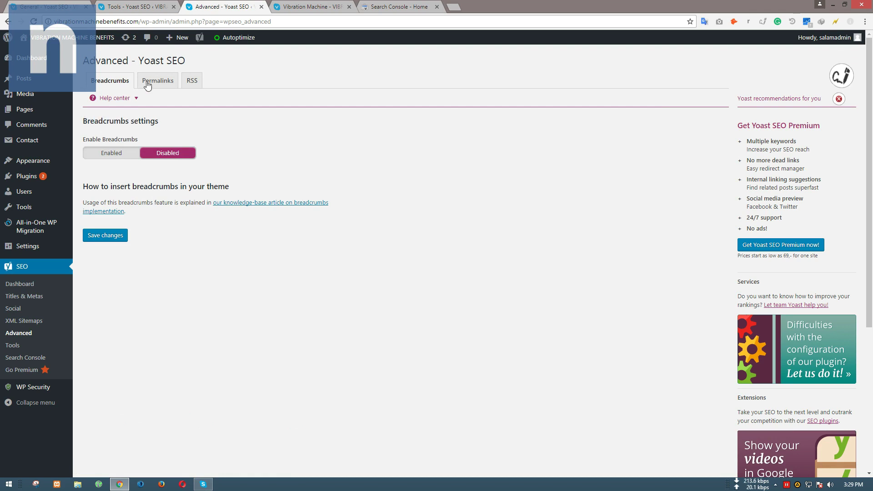
left_click(193, 80)
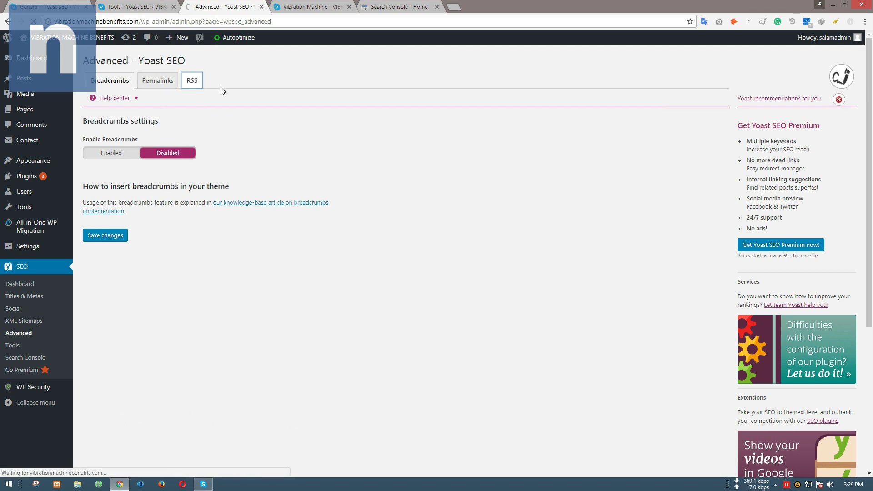
left_click(199, 171)
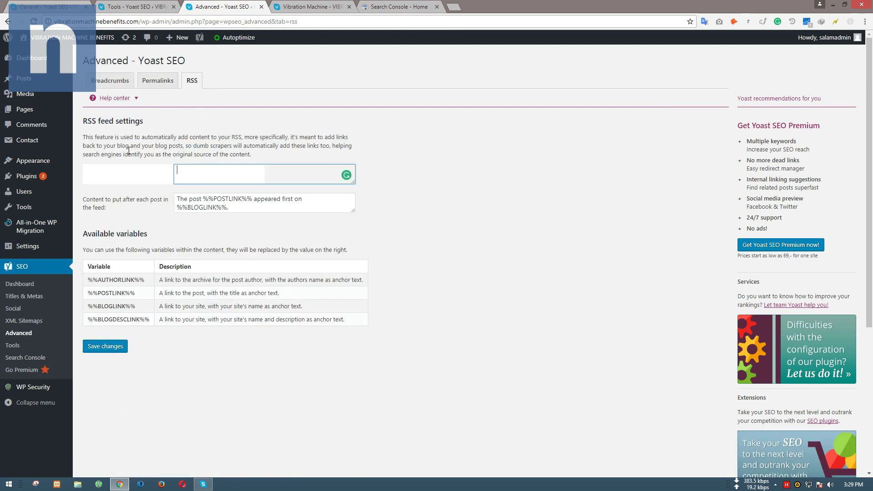
left_click_drag(195, 137, 199, 137)
left_click(421, 189)
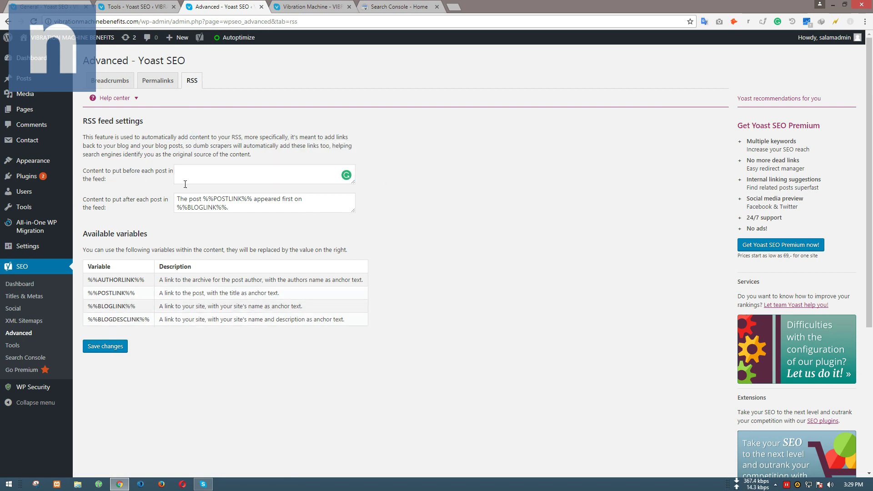
Open the SEO Bulk editor and File editor tools in separate browser tabs.
left_click(15, 345)
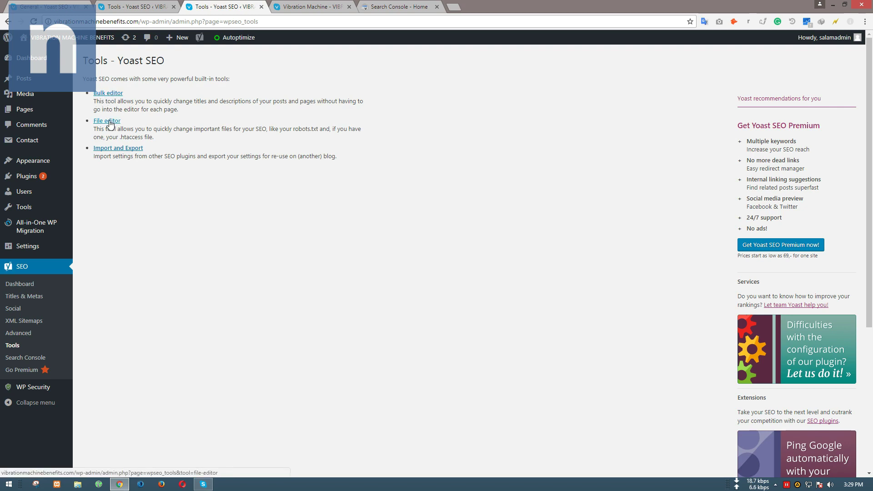
left_click(111, 95, "ctrl")
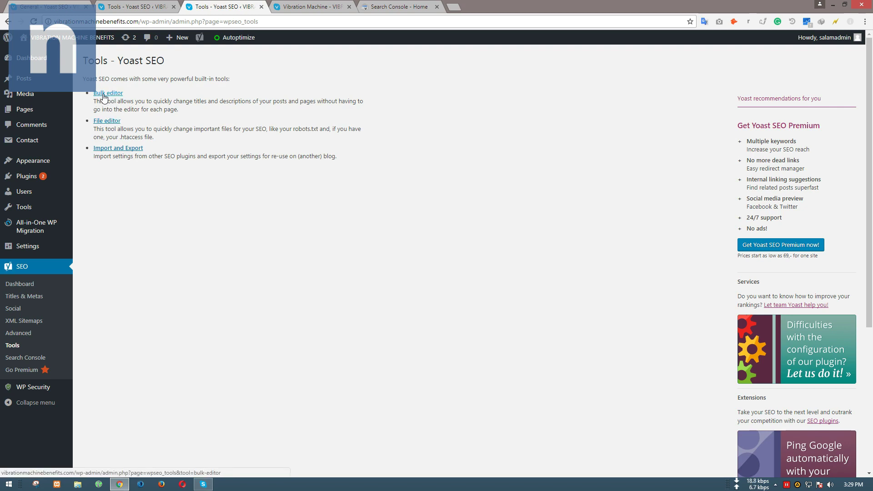
left_click(98, 124, "ctrl")
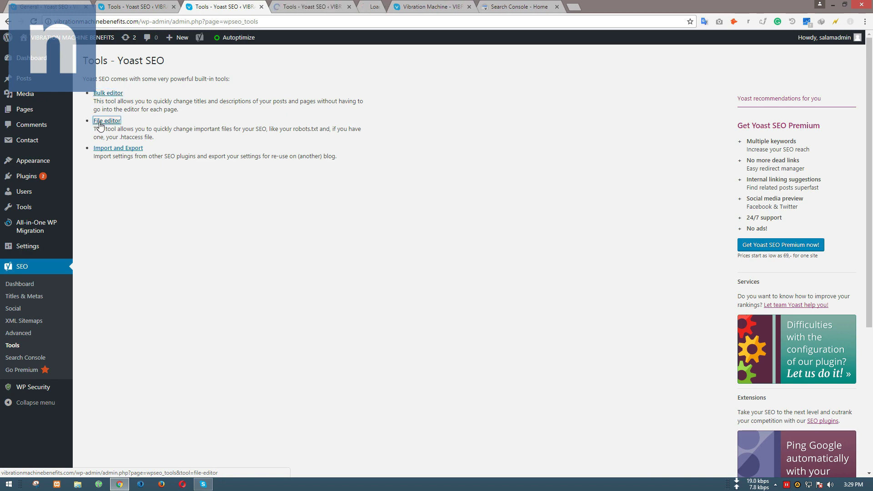
left_click(291, 8)
left_click(392, 7)
Examine the page titles in the bulk editor and the robots.txt and .htaccess sections in the file editor.
left_click(309, 7)
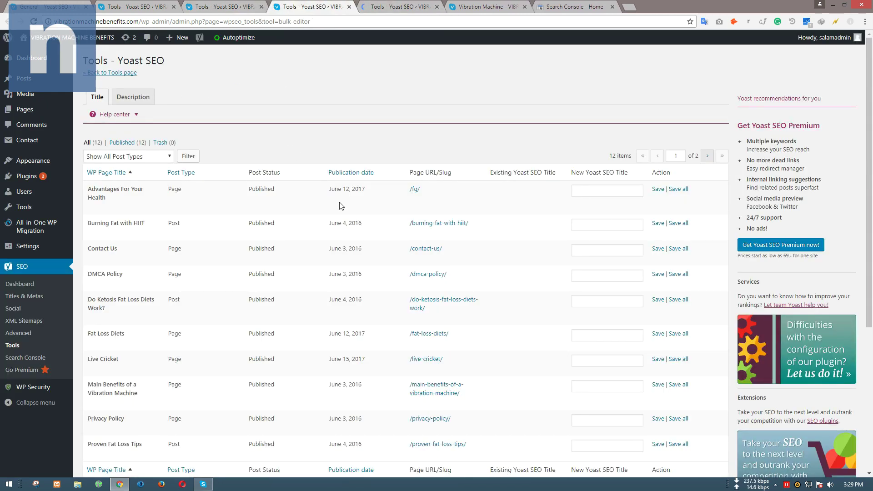
scroll(388, 261, "down", 5)
scroll(388, 261, "up", 5)
scroll(590, 206, "down", 2)
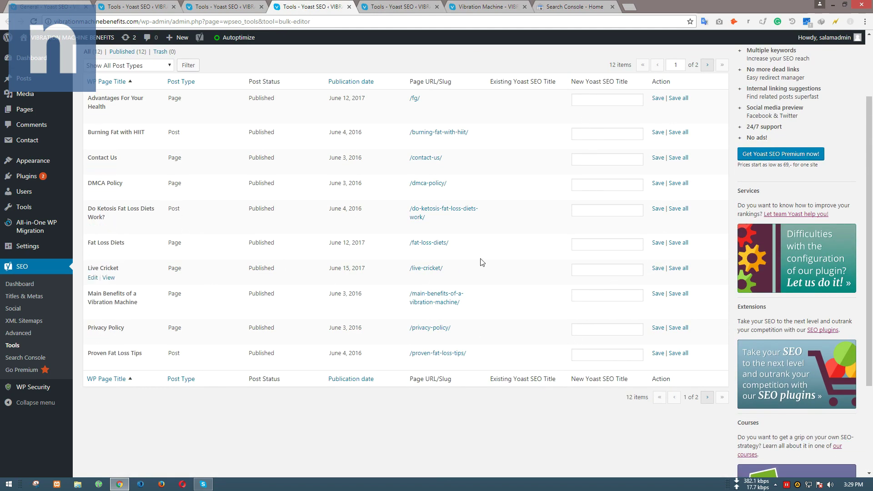
key("ctrl+Tab")
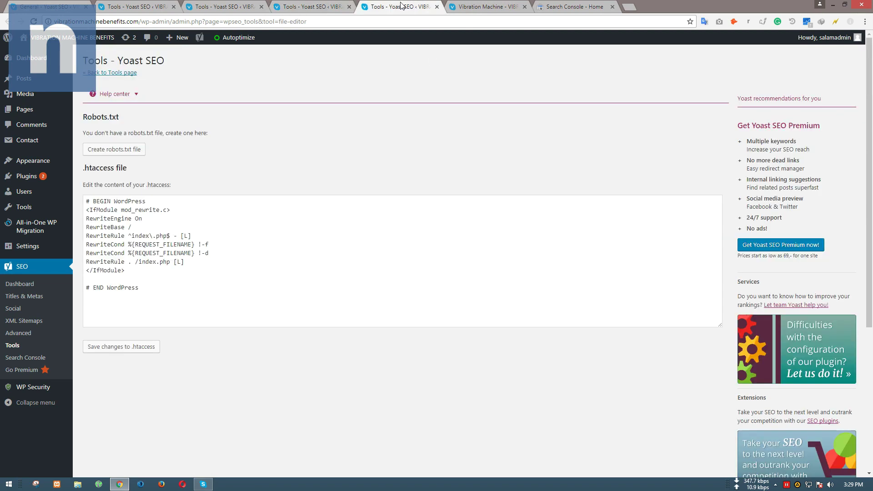
left_click(212, 239)
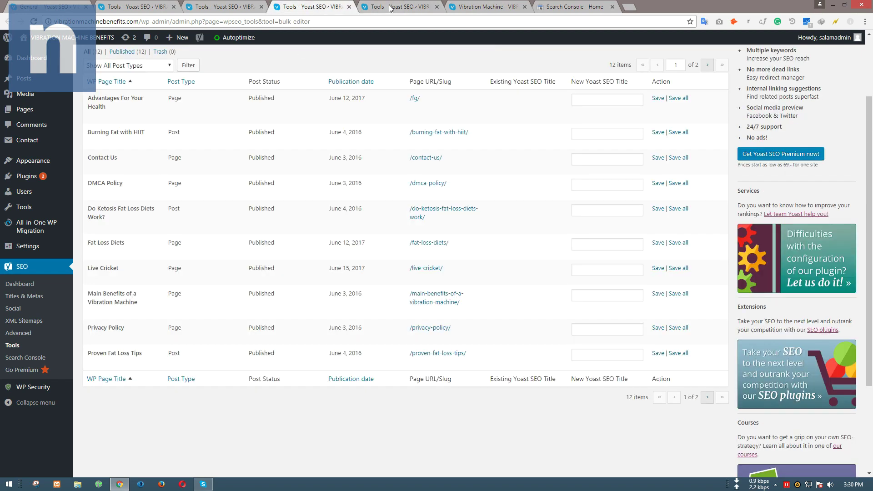
key("ctrl+shift+Tab")
Open the list of all posts in a new browser tab and close the file editor and live site tabs.
mouse_move(17, 79)
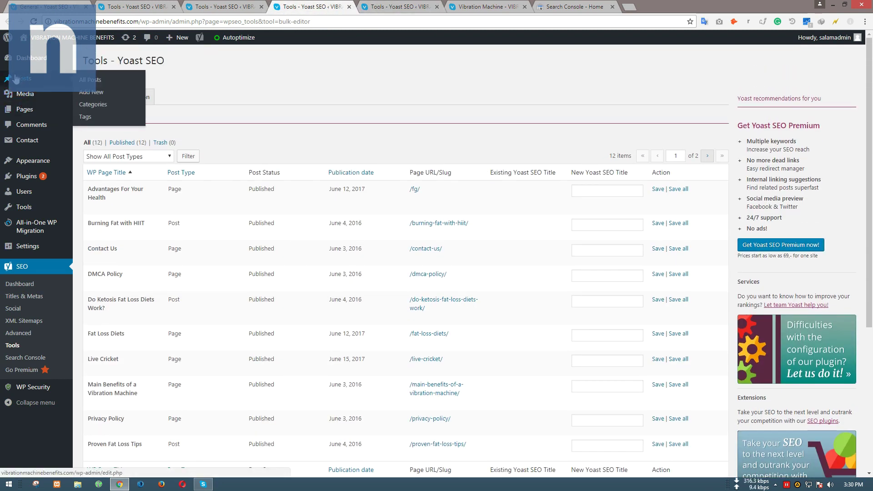
middle_click(94, 85)
left_click(498, 12)
key("ctrl+Tab")
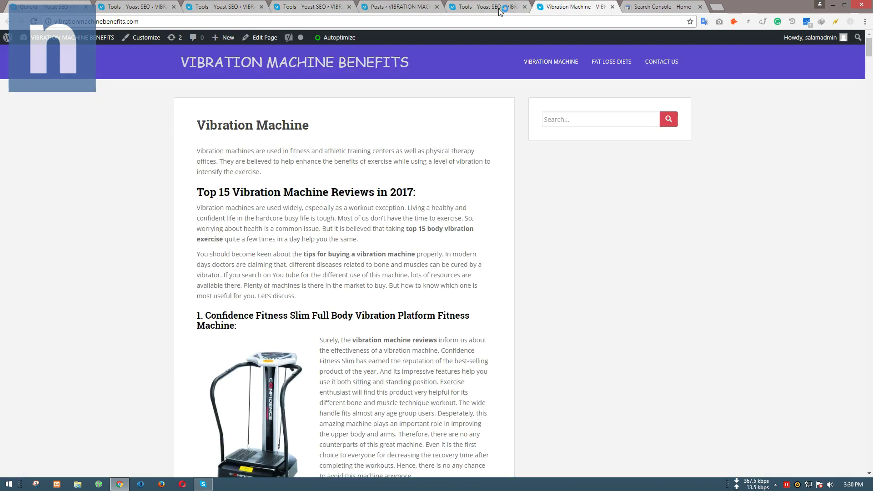
middle_click(483, 8)
middle_click(484, 8)
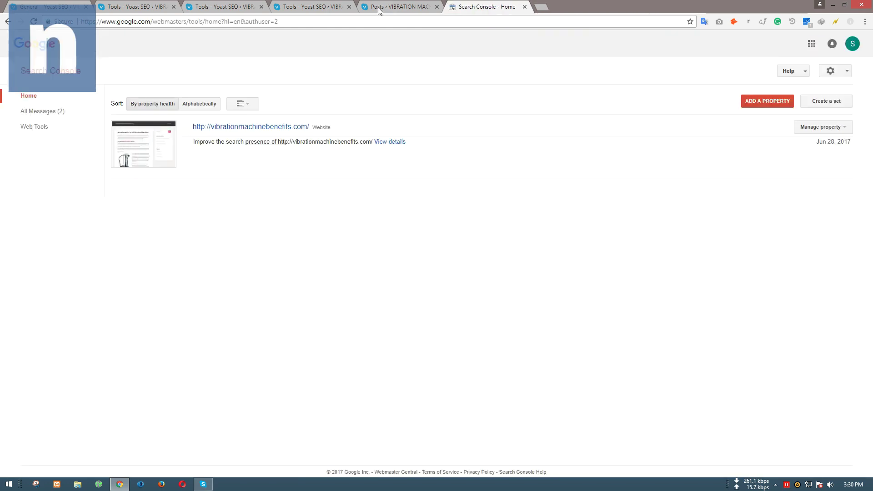
left_click(377, 7)
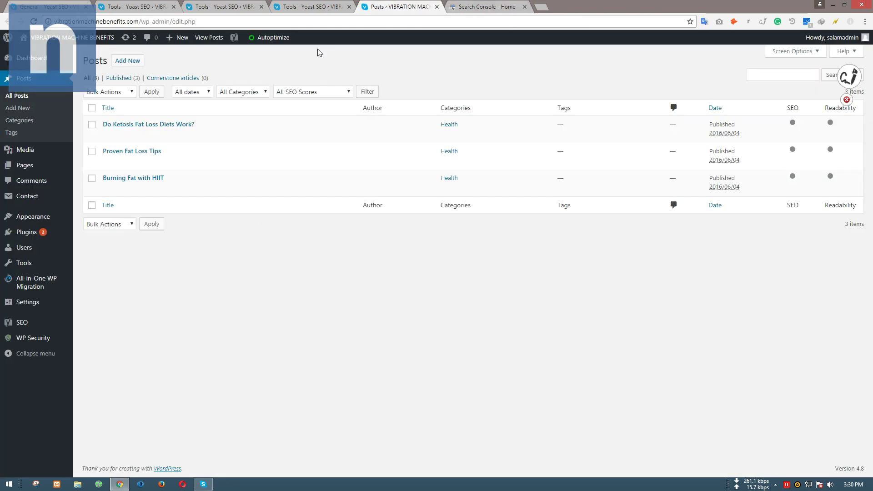
Open the Pages list and the editors of all three posts in new browser tabs, placing Pages after the post editors.
middle_click(25, 165)
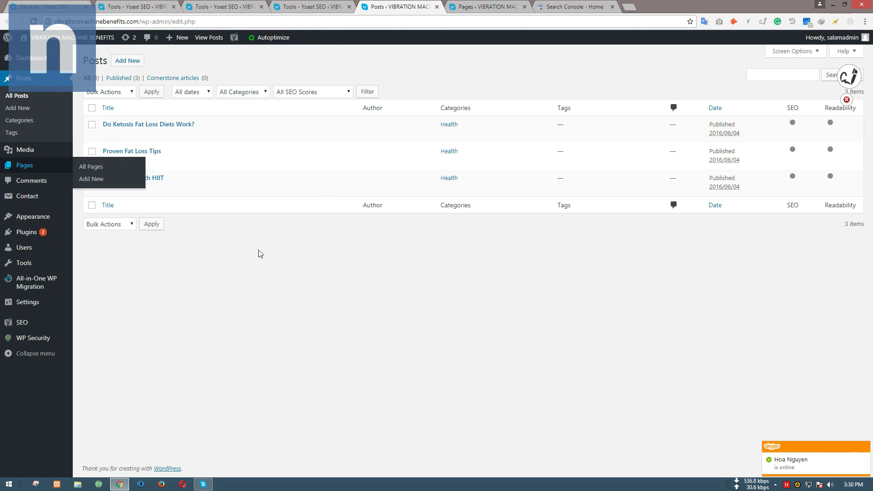
middle_click(107, 136)
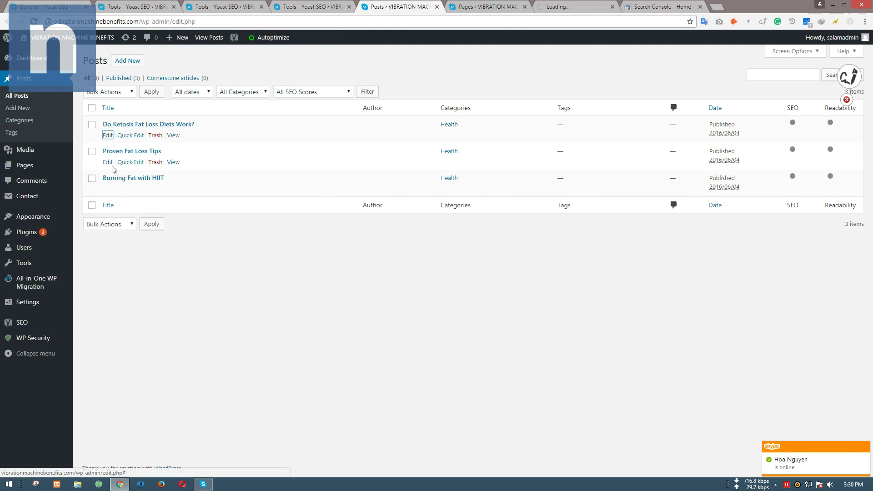
middle_click(108, 162)
middle_click(110, 191)
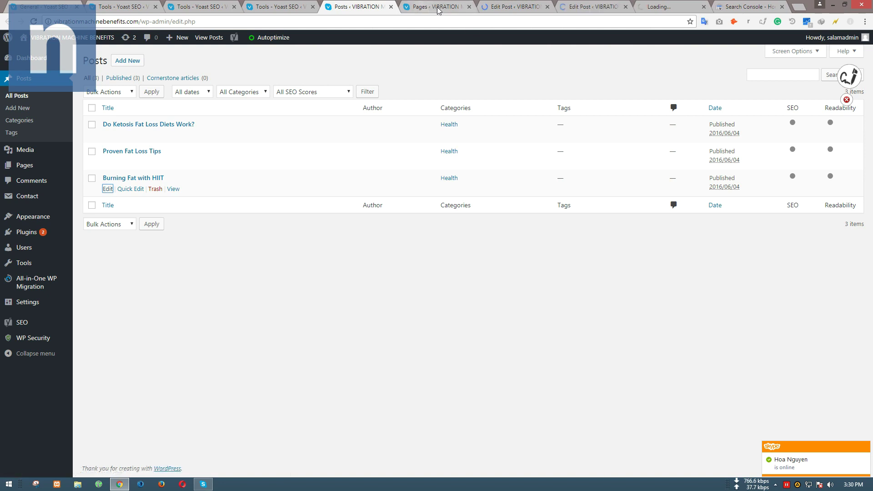
left_click_drag(435, 7, 639, 5)
Review the post "Do Ketosis Fat Loss Diets Work?" and open its empty Yoast SEO focus keyword for editing.
left_click(435, 6)
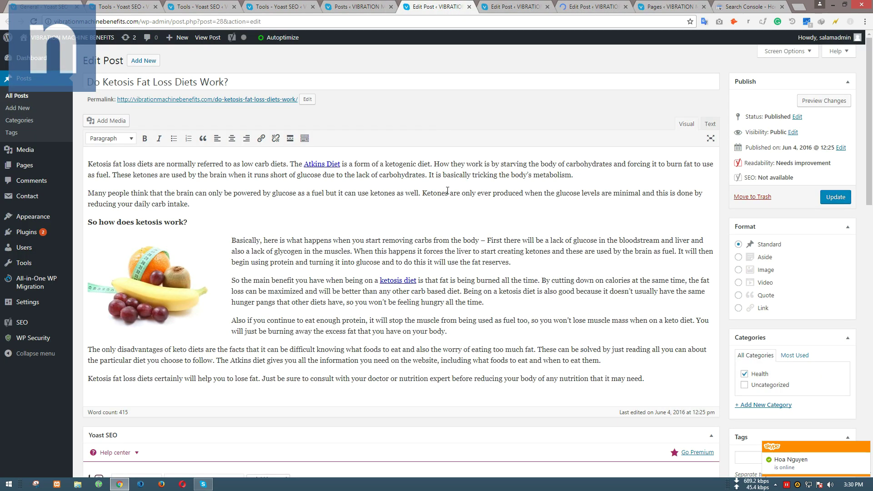
scroll(249, 178, "down", 3)
scroll(274, 192, "up", 3)
left_click(375, 216)
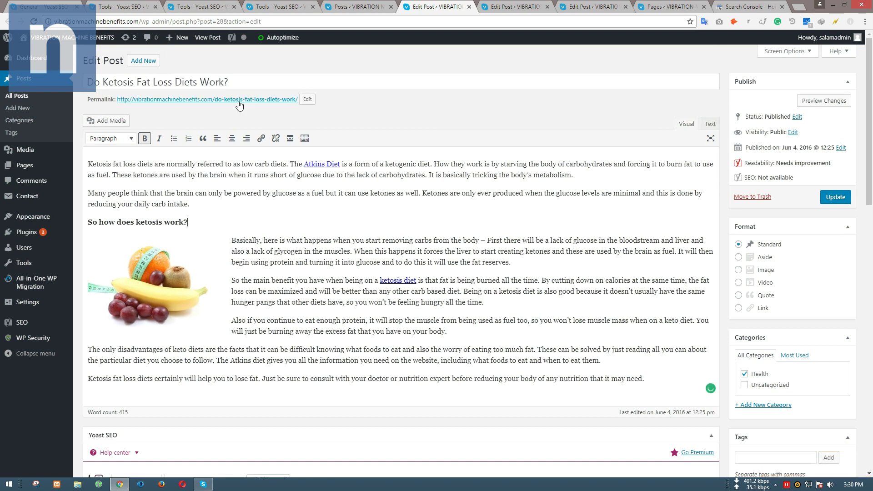
left_click(256, 85)
scroll(404, 220, "down", 6)
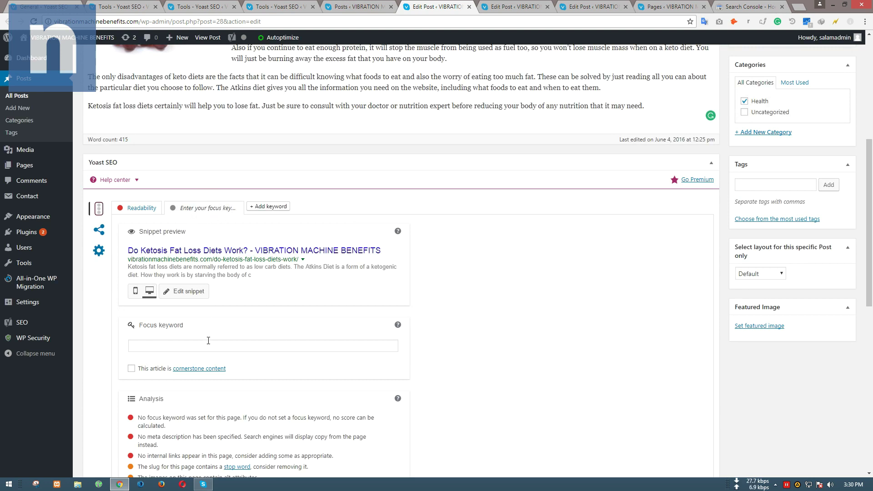
left_click(223, 342)
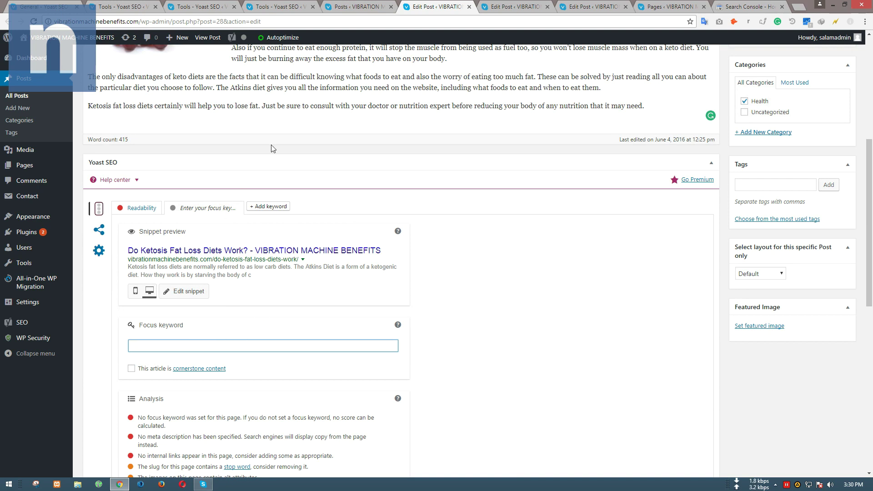
Search Google for "benefits of vibration machines" in a new browser tab.
left_click(798, 6)
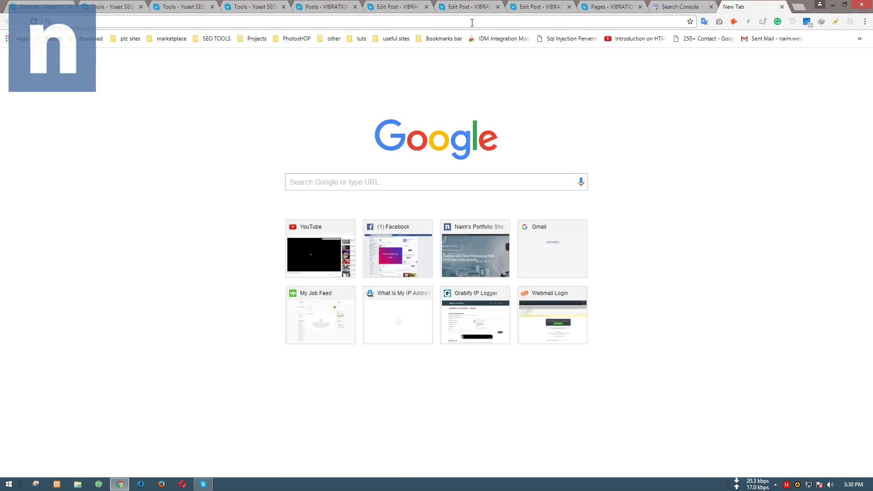
type("beni")
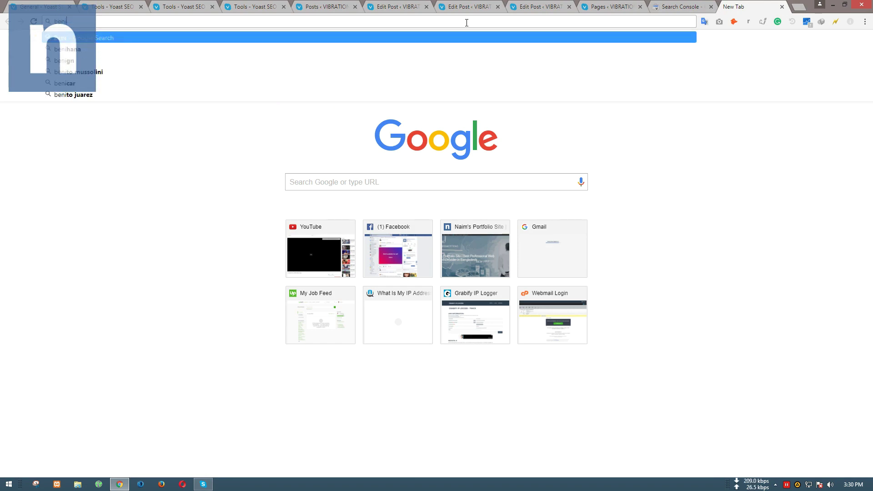
type("fits")
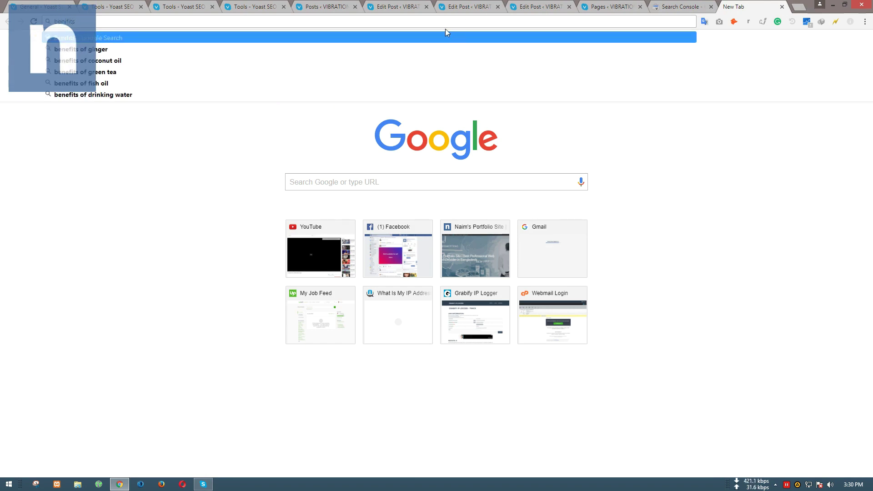
type(" of vi")
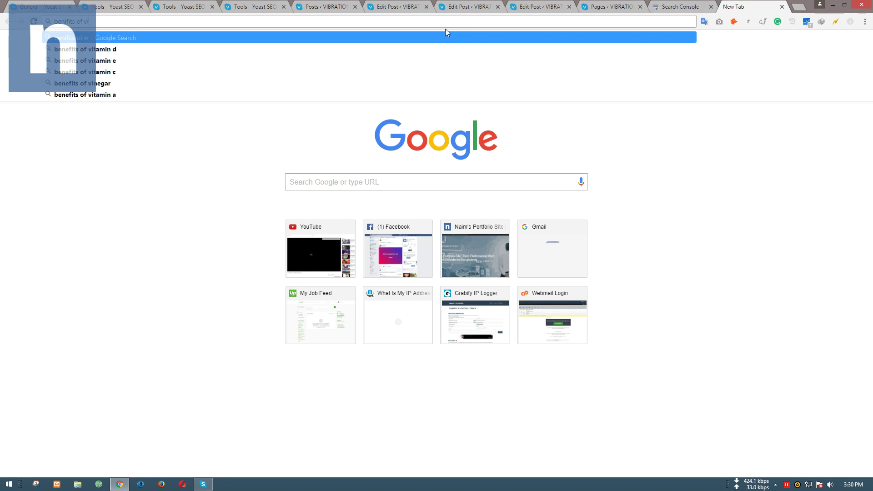
type("bration")
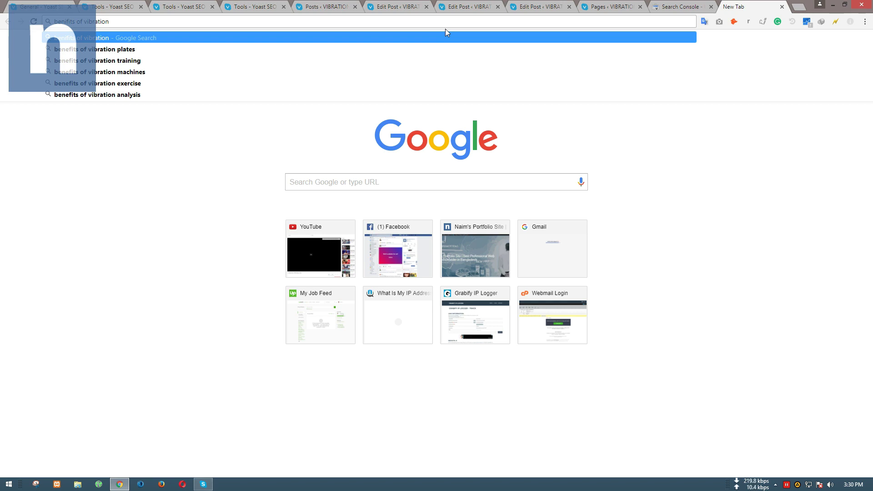
type(" mach")
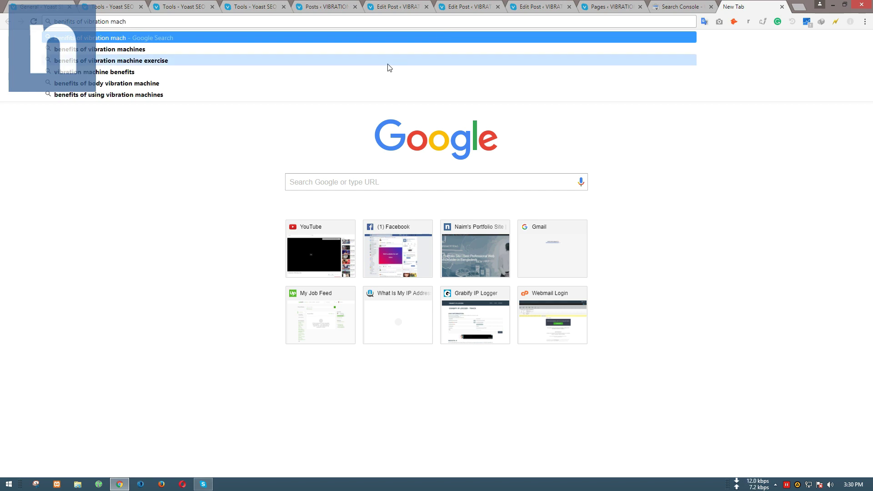
left_click(286, 48)
left_click(102, 9)
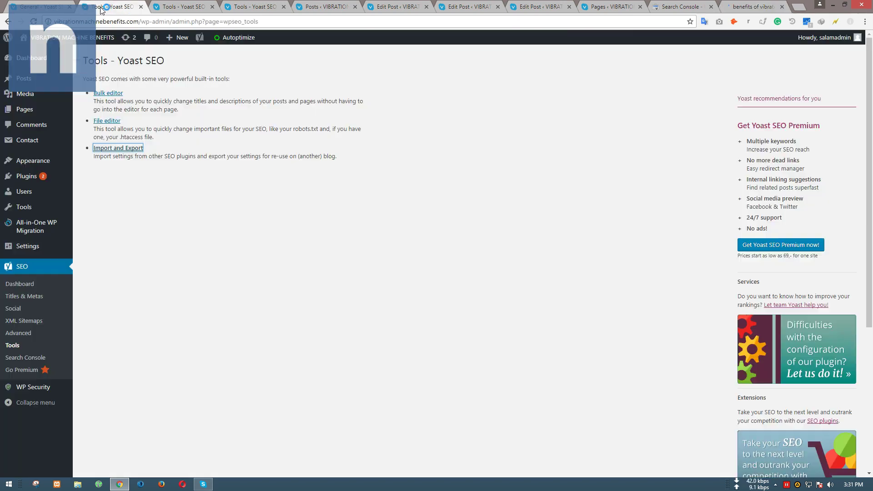
left_click(690, 21)
left_click(633, 56)
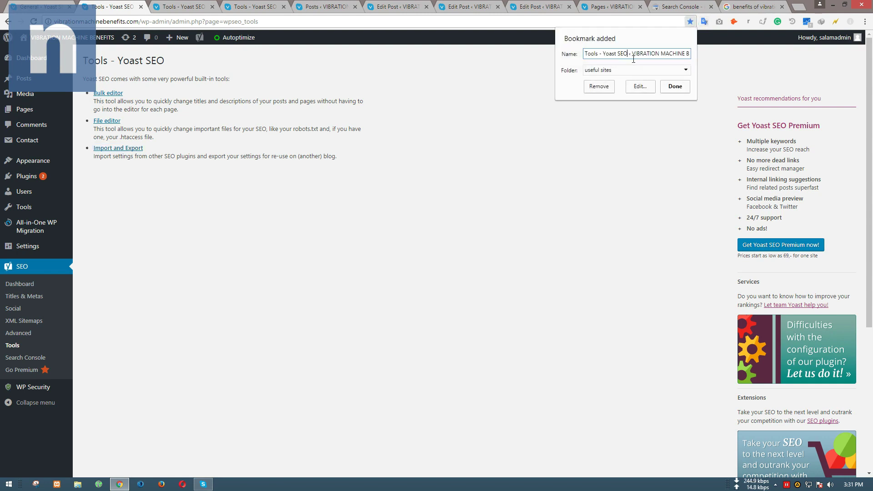
left_click_drag(636, 54, 654, 54)
key("ctrl+c")
key("Escape")
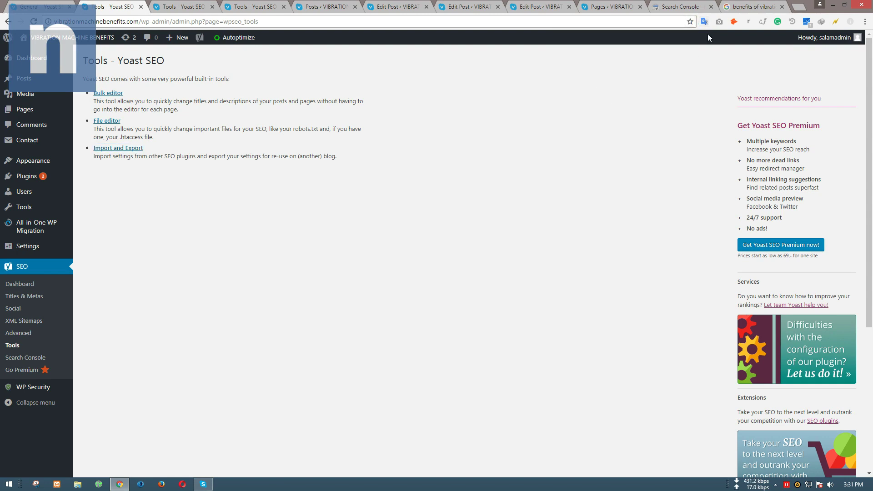
Copy the phrase "benefits of vibration machine" from the Google search, rerun the search with it, and close the results tab.
left_click(753, 7)
left_click(192, 49)
key("ctrl+a")
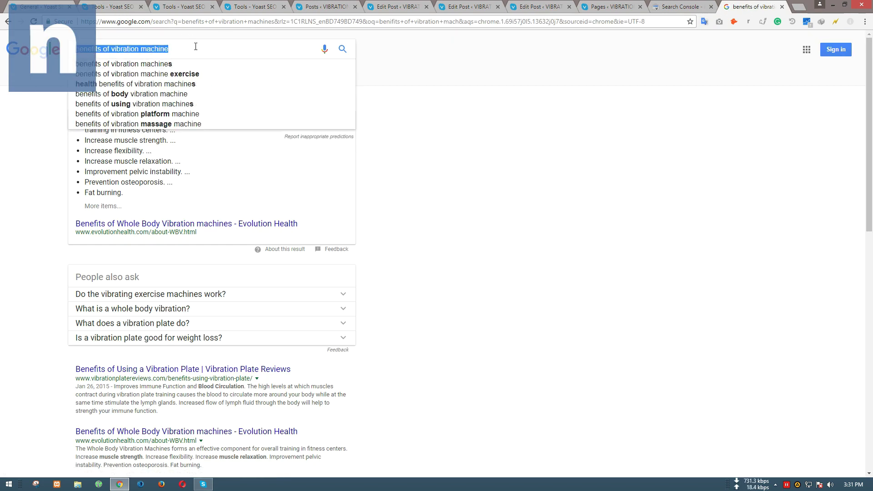
key("Return")
scroll(418, 273, "down", 5)
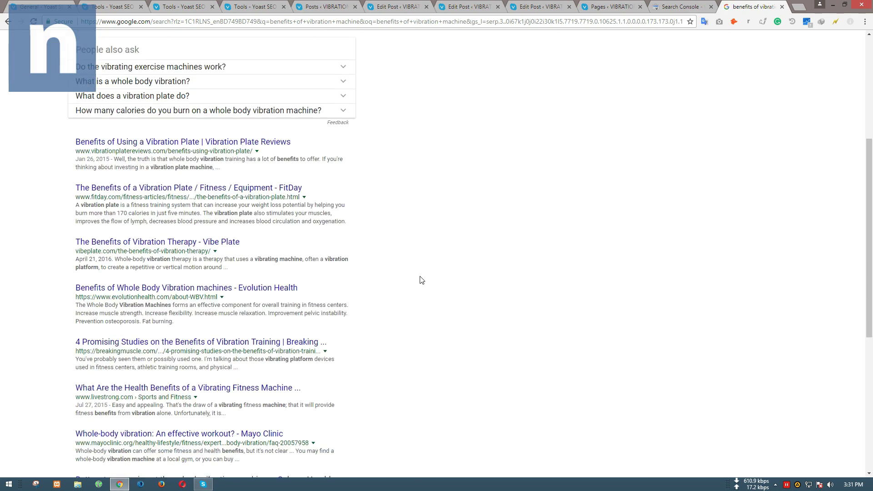
scroll(421, 280, "down", 3)
key("ctrl+w")
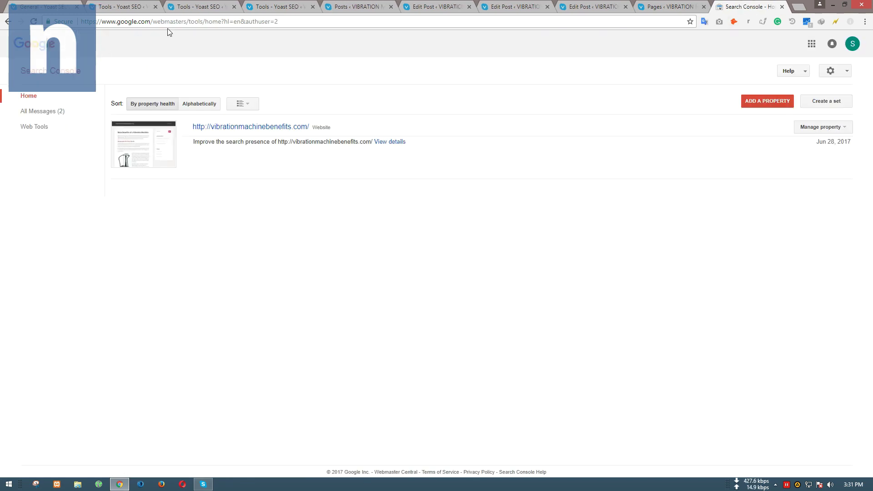
Set the Yoast focus keyword of the post "Do Ketosis Fat Loss Diets Work?" to the copied phrase "benefits of vibration machine".
left_click(343, 5)
left_click(451, 4)
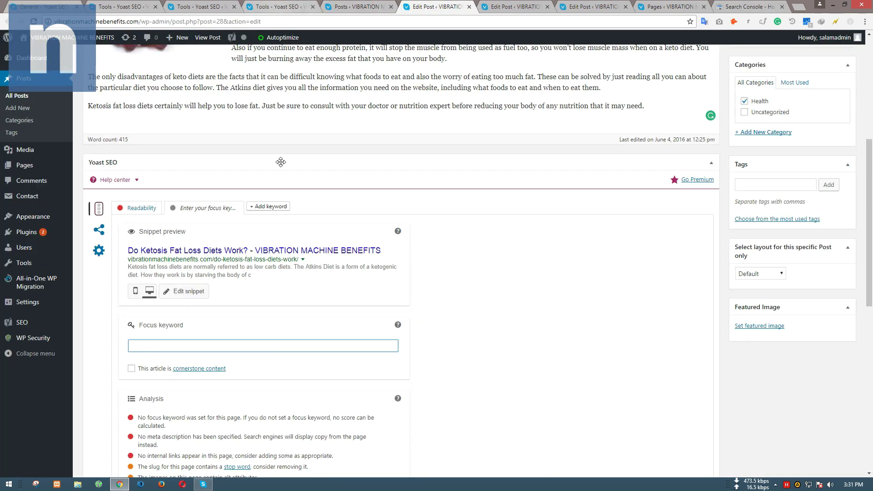
scroll(255, 282, "down", 3)
key("ctrl+v")
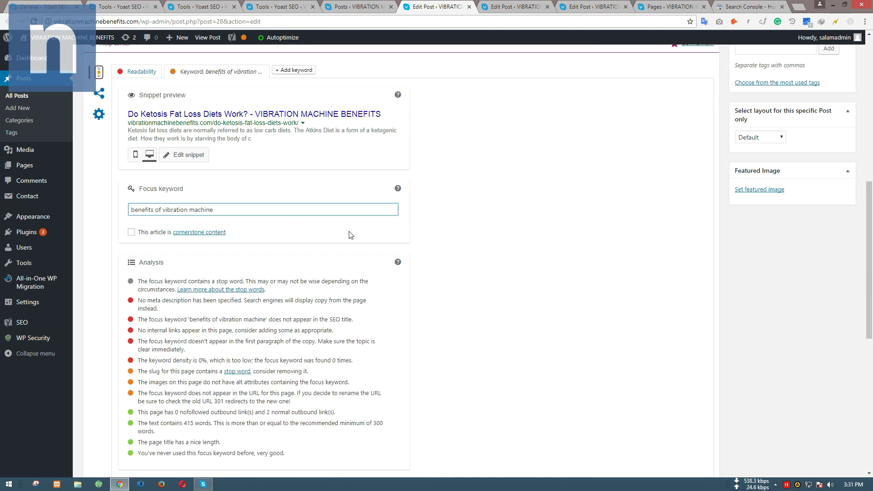
Examine the Yoast SEO analysis for the focus keyword, especially the URL, image alt attribute and meta description checks.
scroll(430, 263, "up", 4)
scroll(323, 270, "down", 4)
scroll(275, 220, "up", 4)
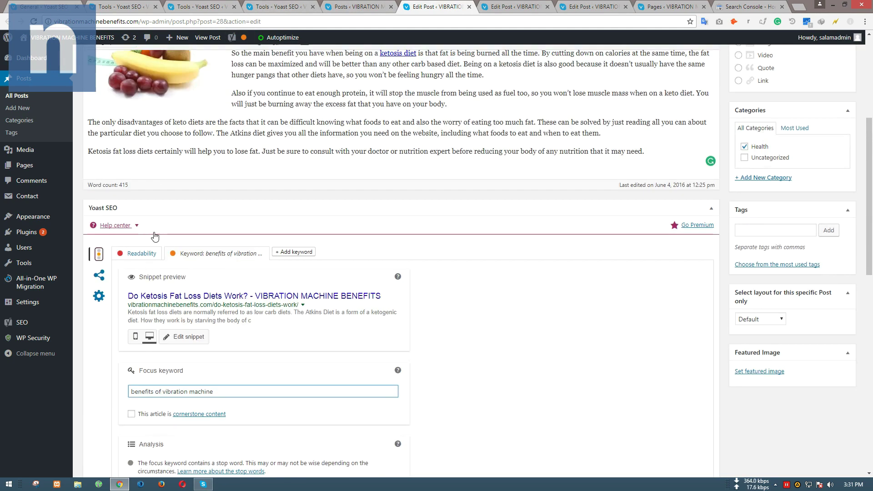
scroll(211, 232, "down", 5)
scroll(185, 255, "up", 2)
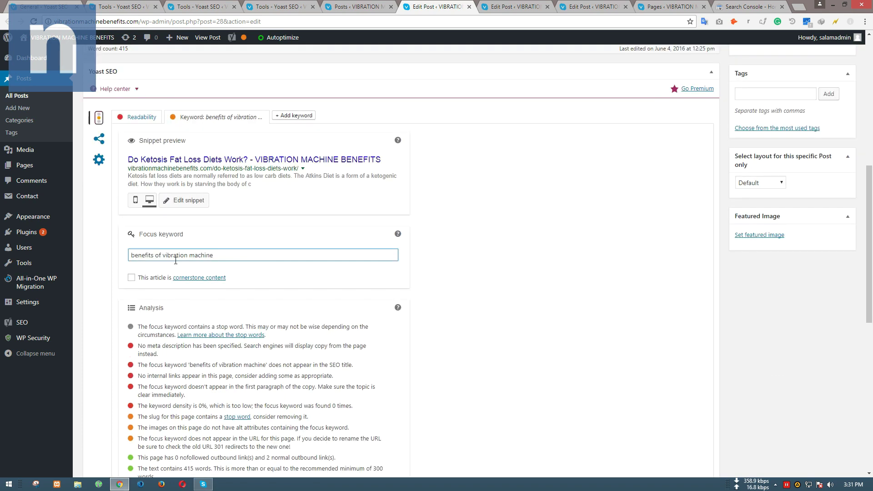
scroll(150, 268, "down", 3)
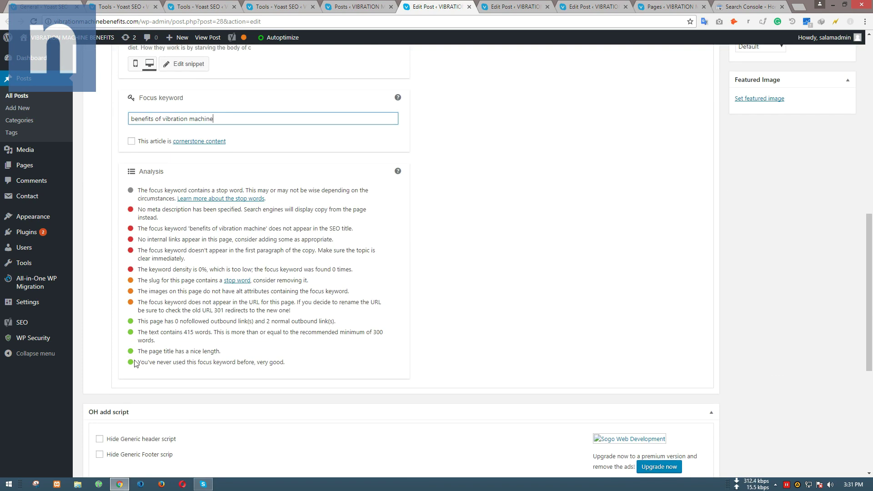
left_click(184, 342)
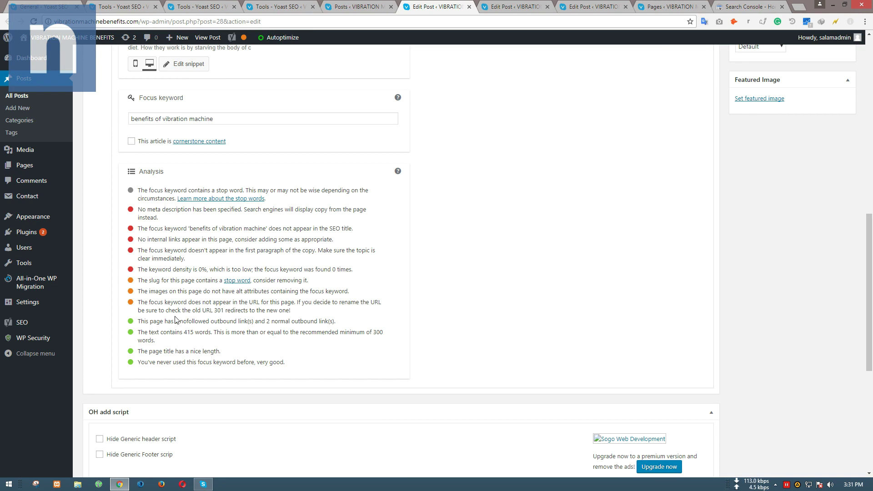
left_click_drag(135, 307, 273, 293)
left_click(271, 308)
left_click_drag(159, 305, 216, 304)
left_click(197, 302)
left_click_drag(148, 289, 247, 291)
left_click(259, 288)
mouse_move(155, 207)
left_mouse_down()
mouse_move(184, 208)
mouse_move(159, 217)
left_mouse_up()
double_click(179, 209)
left_click(228, 215)
left_click_drag(247, 211, 357, 218)
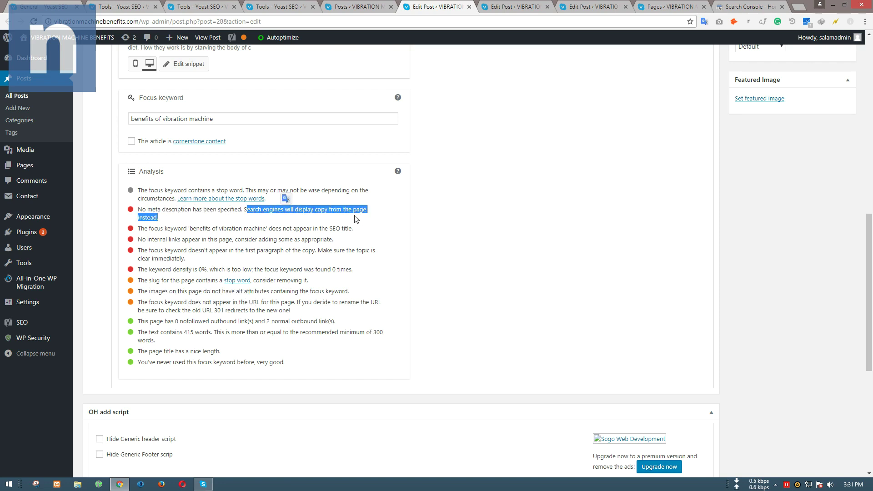
Review the post's snippet preview against the analysis checks for the meta description and SEO title.
scroll(357, 218, "up", 4)
left_click(516, 301)
scroll(472, 337, "down", 1)
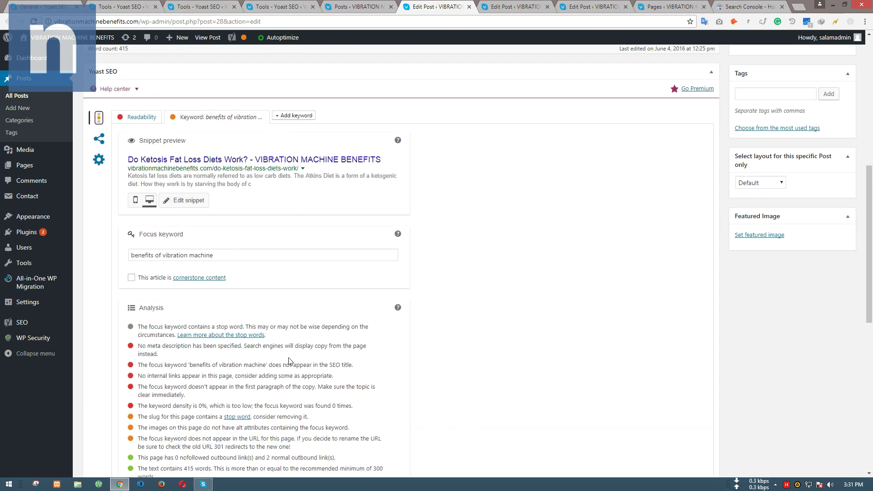
left_click_drag(273, 364, 337, 346)
left_click(296, 342)
left_click(362, 347)
scroll(127, 279, "up", 1)
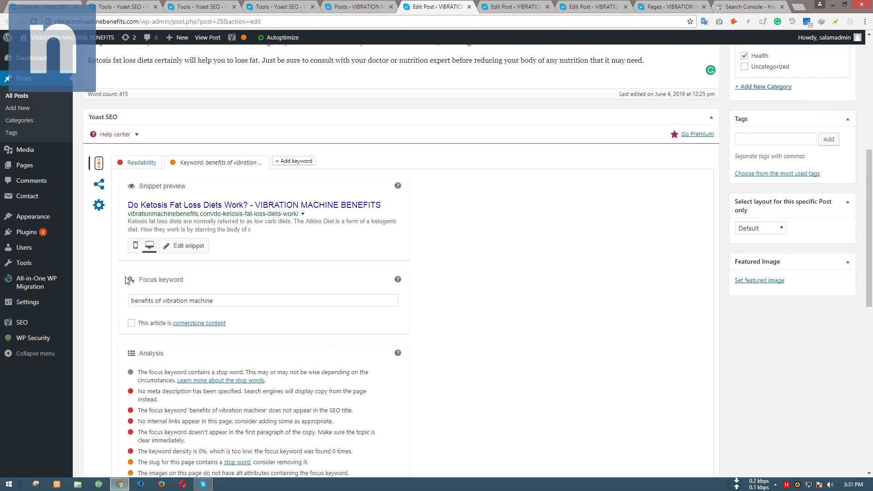
Examine the post's readability analysis and inspect the targets of the "Atkins Diet" and "ketosis diet" links in its text.
left_click(133, 164)
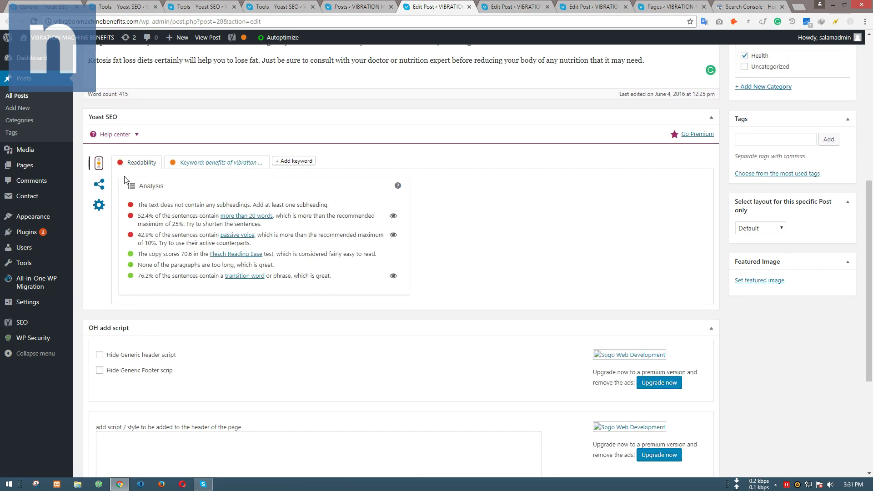
scroll(329, 246, "up", 7)
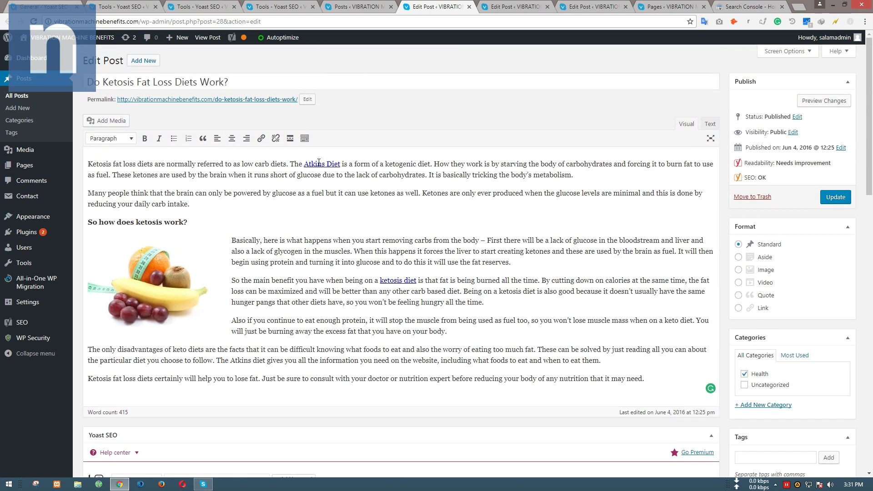
left_click(318, 163)
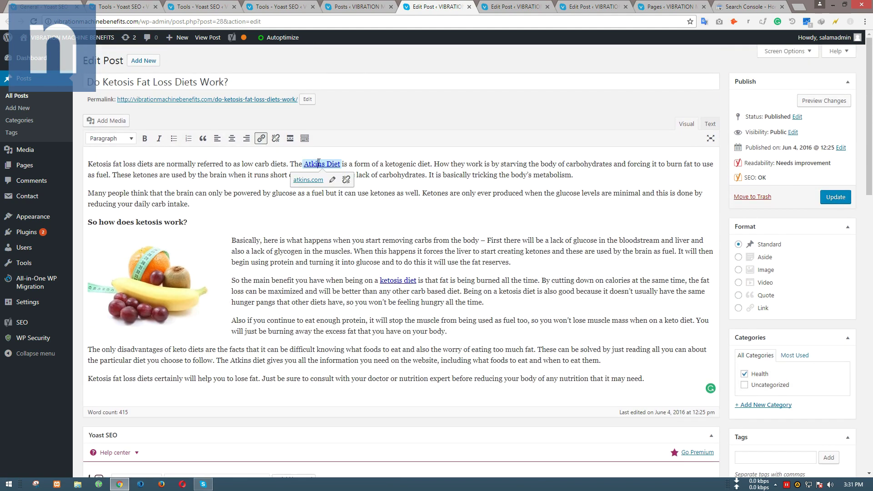
left_click(399, 280)
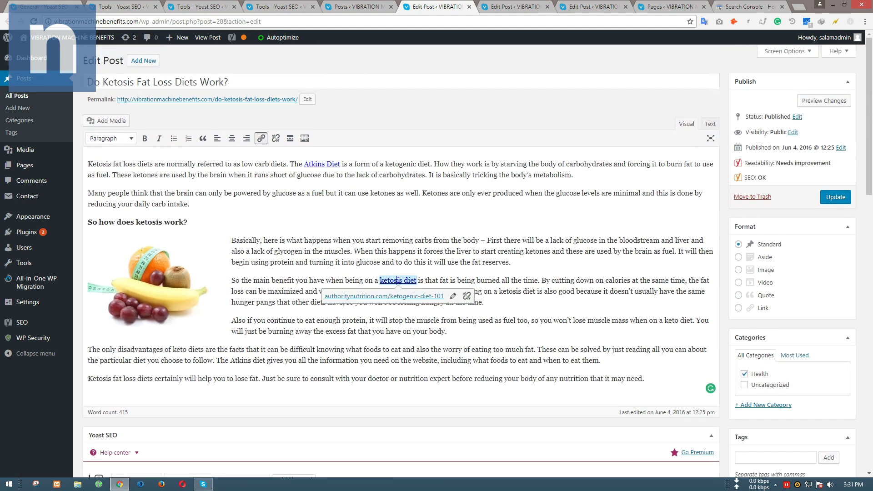
left_click(272, 249)
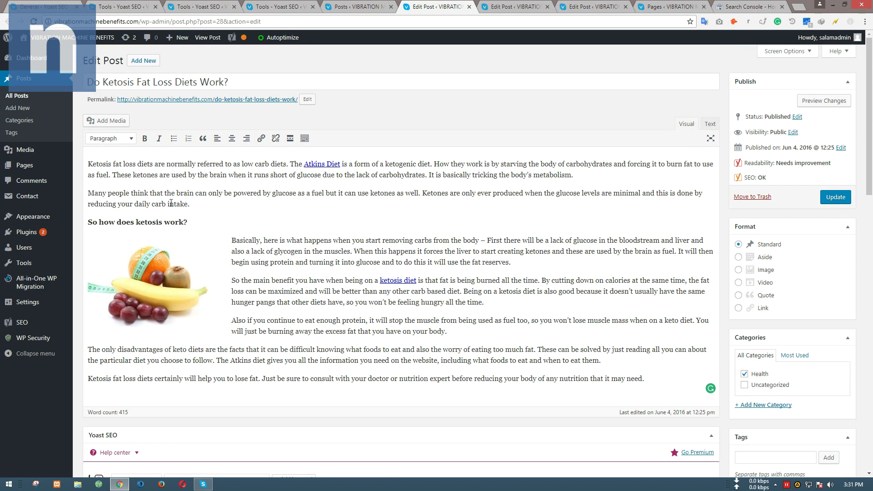
scroll(171, 203, "down", 5)
scroll(171, 202, "up", 5)
Add the tags "health" and "vibration machine" to the post.
scroll(808, 277, "down", 3)
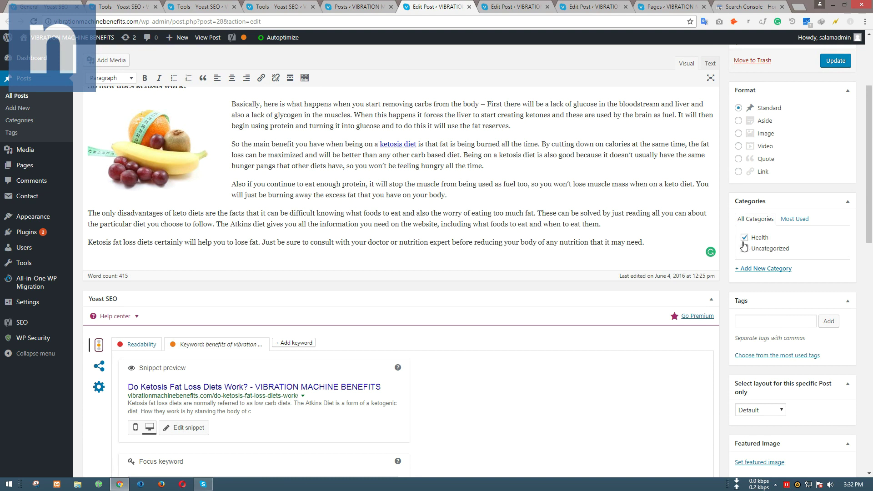
left_click(778, 322)
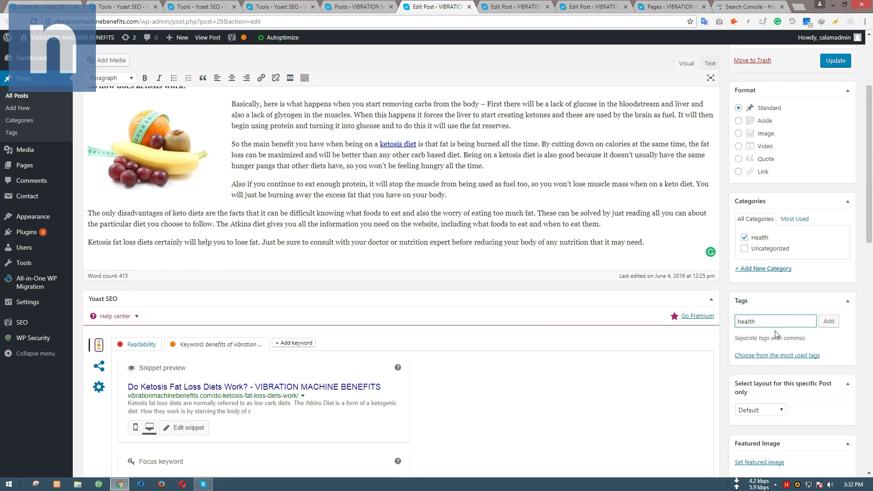
key("Return")
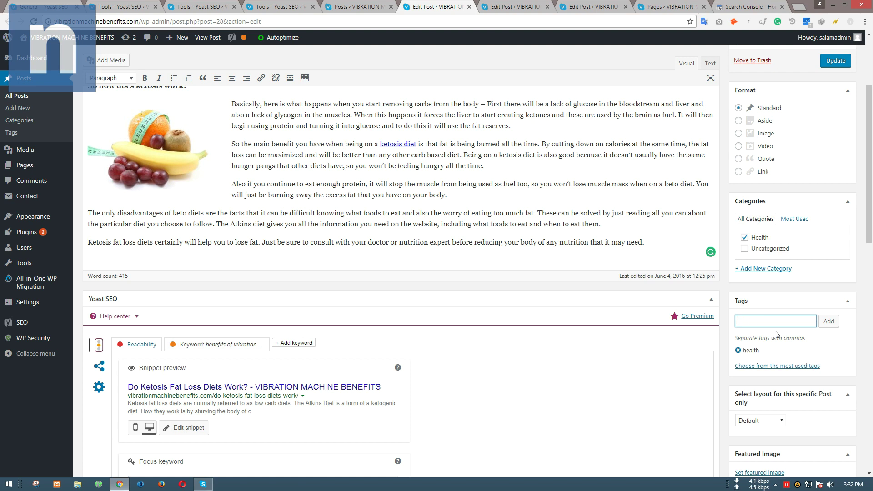
type("vibration machine")
key("Return")
Open the featured image selection for the post and select the fruit image fat.jpg in the media library.
scroll(783, 266, "down", 2)
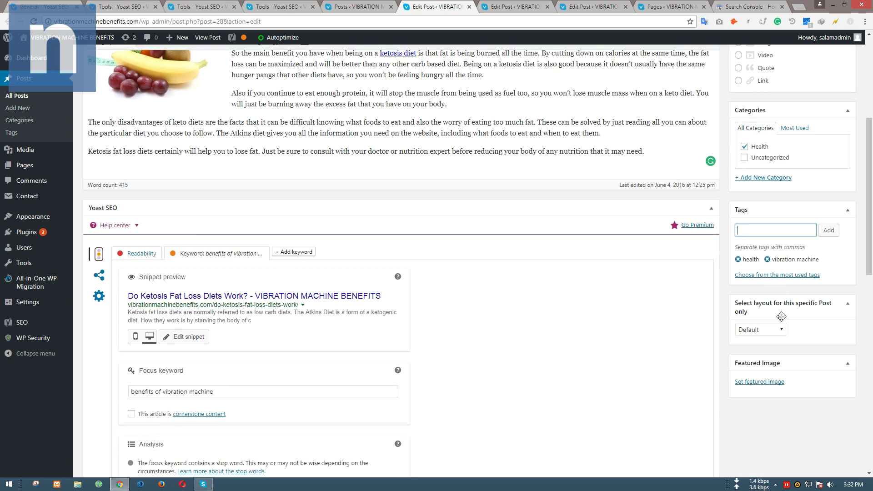
scroll(435, 289, "up", 4)
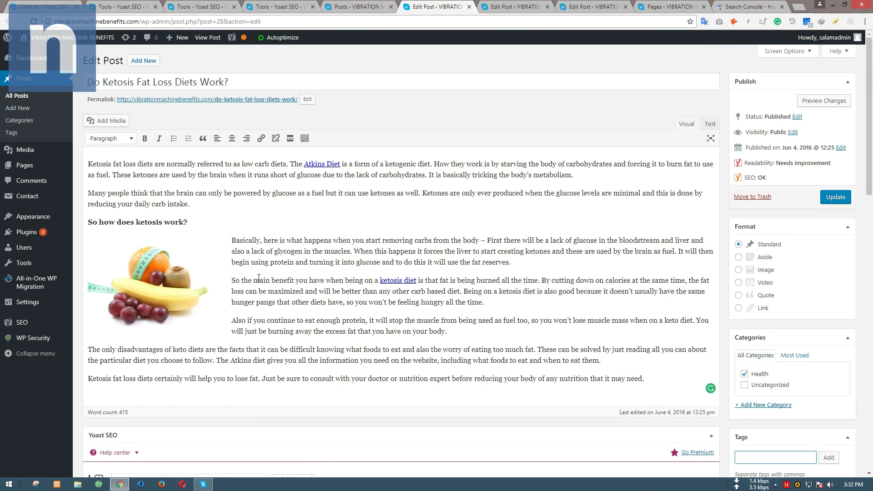
scroll(708, 338, "down", 3)
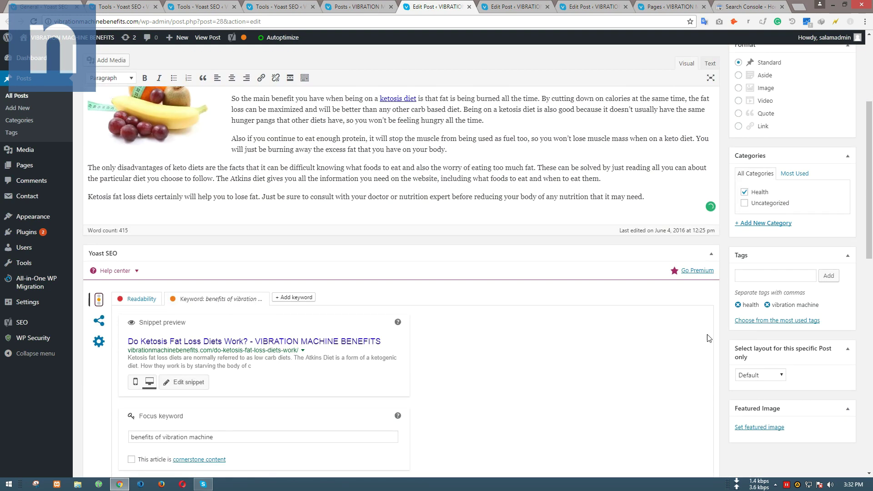
left_click(751, 427)
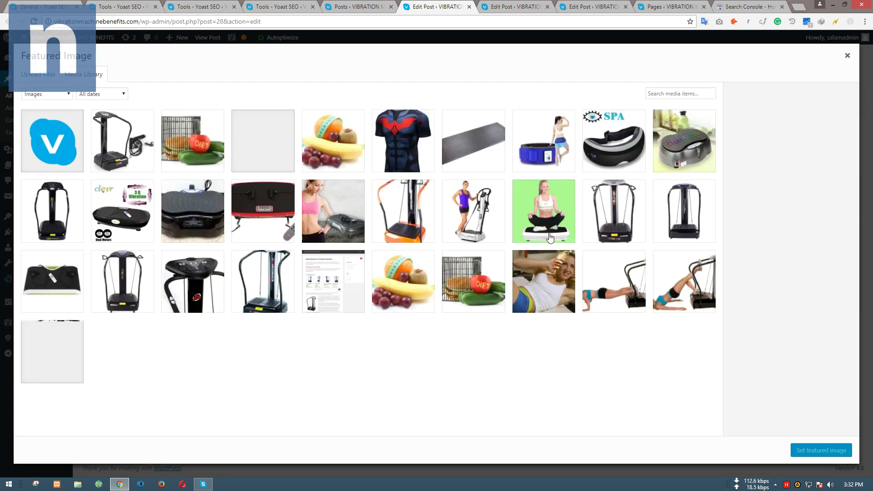
left_click(314, 149)
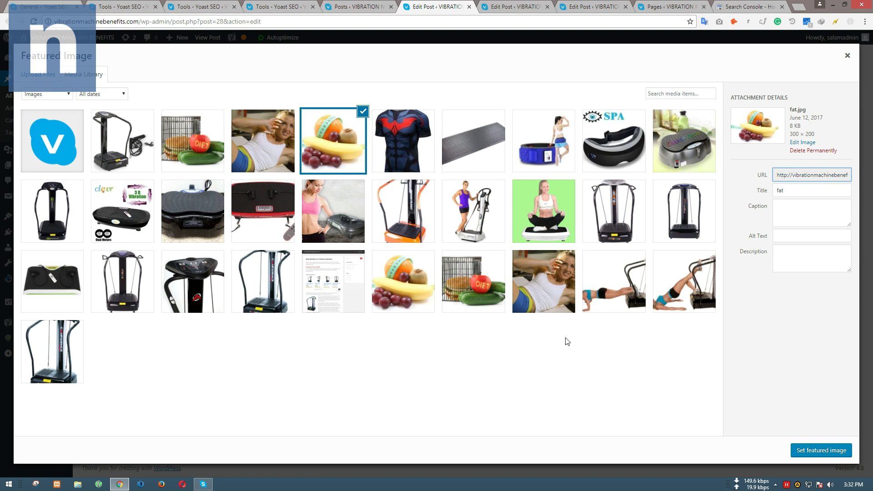
Set the image title to "fat -VIBRATION MACHINE BENEFITS", copying the site name from the bookmark name of the Posts page.
double_click(796, 190)
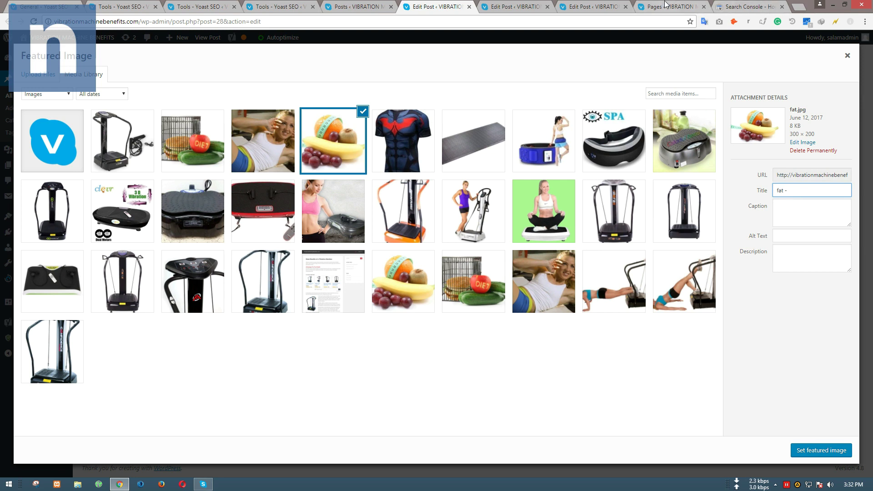
left_click(801, 6)
type("vibration machine")
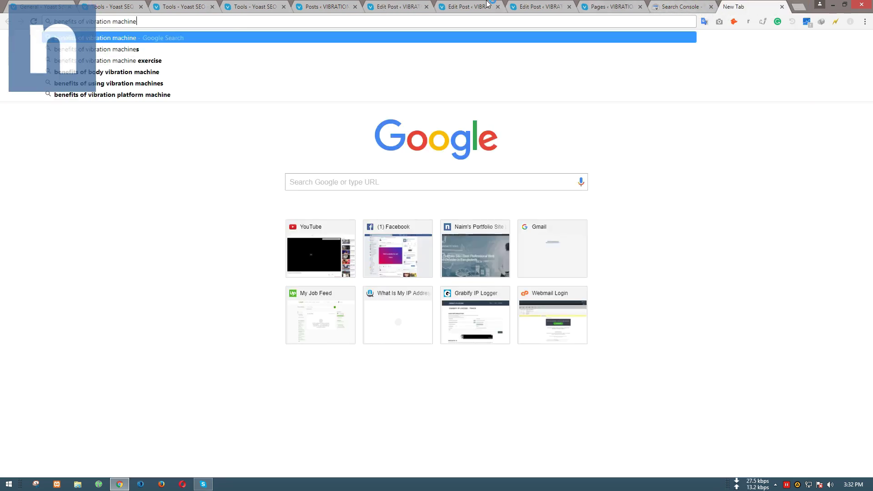
key("ctrl+5")
left_click(689, 22)
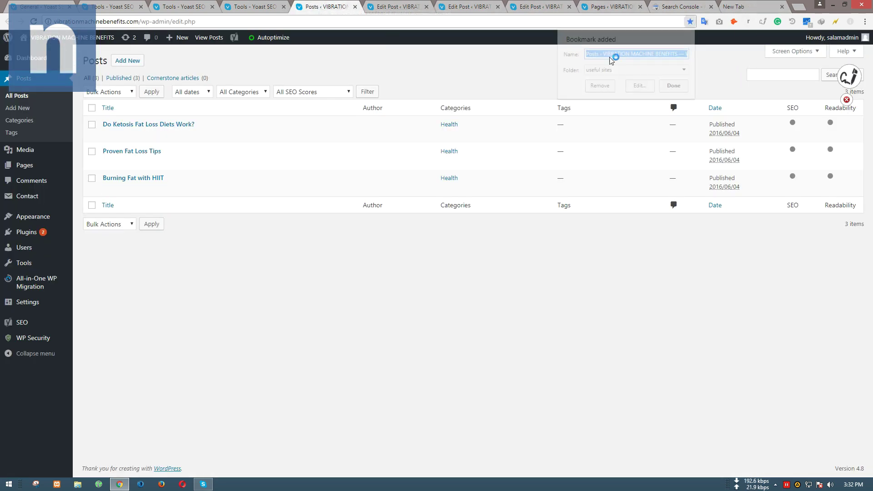
left_click(605, 54)
left_click_drag(611, 53, 680, 53)
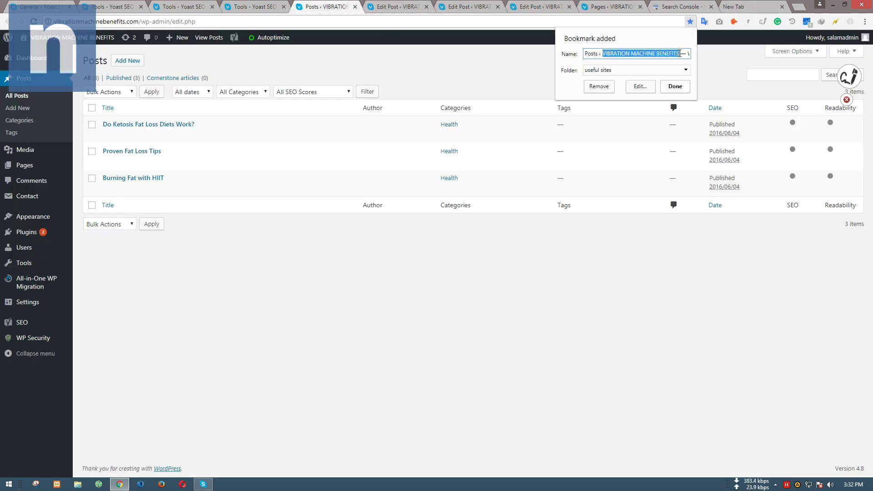
key("Return")
left_click(400, 7)
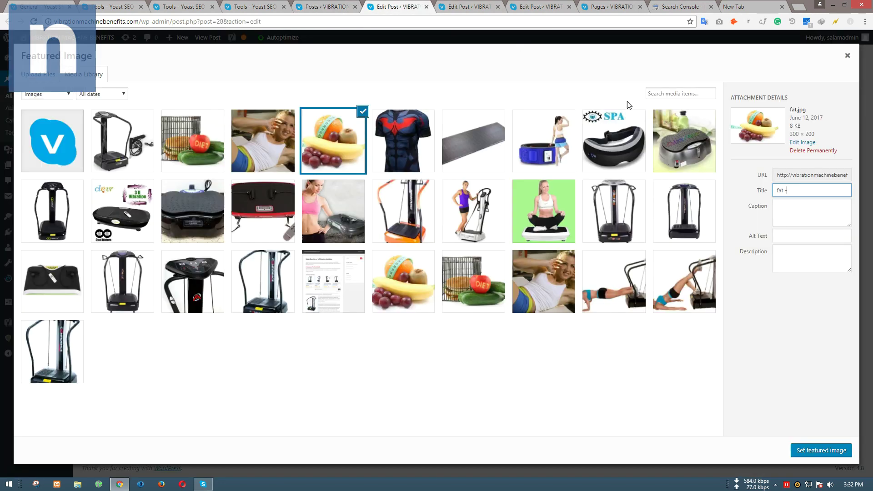
key("ctrl+v")
Copy the full image title into the image's caption and description, removing the duplicate paste from the description.
key("ctrl+a")
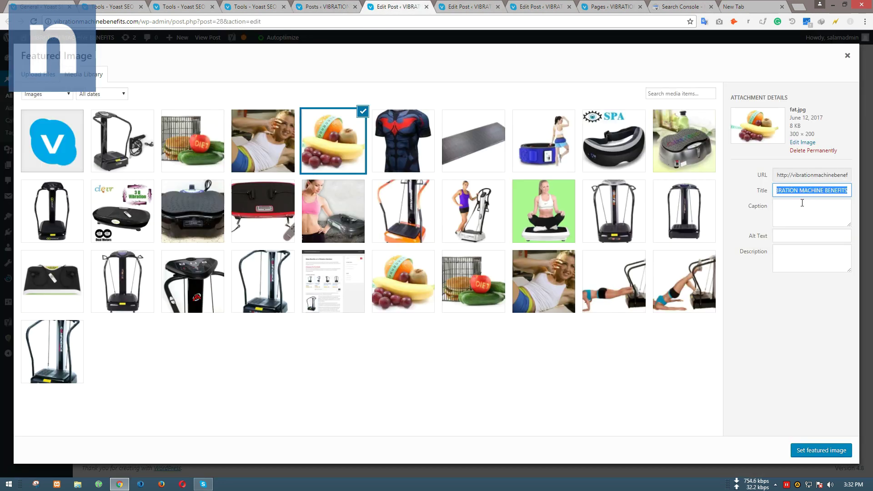
key("ctrl+c")
left_click(798, 210)
key("ctrl+v")
left_click(799, 253)
left_click(798, 236)
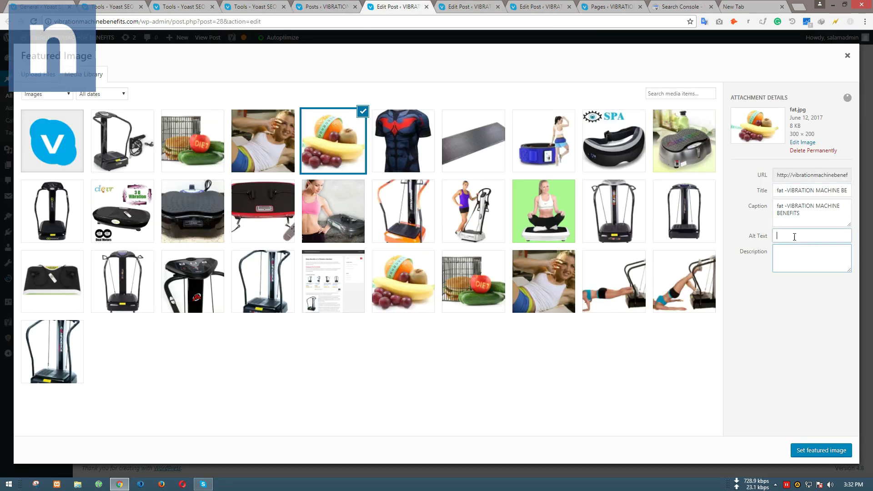
left_click(799, 262)
key("ctrl+v")
left_click(797, 261)
key("ctrl+v")
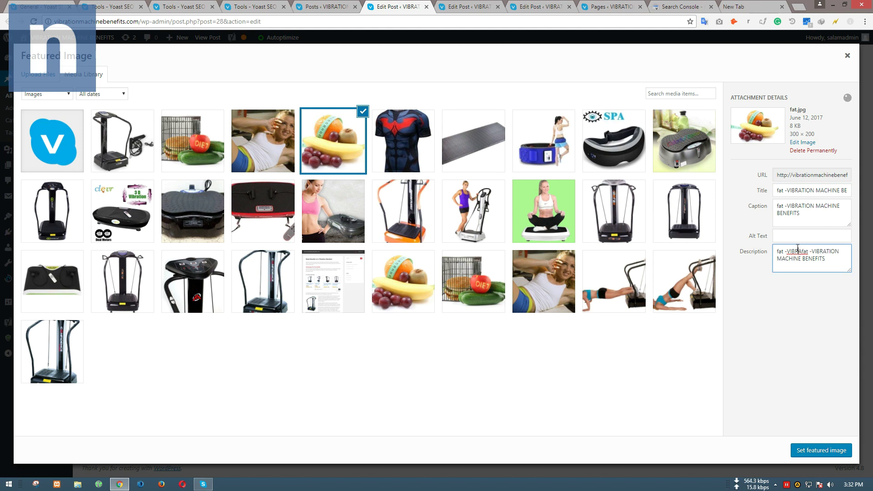
key("ctrl+z")
Paste the same title into the image's alt text and set the image as the post's featured image.
left_click(801, 238)
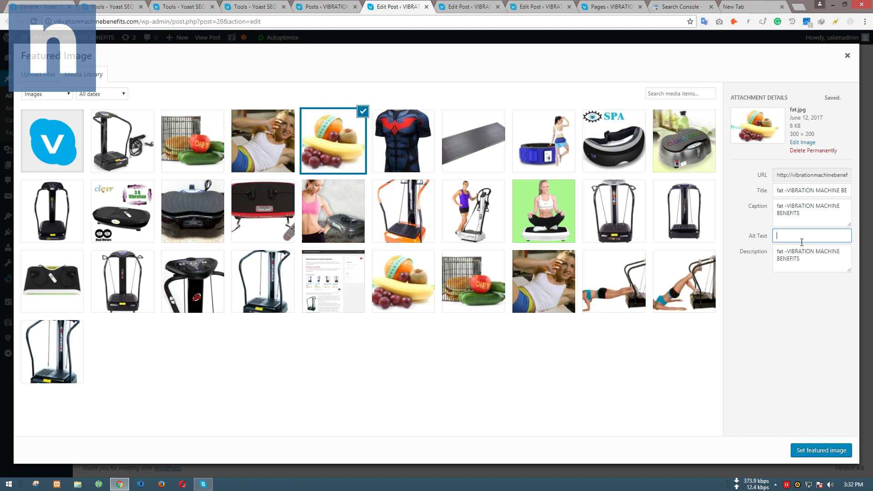
key("ctrl+v")
left_click(759, 240)
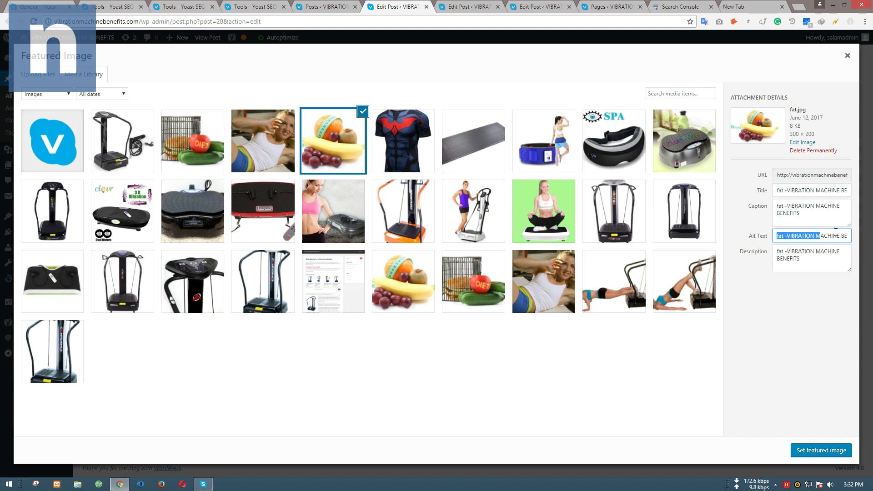
left_click(814, 451)
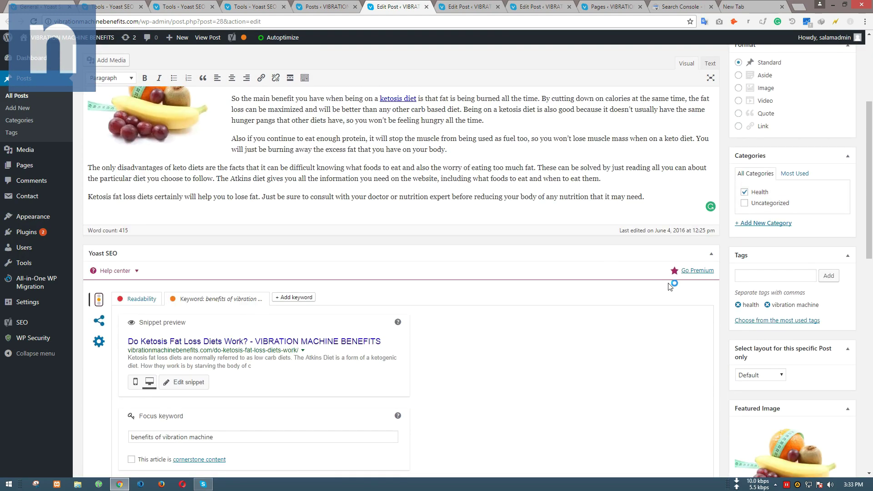
Look over the post and its focus keyword analysis, and display the Yoast readability analysis.
scroll(673, 285, "down", 2)
scroll(509, 280, "up", 4)
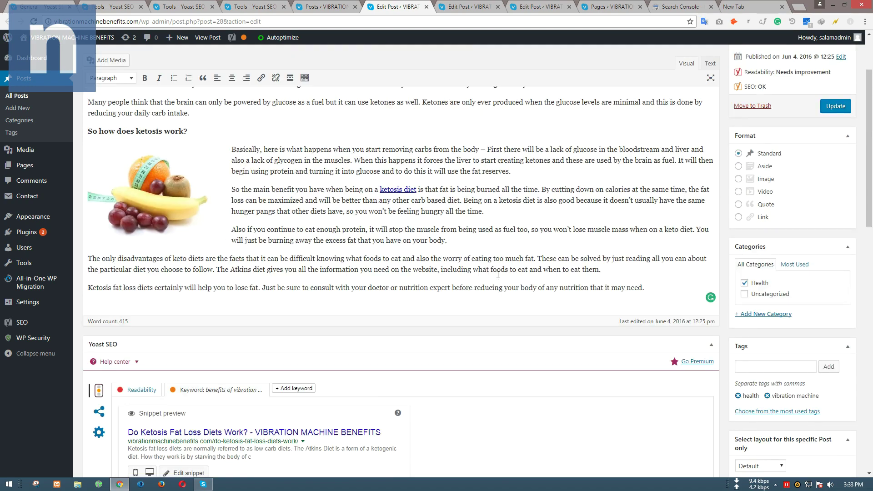
scroll(202, 264, "down", 5)
scroll(678, 336, "up", 7)
scroll(218, 303, "down", 12)
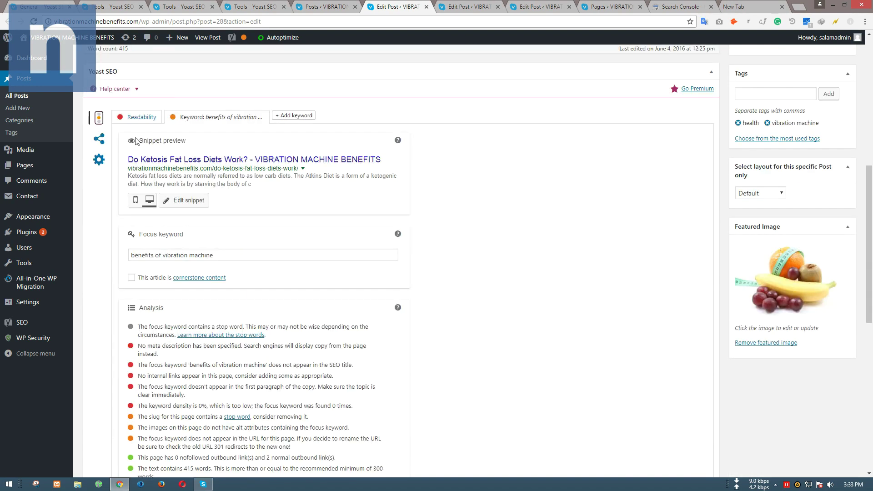
scroll(218, 303, "up", 7)
left_click(136, 208)
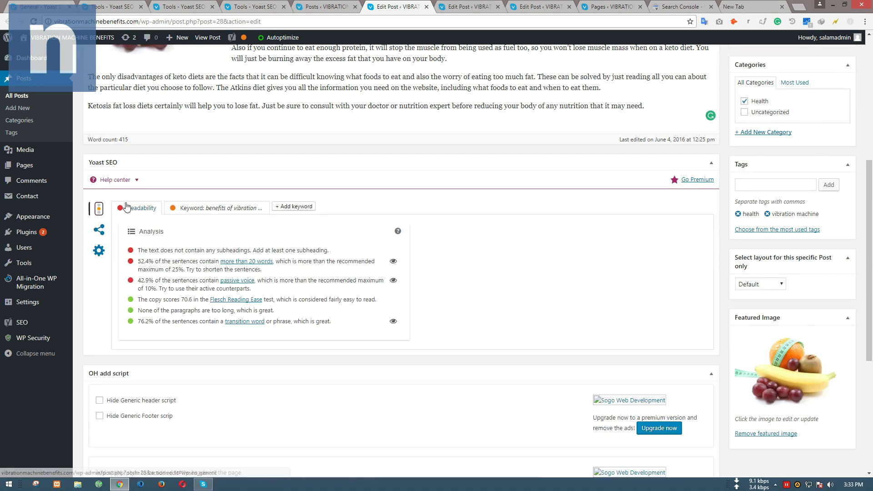
Examine the post's paragraphs and the heading "So how does ketosis work?" against the readability checks, especially the one for subheadings.
scroll(175, 295, "up", 6)
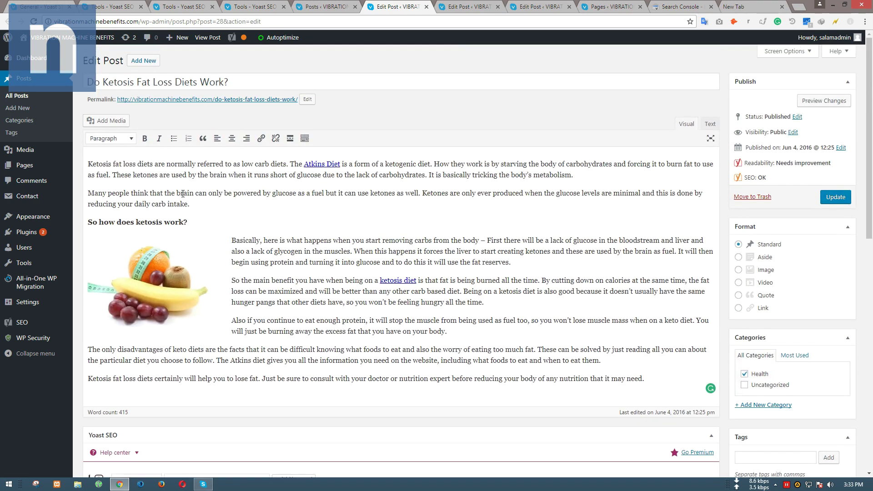
left_click_drag(353, 192, 463, 193)
left_click(538, 193)
scroll(538, 193, "down", 2)
left_click(655, 287)
scroll(656, 287, "up", 2)
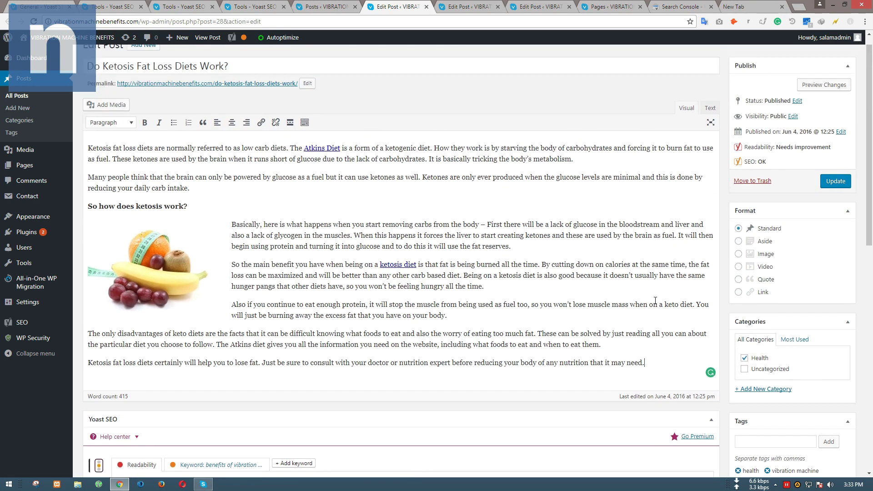
left_click(302, 220)
scroll(351, 228, "down", 4)
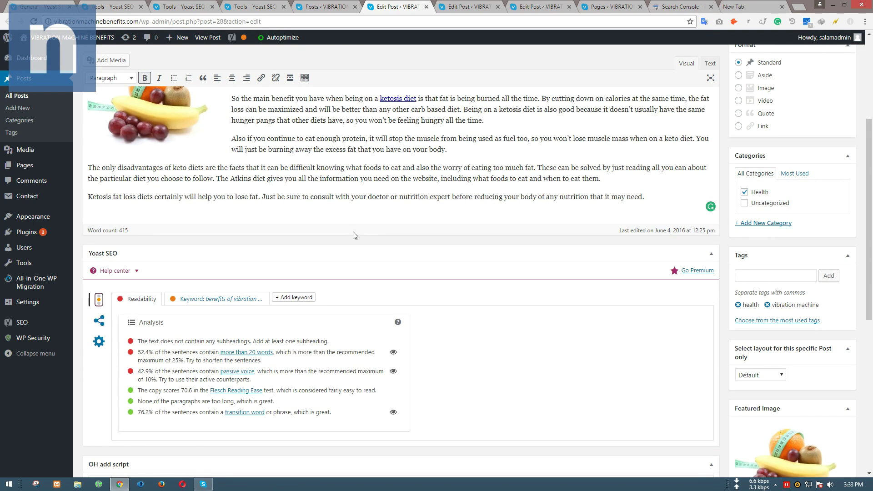
scroll(358, 240, "down", 1)
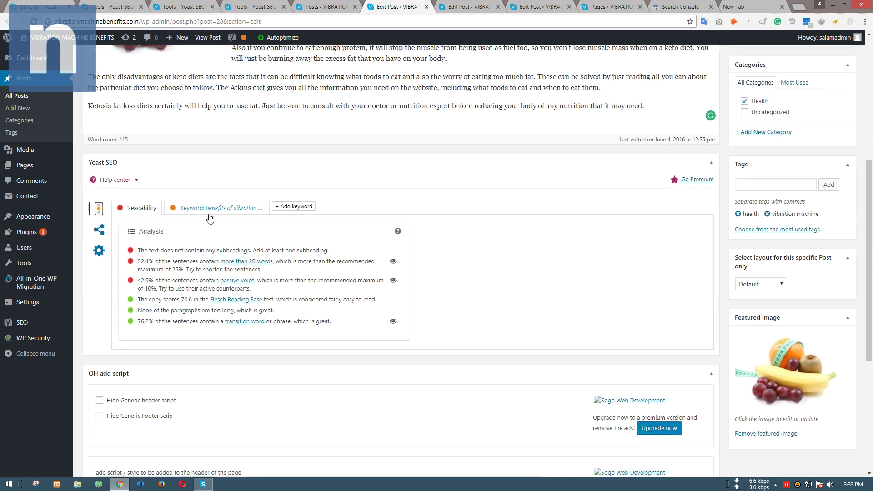
scroll(207, 216, "up", 3)
scroll(225, 250, "down", 2)
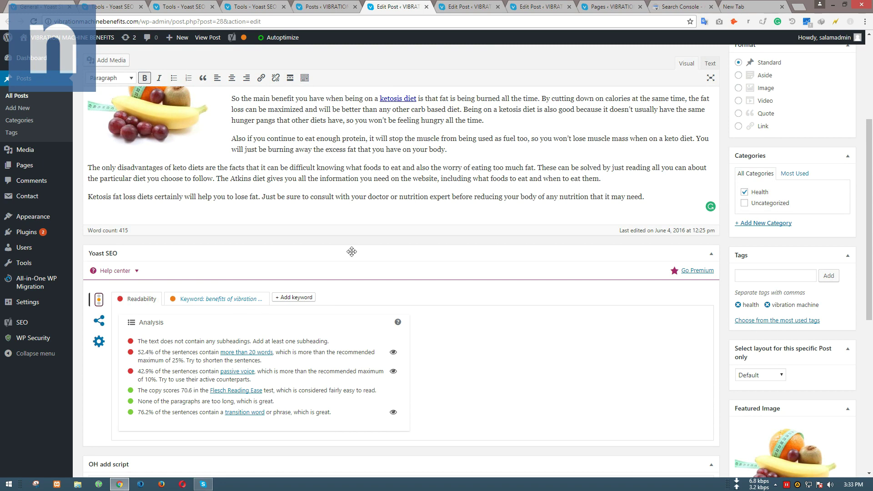
scroll(358, 253, "up", 4)
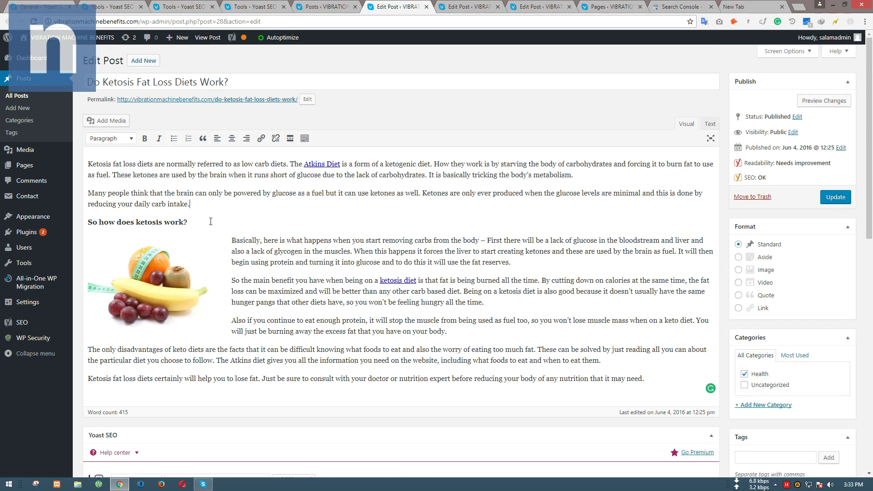
scroll(454, 272, "down", 3)
left_click(655, 248)
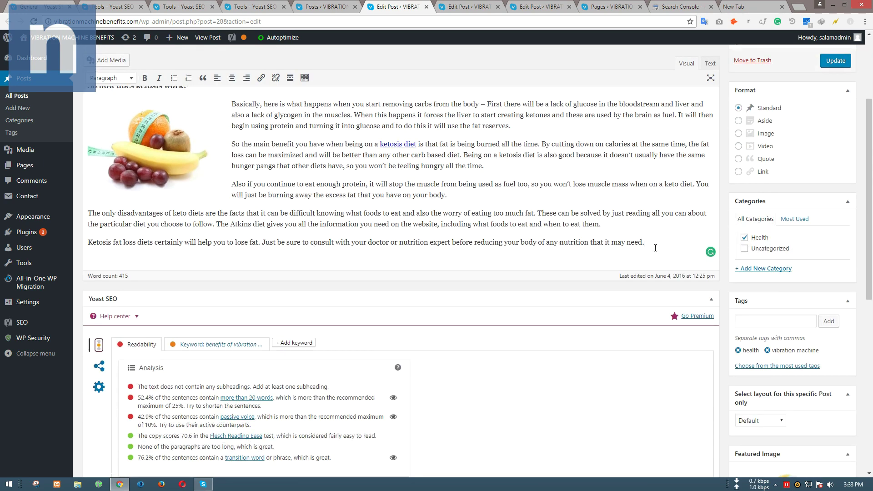
scroll(610, 299, "up", 3)
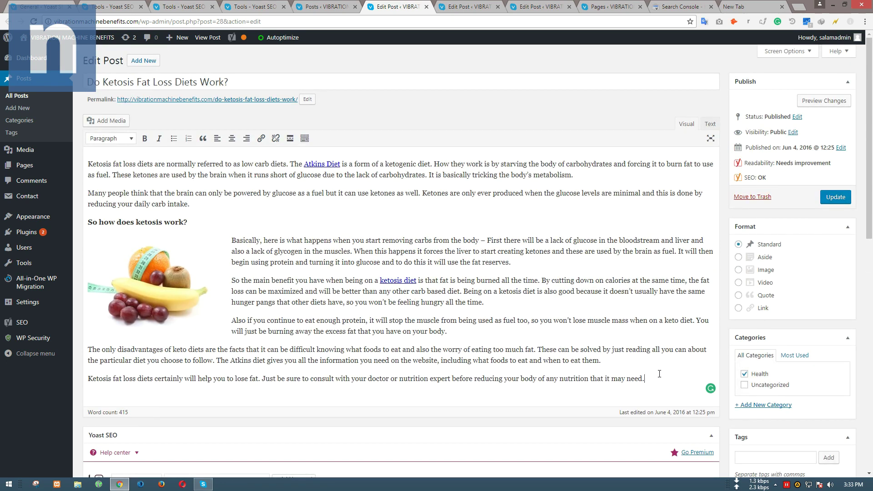
scroll(312, 233, "down", 1)
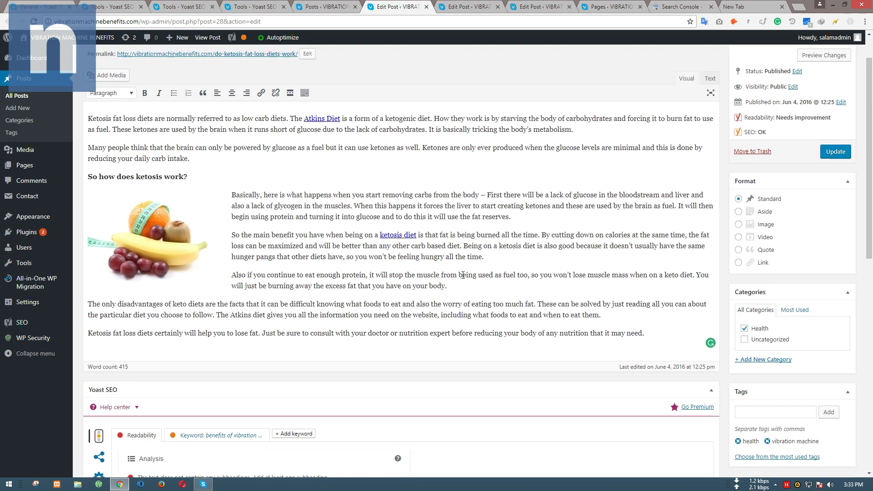
scroll(348, 231, "up", 1)
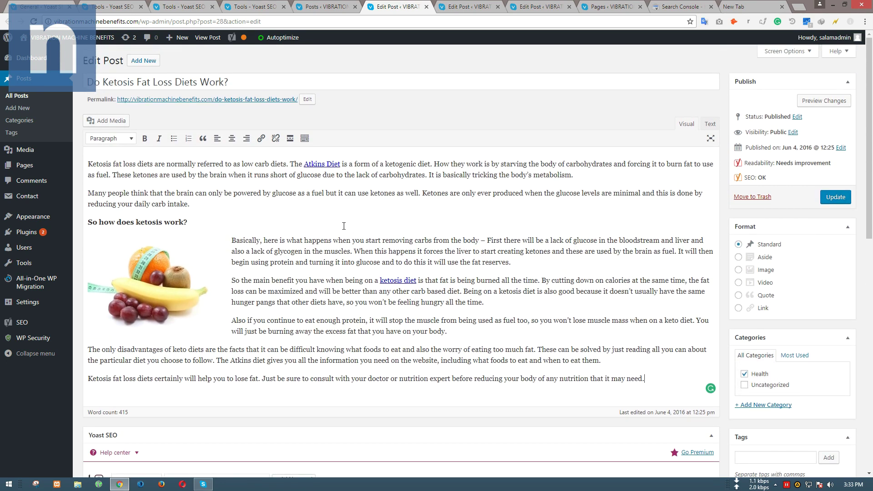
Insert a new paragraph after the post's first paragraph and begin it with "Benifits of".
left_click(593, 177)
key("Return")
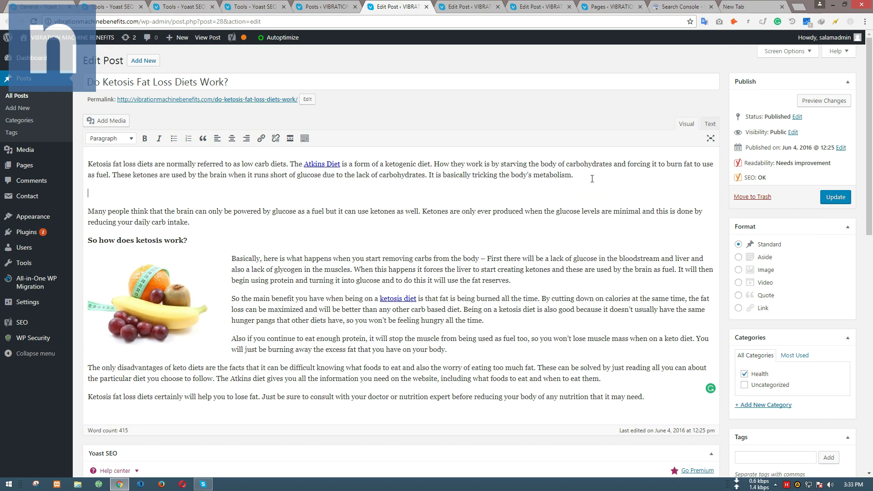
left_click_drag(108, 173, 426, 174)
left_click(424, 194)
type("Benifits of")
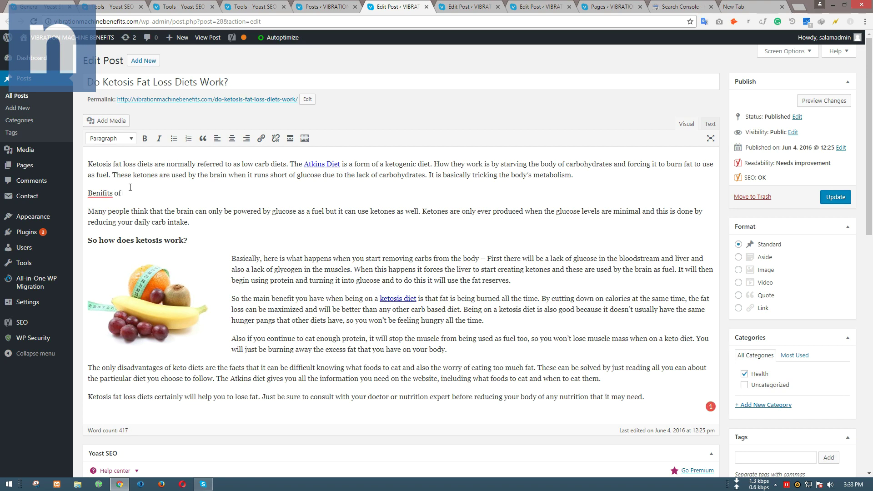
Correct the new line's spelling and complete it as "Benefits of vibration machine".
right_click(91, 191)
left_click(98, 192)
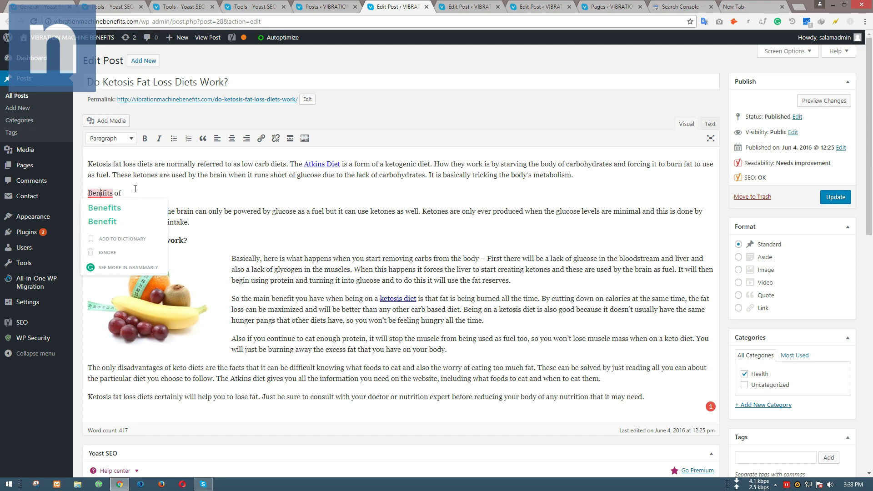
left_click(742, 7)
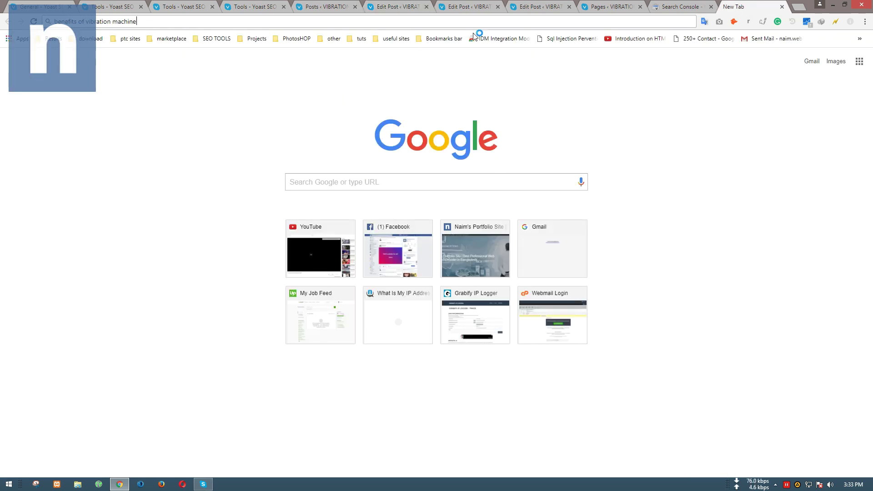
left_click(395, 6)
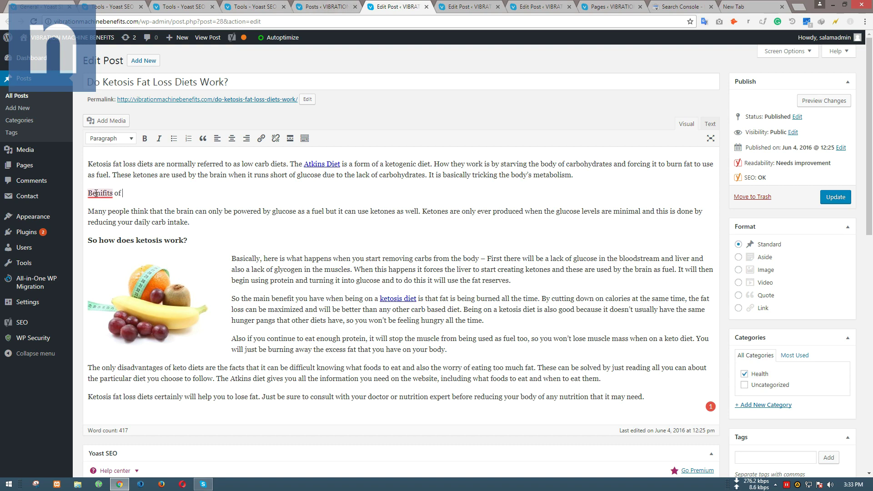
mouse_move(96, 193)
left_click(105, 210)
type("irbration ")
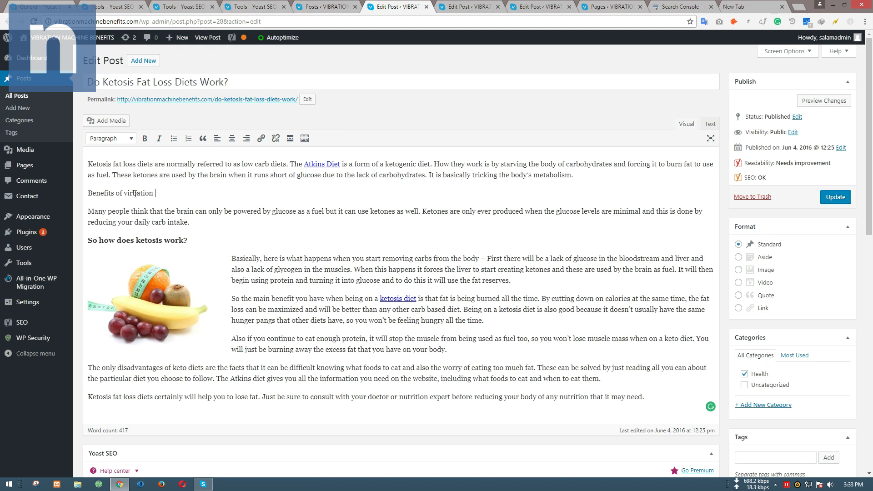
type("machine")
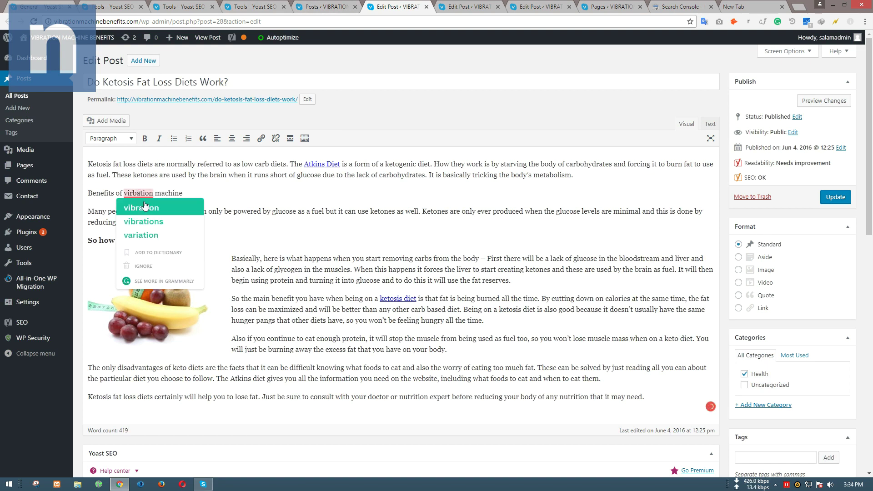
left_click(145, 208)
left_click_drag(183, 194, 82, 192)
scroll(571, 327, "down", 4)
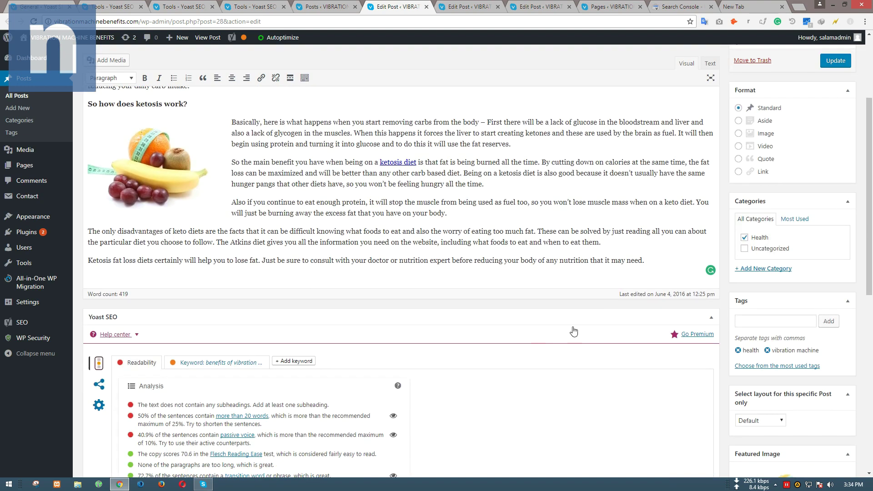
scroll(658, 268, "up", 3)
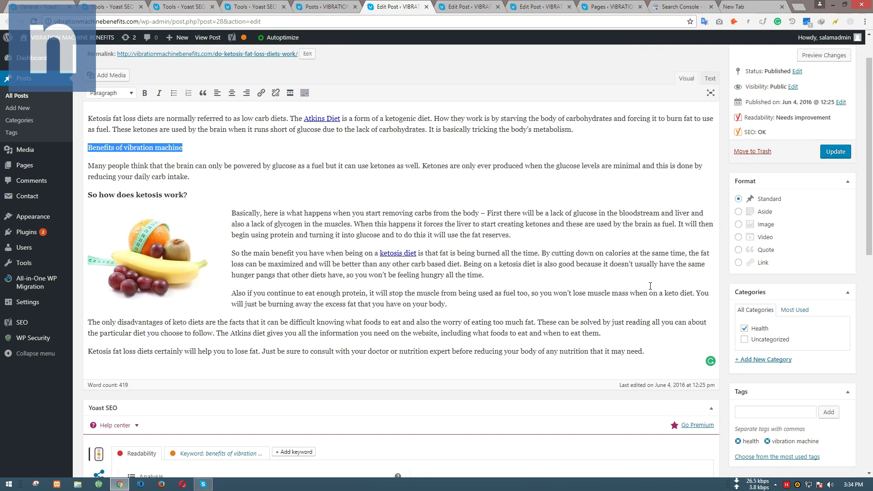
Delete the "Benefits of vibration machine" line between the post's first two paragraphs.
key("Right")
key("BackSpace")
key("BackSpace")
key("BackSpace")
key("BackSpace")
key("BackSpace")
key("BackSpace")
key("BackSpace")
key("BackSpace")
key("BackSpace")
key("BackSpace")
key("BackSpace")
key("BackSpace")
key("BackSpace")
key("BackSpace")
key("BackSpace")
key("BackSpace")
key("BackSpace")
key("BackSpace")
key("BackSpace")
key("BackSpace")
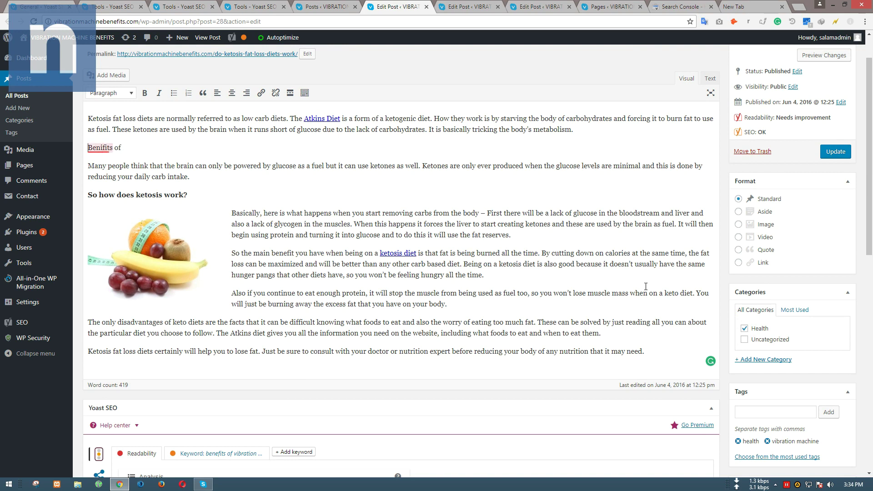
key("BackSpace")
Add the line "Read more here- Benefits of vibration machine" at the end of the post, leaving a blank line above it.
left_click(657, 333)
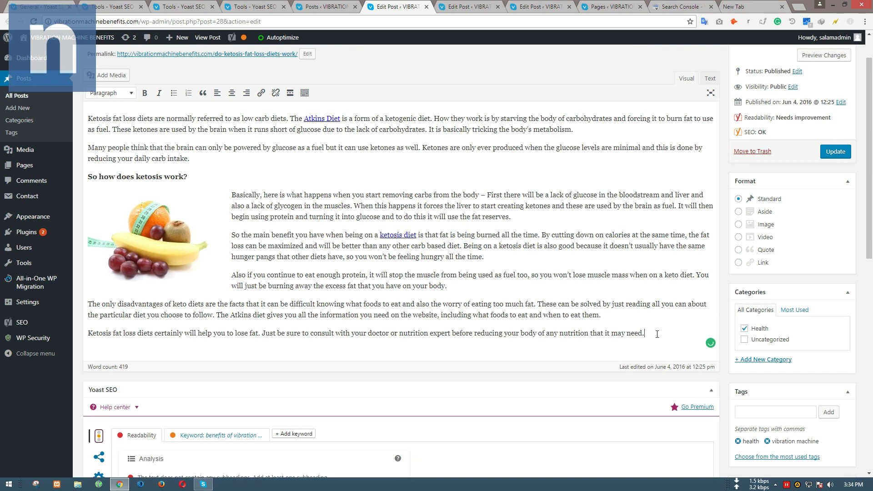
key("Return")
key("Return")
type("Read")
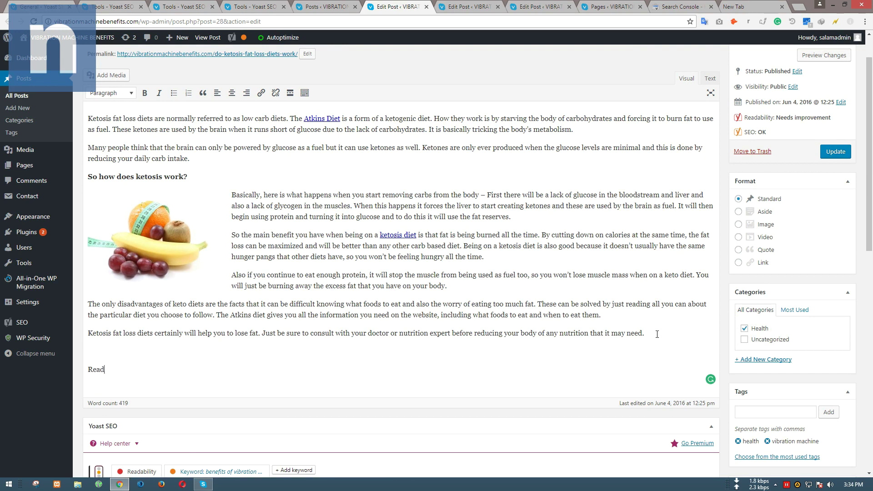
type(" more here- Benefits of vibration machine")
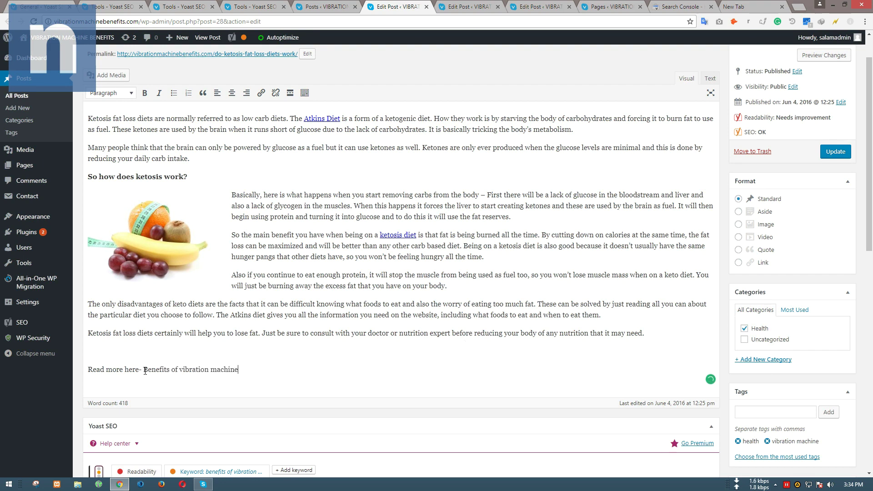
Link "Benefits of vibration machine" in the closing line to the existing Vibration Machine page, set to open in a new tab.
left_click_drag(145, 371, 237, 369)
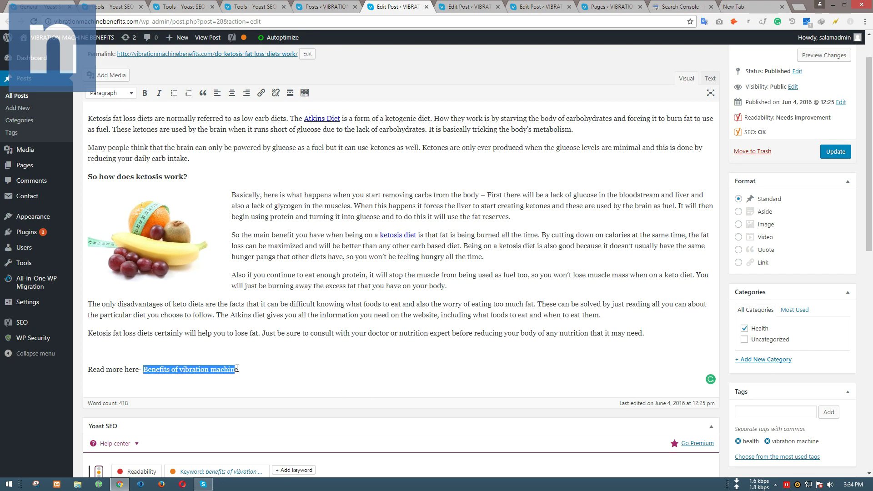
left_click(261, 93)
left_click(266, 353)
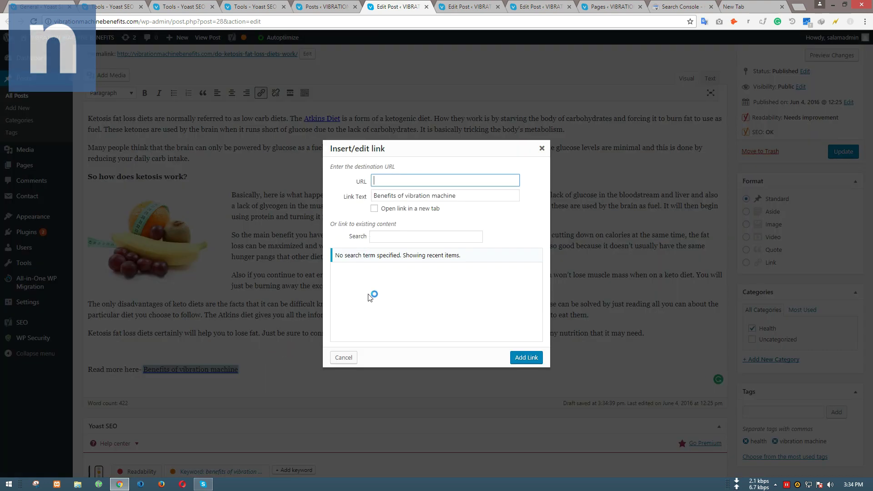
scroll(392, 309, "down", 3)
scroll(382, 291, "up", 4)
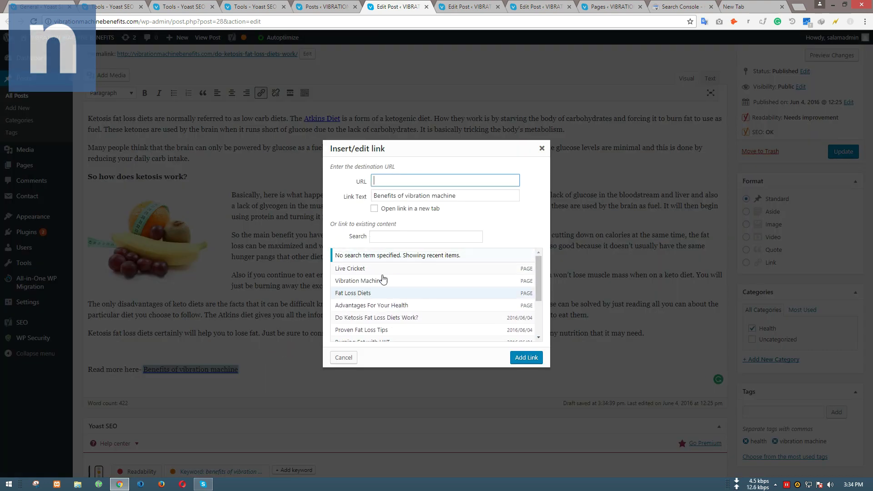
left_click(467, 282)
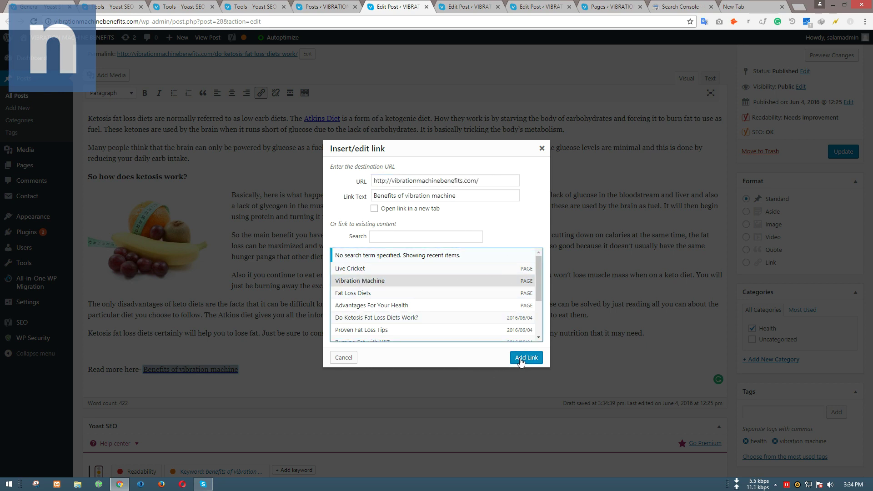
left_click(375, 209)
left_click(526, 357)
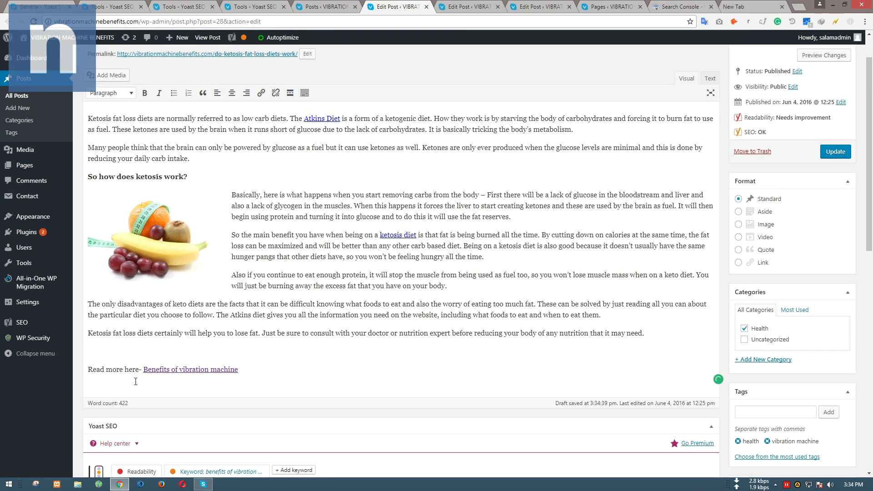
Make the words "Read more here-" in front of the link bold.
left_click_drag(89, 369, 142, 372)
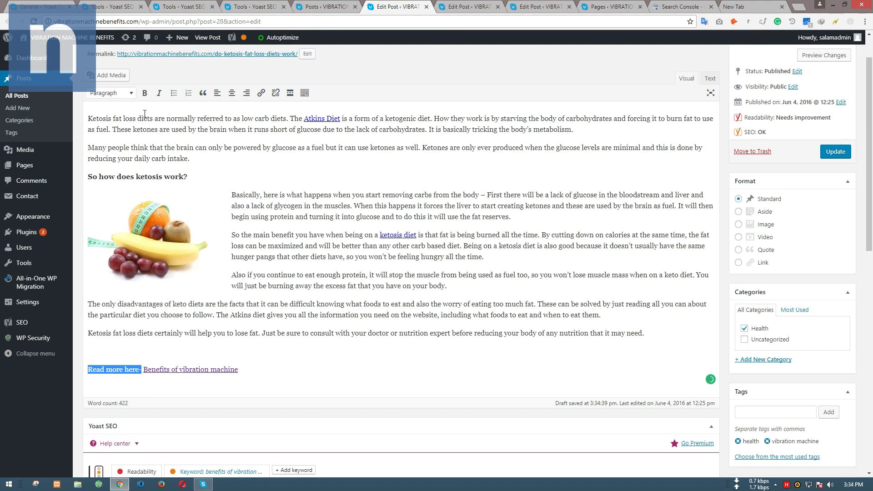
left_click(144, 93)
left_click(239, 370)
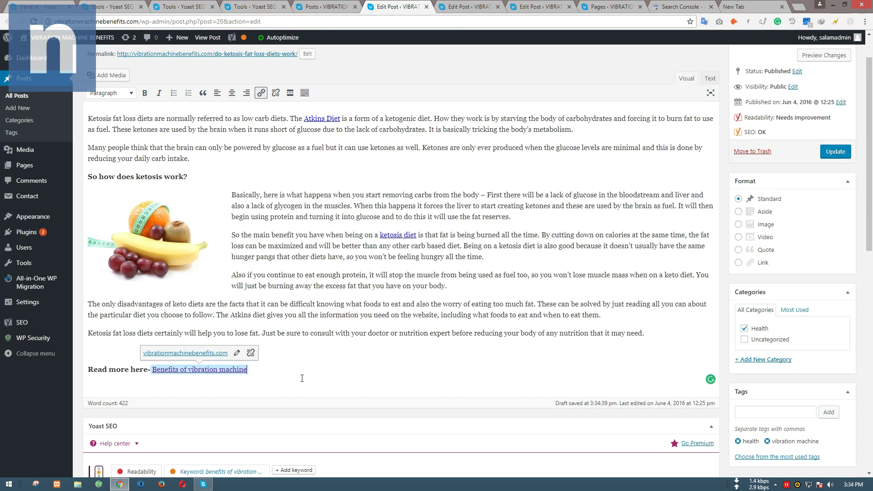
left_click(308, 351)
Examine the post's readability and focus keyword analysis, including the link checks, and compare the focus keyword with the linked text.
scroll(331, 301, "down", 4)
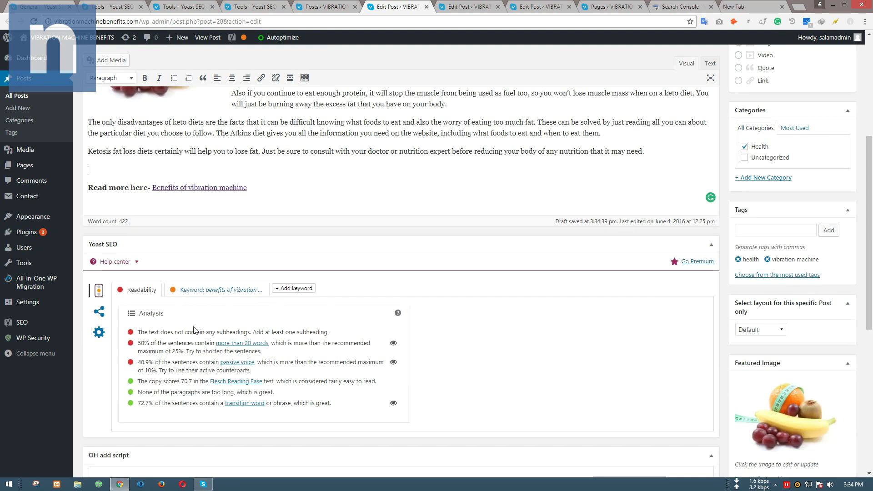
left_click(223, 291)
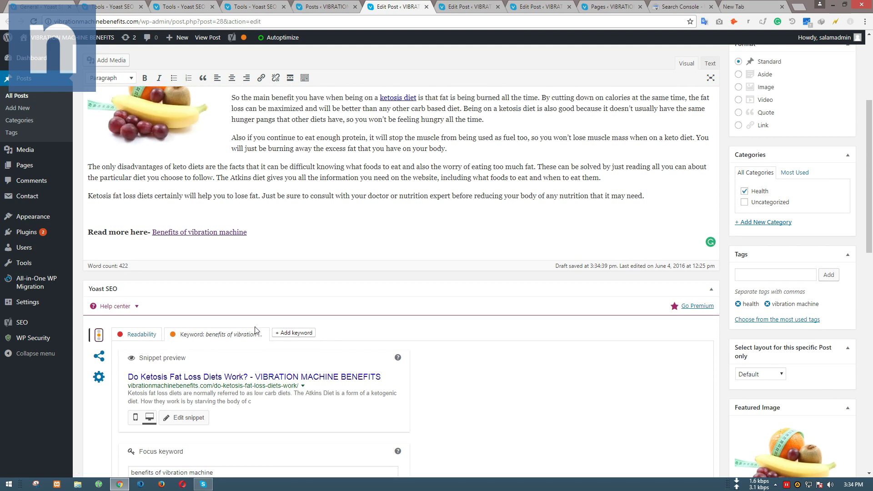
left_click(184, 188)
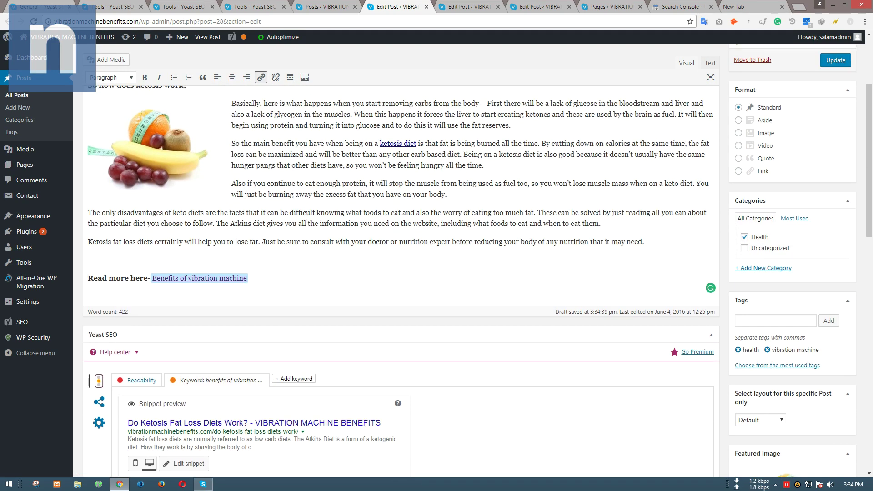
scroll(282, 255, "down", 5)
scroll(246, 345, "down", 4)
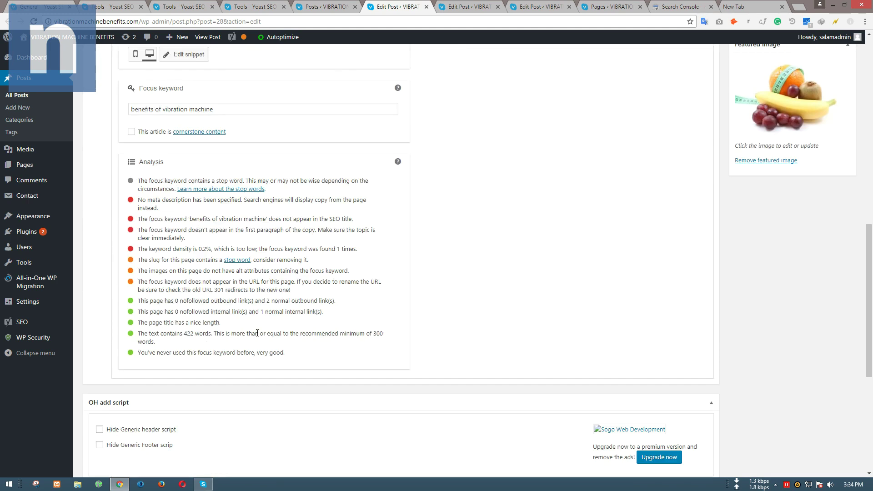
scroll(241, 327, "up", 5)
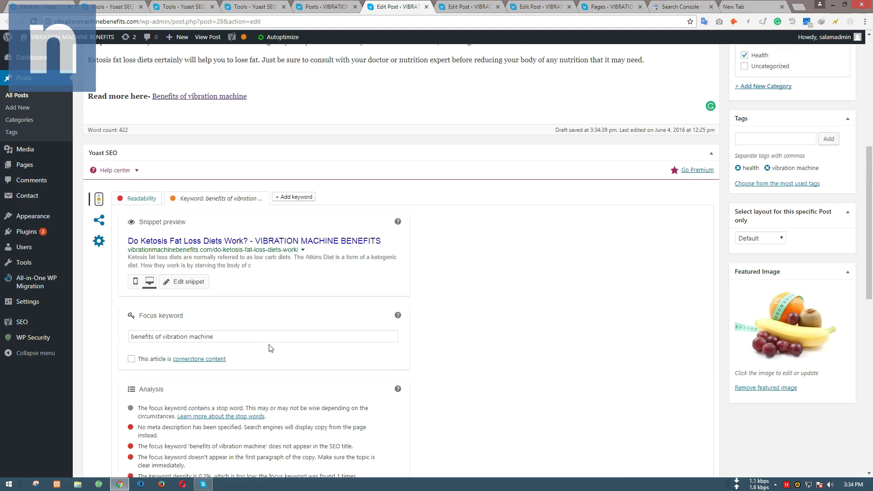
left_click_drag(260, 337, 111, 334)
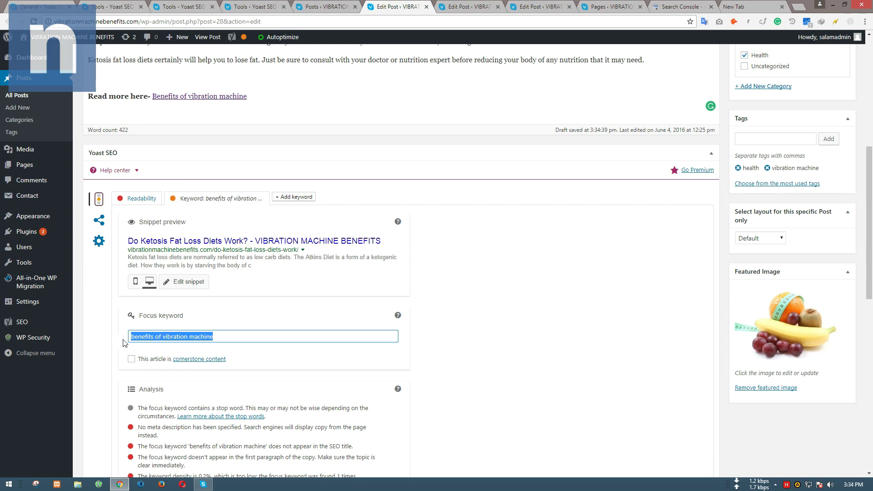
left_click(99, 343)
left_click_drag(233, 335, 91, 322)
left_click(545, 339)
scroll(511, 360, "up", 7)
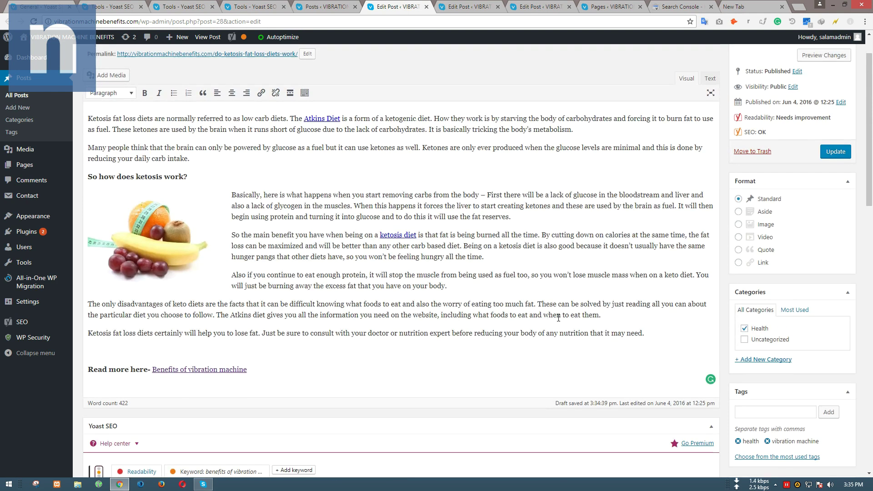
Update the ketosis post, check its saved content and keyword analysis, and close its browser tab.
left_click(841, 200)
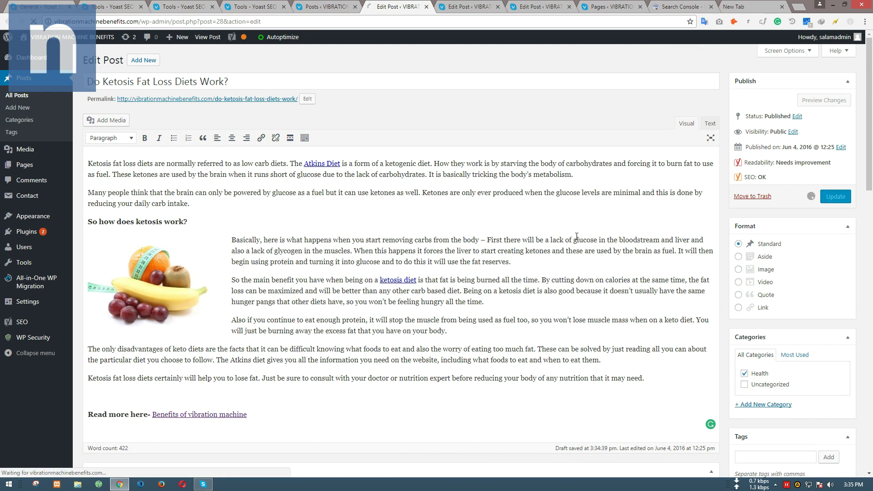
scroll(501, 205, "down", 3)
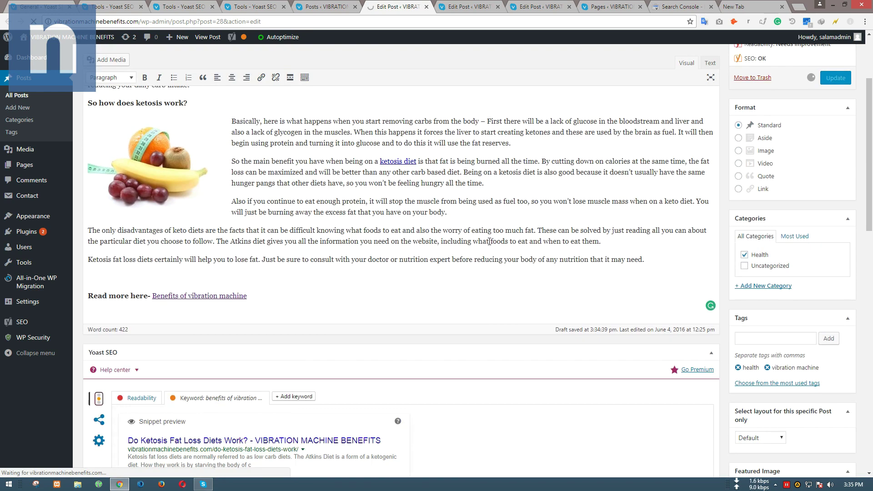
scroll(403, 163, "up", 3)
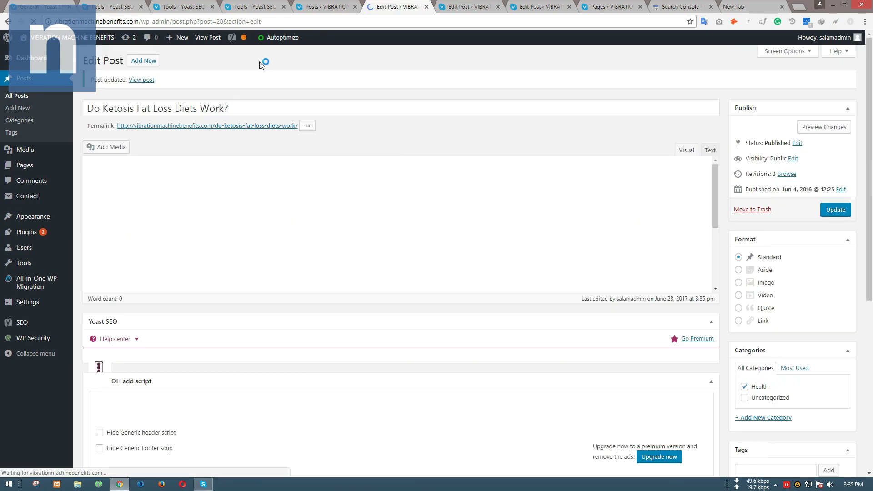
scroll(368, 254, "down", 7)
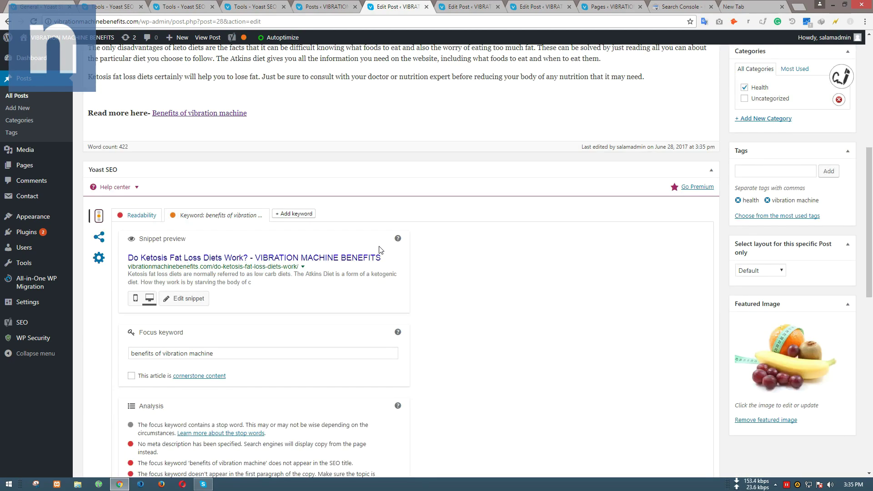
scroll(770, 176, "down", 2)
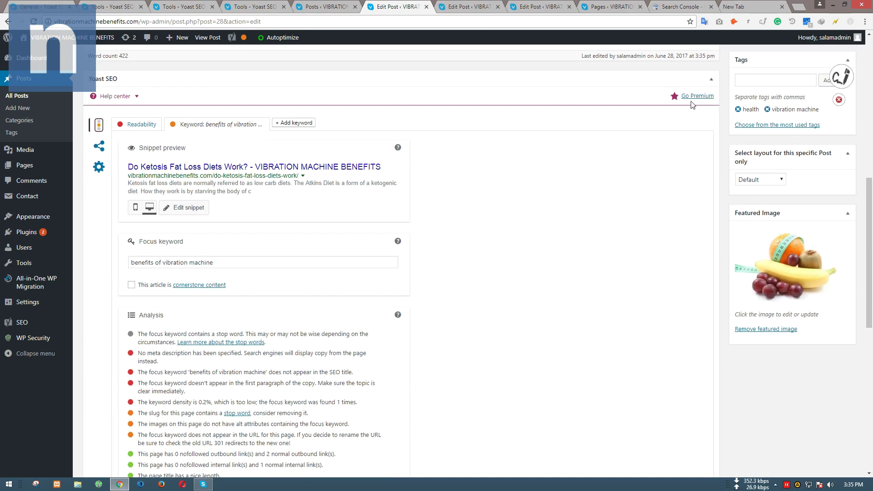
scroll(455, 206, "up", 8)
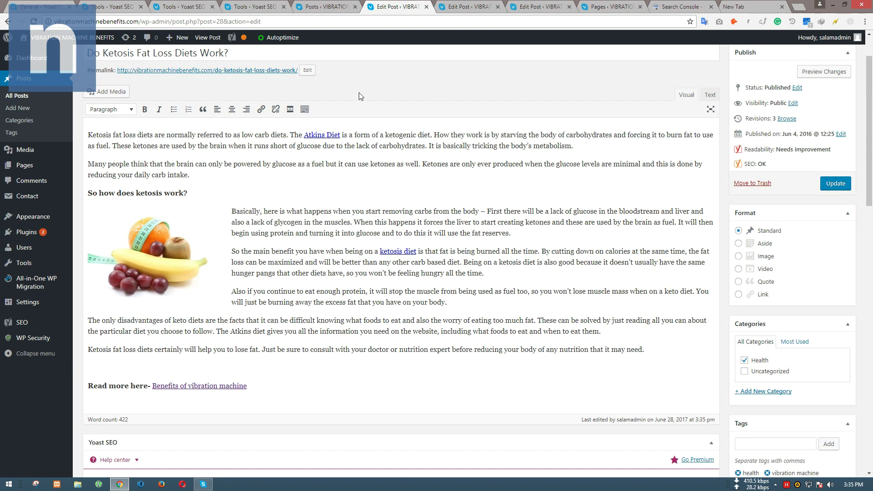
middle_click(400, 8)
Set the focus keyword of the "Proven Fat Loss Tips" post to "benefits of vibration machine".
scroll(280, 256, "down", 6)
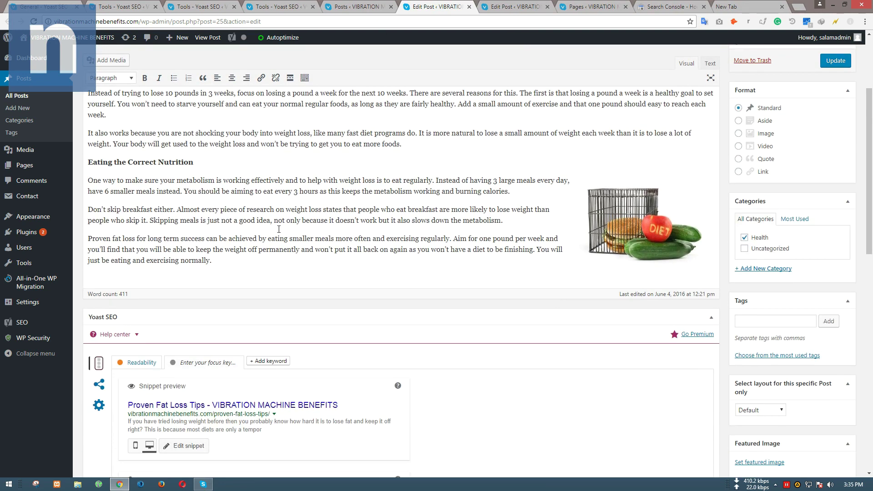
left_click(177, 363)
type("benefits of vibration machine")
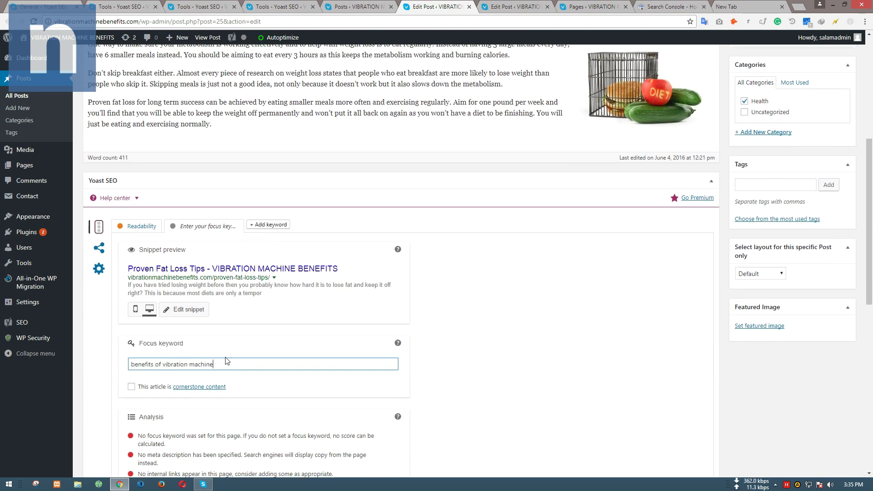
scroll(217, 227, "up", 5)
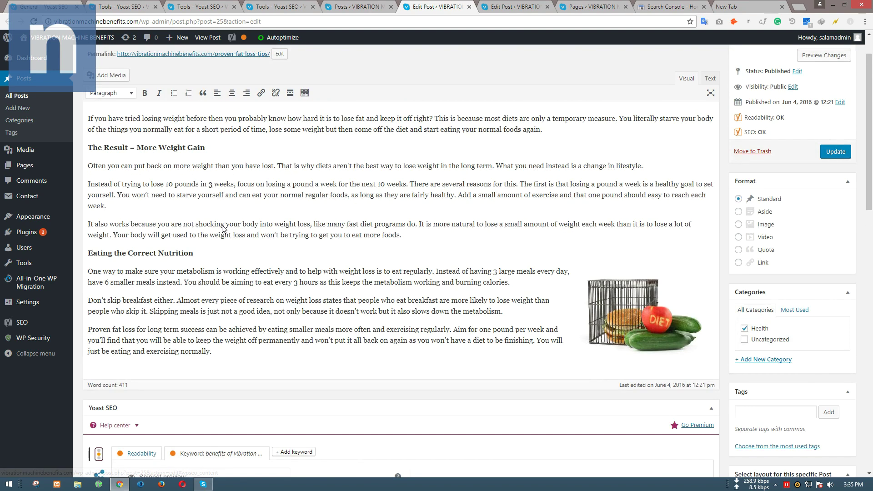
scroll(188, 181, "down", 3)
scroll(138, 201, "up", 4)
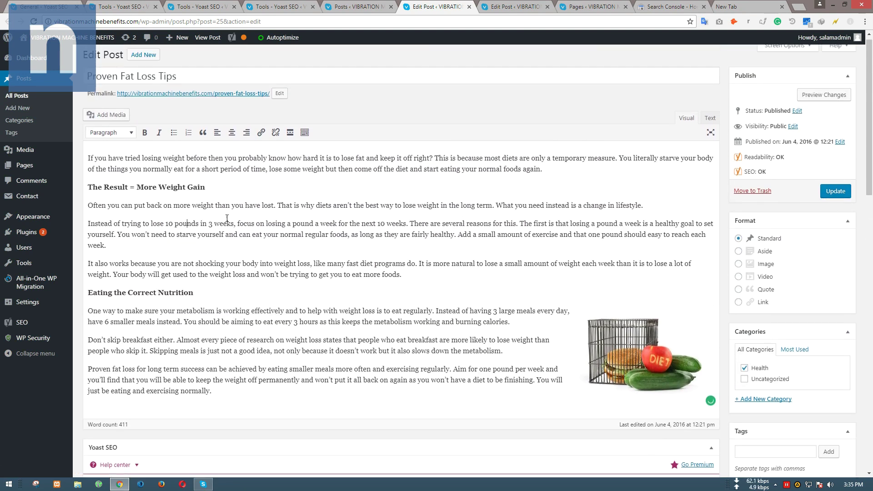
Copy the "Read more here- Benefits of vibration machine" line from the ketosis post and add it at the end of the "Proven Fat Loss Tips" post.
left_click(138, 202)
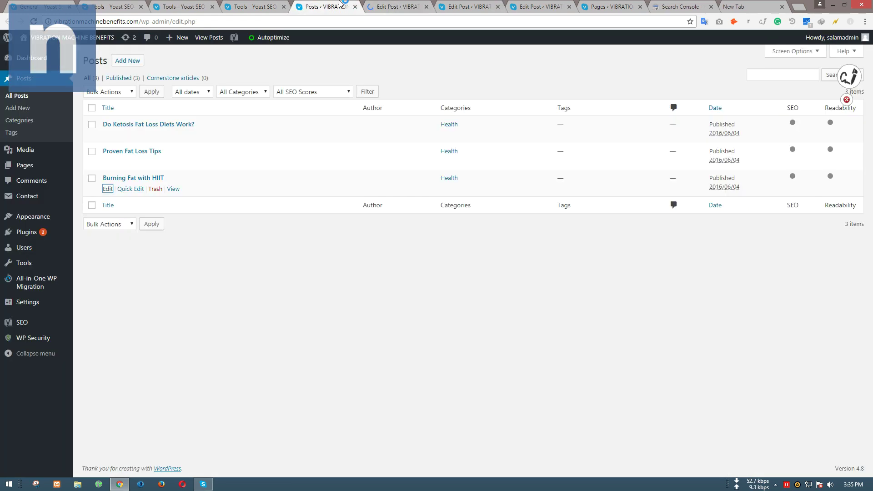
scroll(338, 246, "down", 3)
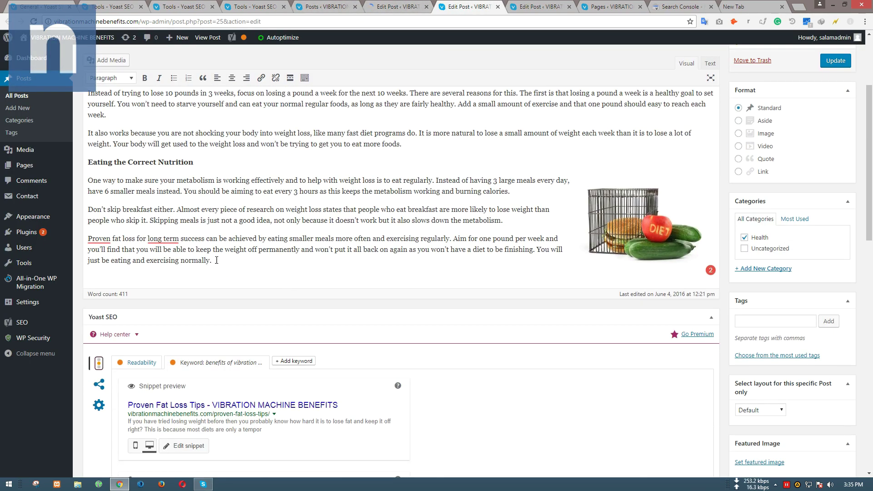
mouse_move(171, 239)
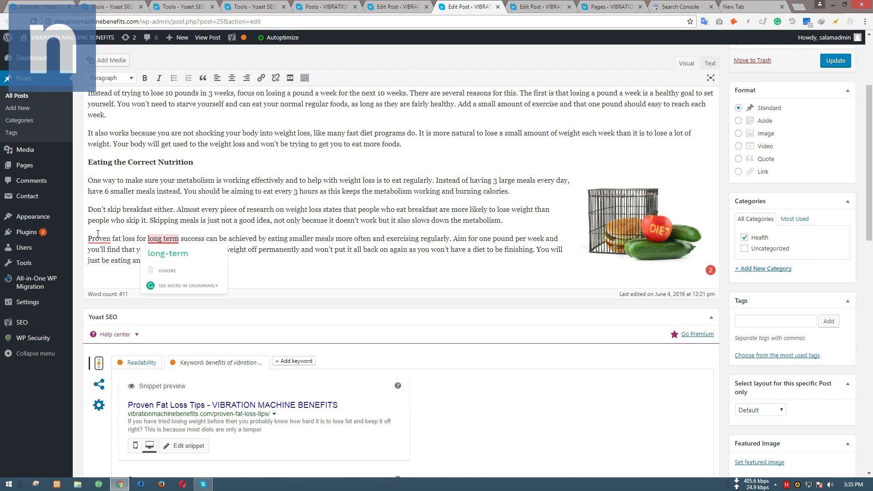
mouse_move(94, 235)
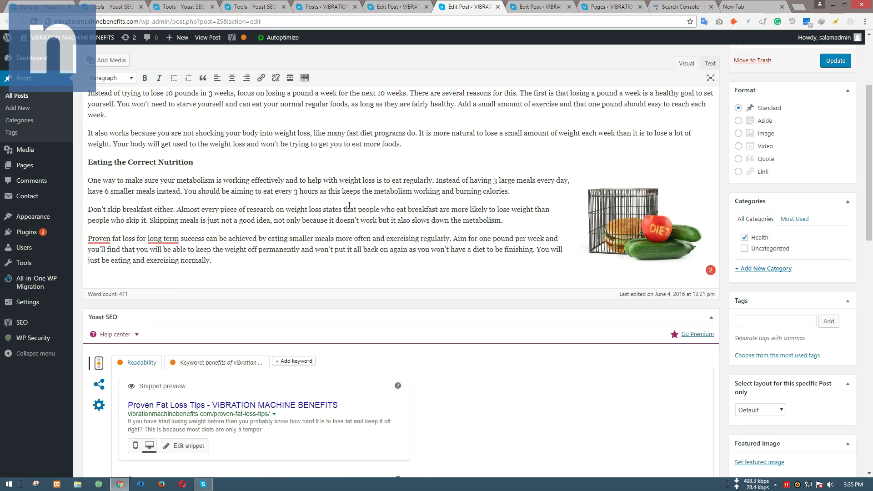
key("ctrl+shift+Tab")
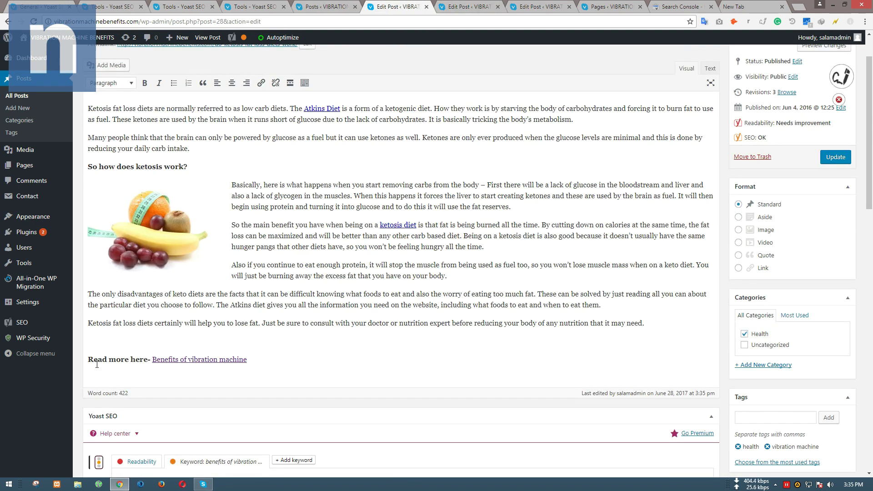
left_click_drag(91, 360, 249, 359)
key("ctrl+c")
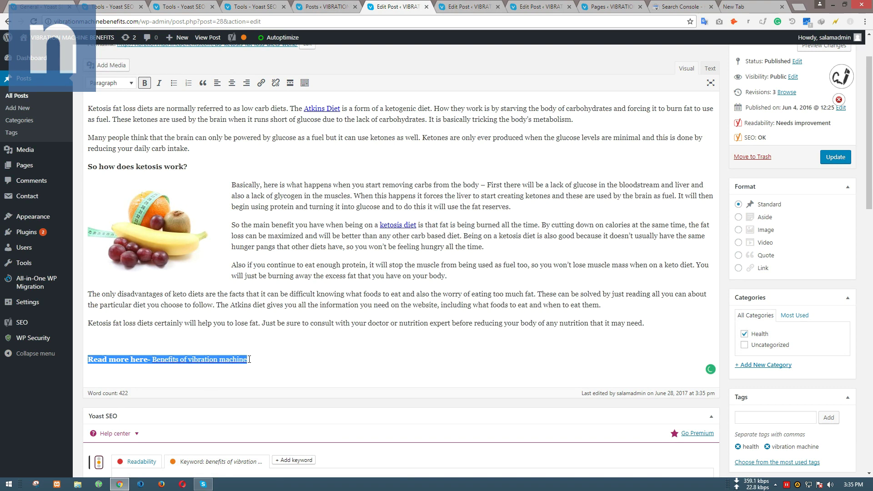
scroll(305, 354, "down", 1)
key("ctrl+Tab")
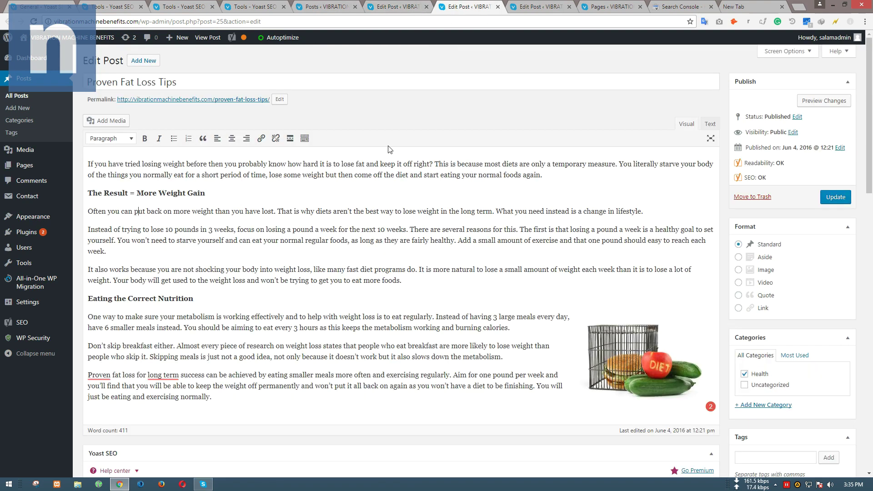
scroll(240, 178, "down", 5)
key("ctrl+v")
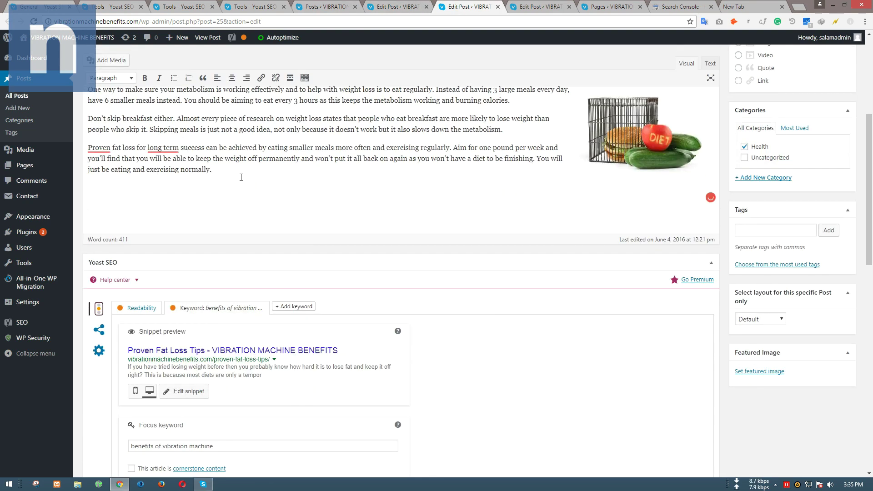
Review the post's content around the added link, the image and the post settings.
scroll(199, 202, "up", 5)
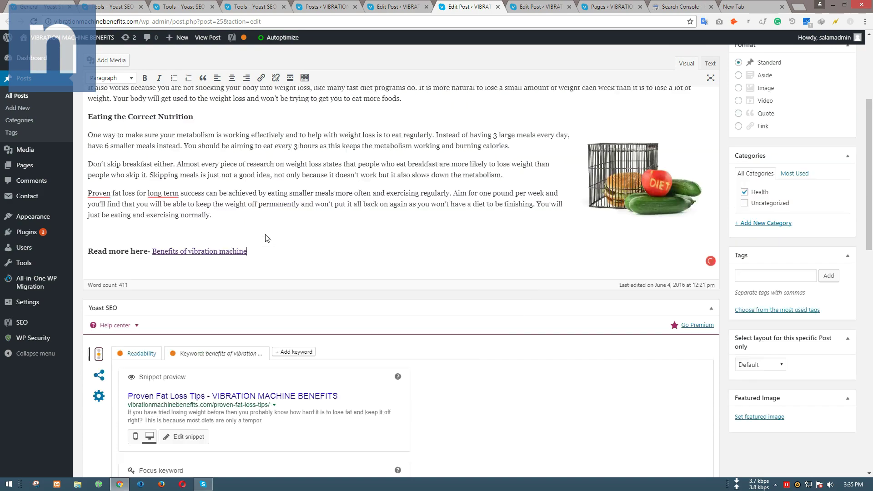
scroll(275, 314, "down", 6)
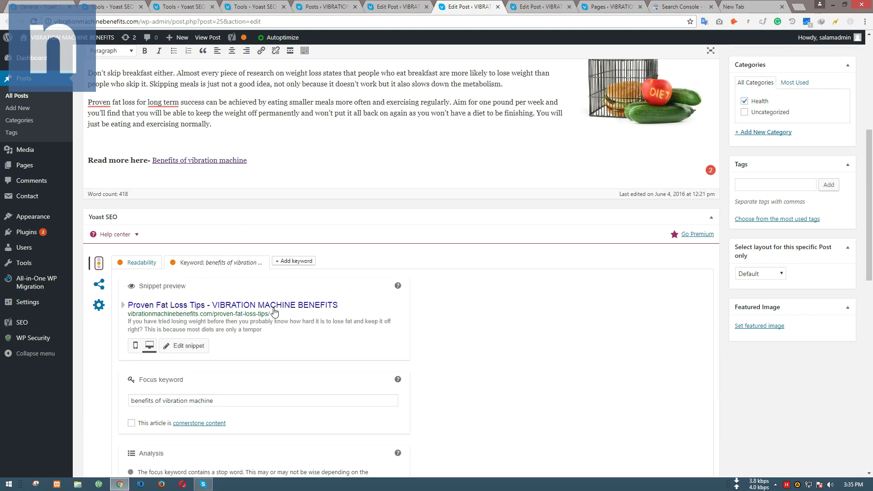
scroll(300, 250, "up", 5)
scroll(639, 348, "down", 3)
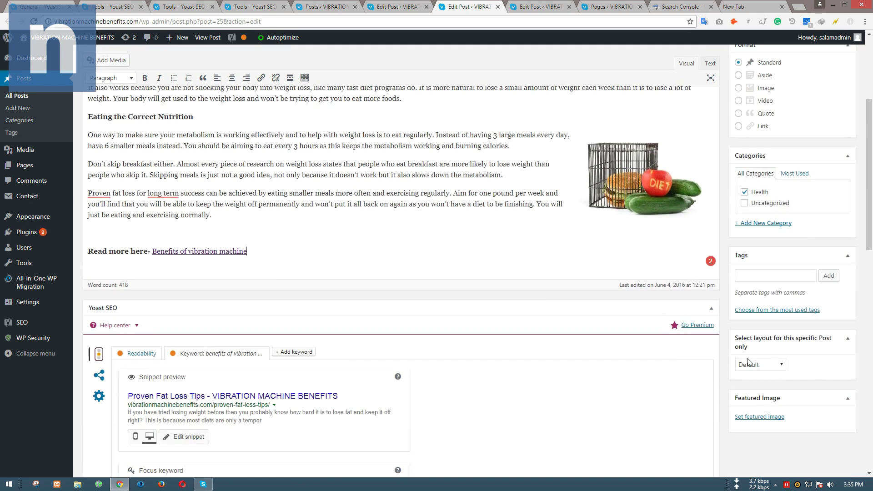
scroll(655, 359, "up", 4)
scroll(474, 294, "down", 2)
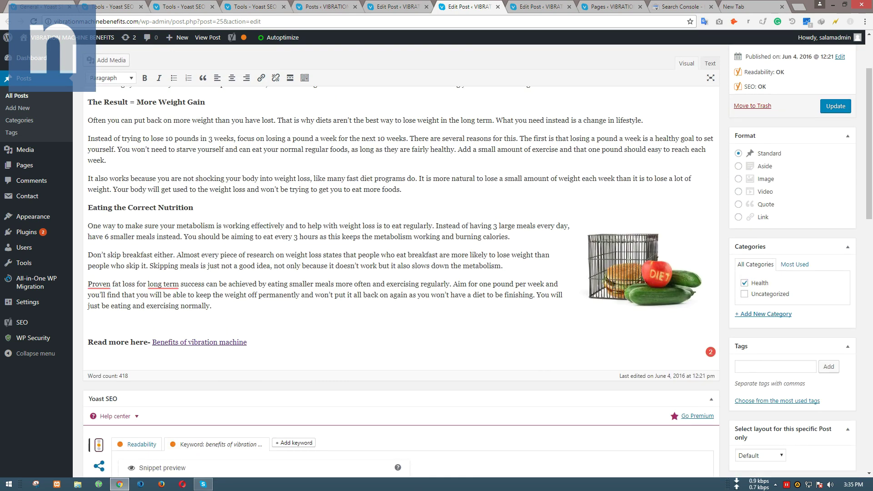
left_click(624, 286)
scroll(495, 273, "down", 2)
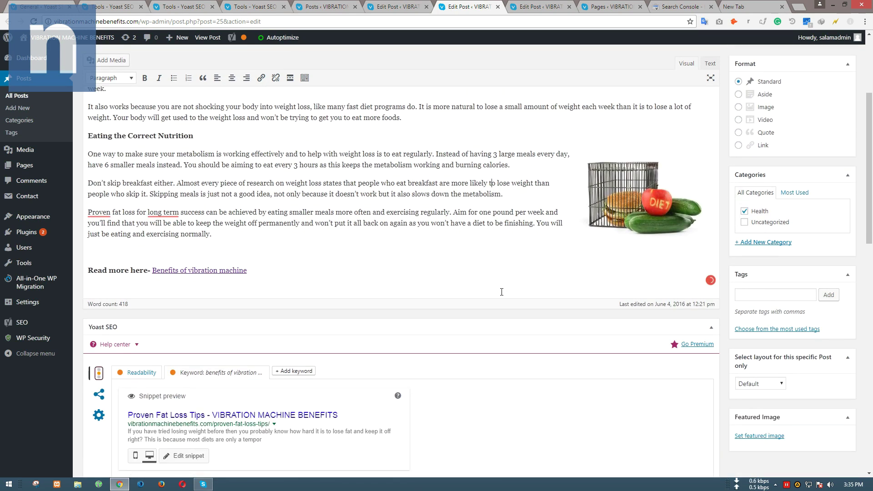
scroll(500, 291, "down", 1)
scroll(344, 271, "up", 5)
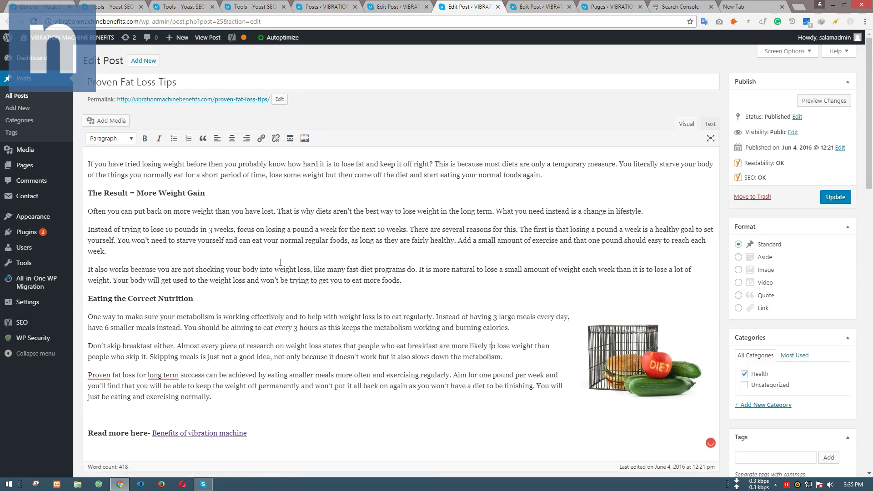
Choose the fat2.jpg diet image from the media library for the featured image and extend its title to "fat2 -".
scroll(275, 260, "down", 5)
left_click(756, 372)
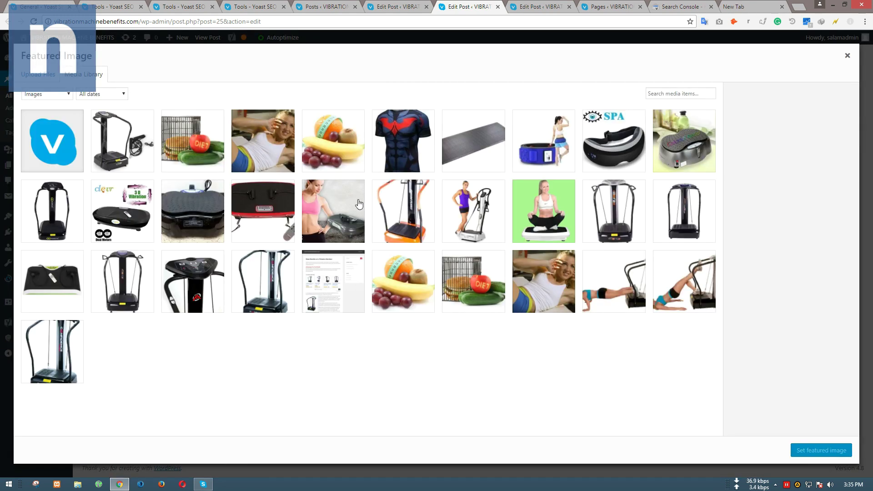
left_click(201, 143)
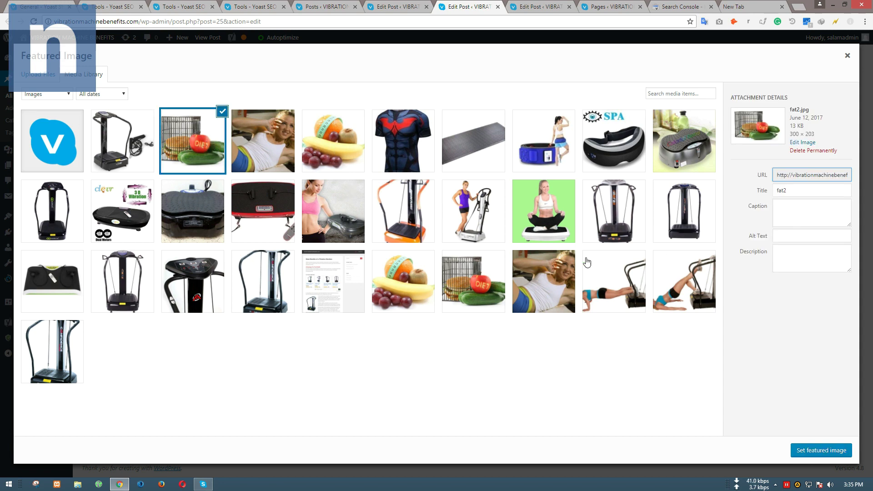
double_click(805, 192)
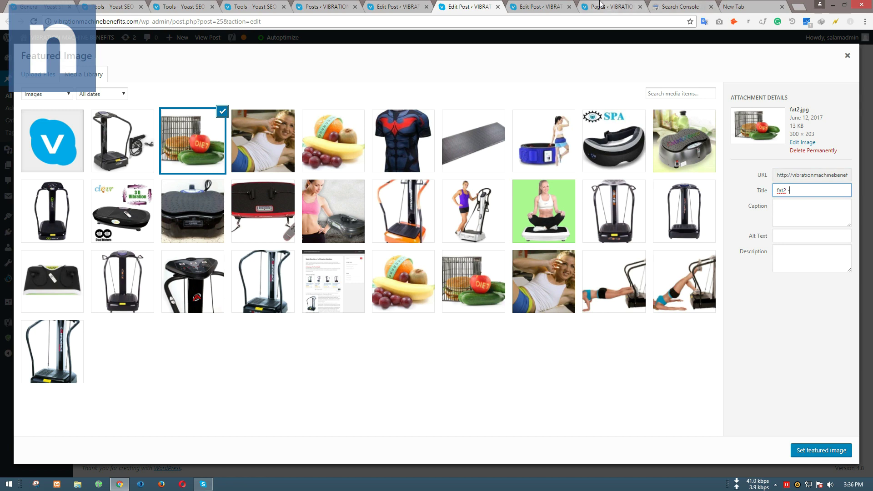
Copy the site name "VIBRATION MACHINE BENEFITS" from a temporary bookmark of the Pages list and remove that bookmark.
left_click(561, 5)
left_click(601, 5)
left_click(690, 21)
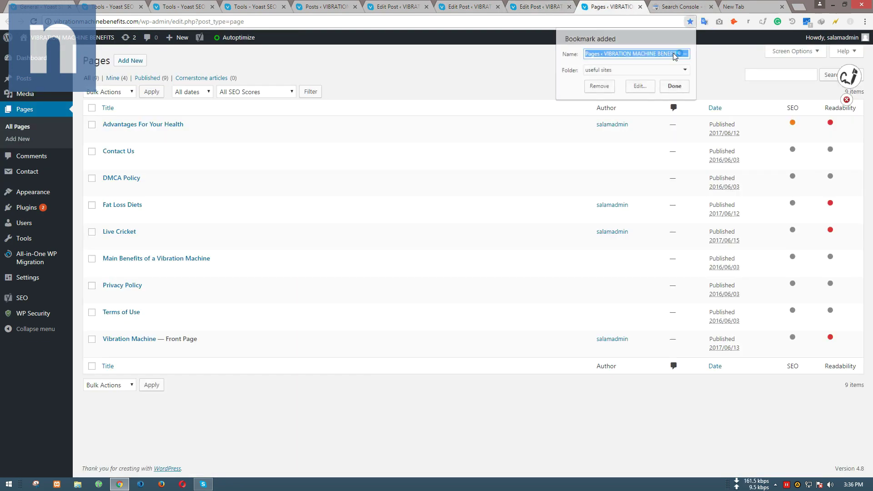
left_click(640, 54)
mouse_move(604, 55)
left_mouse_down()
mouse_move(669, 53)
mouse_move(613, 53)
left_mouse_up()
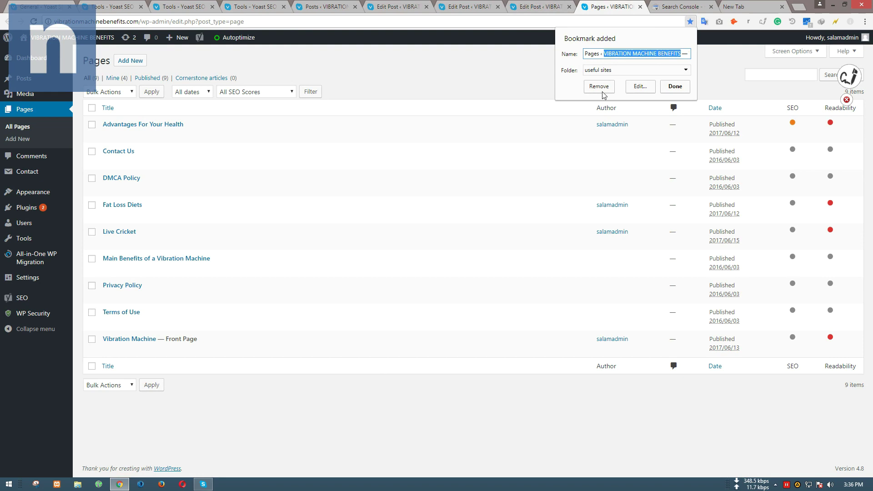
left_click(602, 90)
left_click(542, 5)
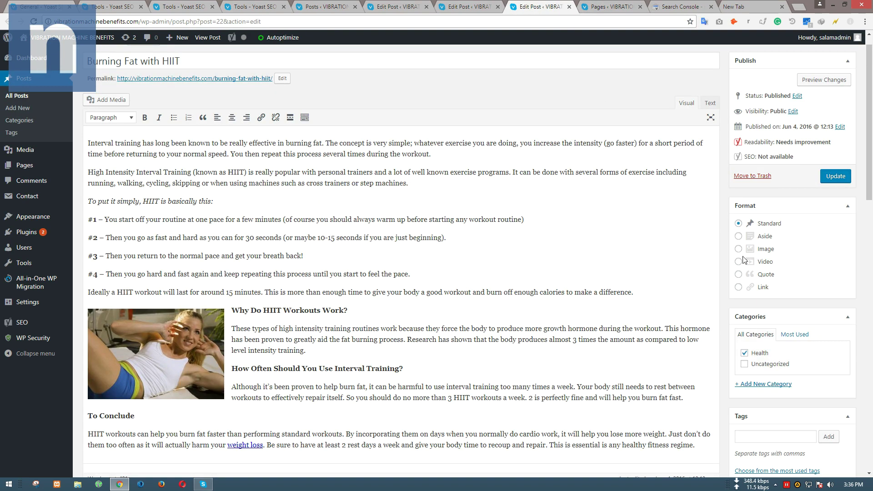
left_click(590, 5)
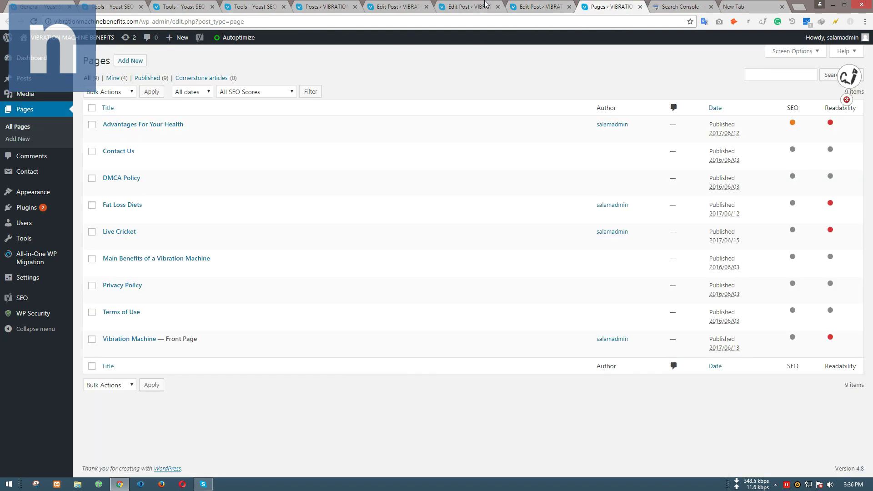
Complete the image's title in the featured image dialog as "fat2 -VIBRATION MACHINE BENEFITS".
left_click(485, 4)
left_click(800, 200)
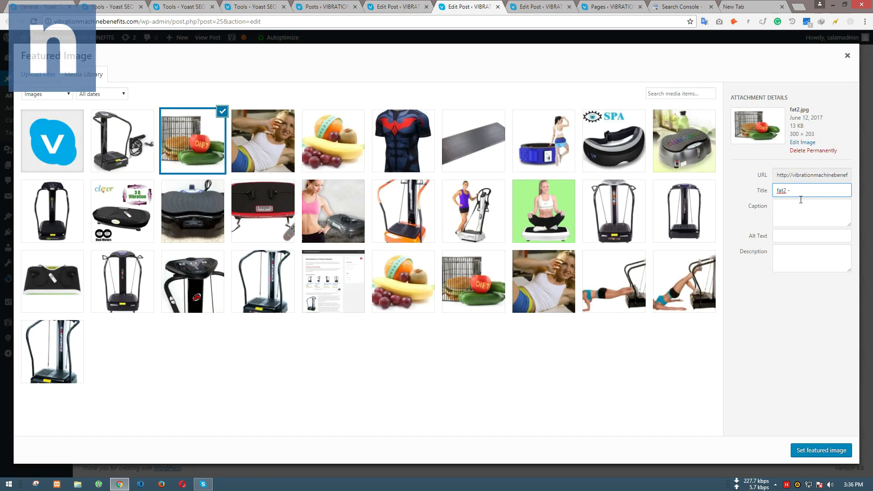
type("VIBRATION MACHINE BENEFITS")
Copy the image title into the caption, description and alt text, and set the image as the post's featured image.
key("ctrl+a")
key("ctrl+c")
left_click(798, 223)
key("ctrl+v")
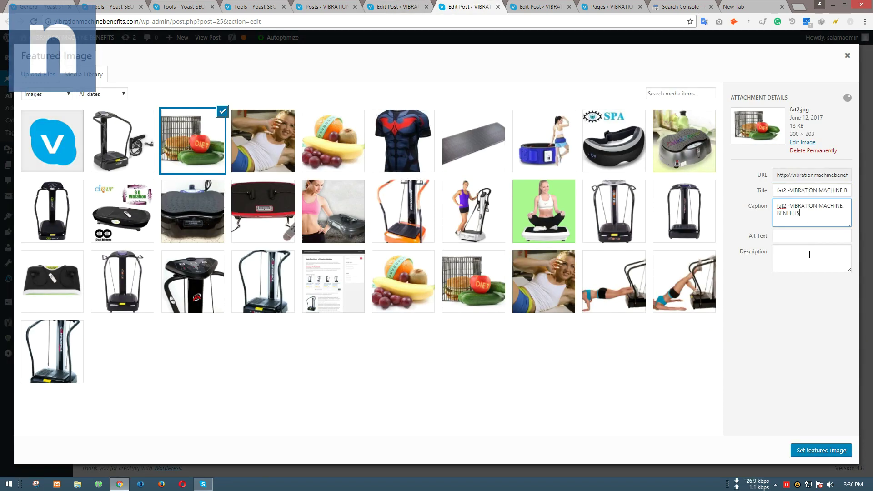
left_click(800, 259)
key("ctrl+v")
key("shift+Tab")
key("ctrl+v")
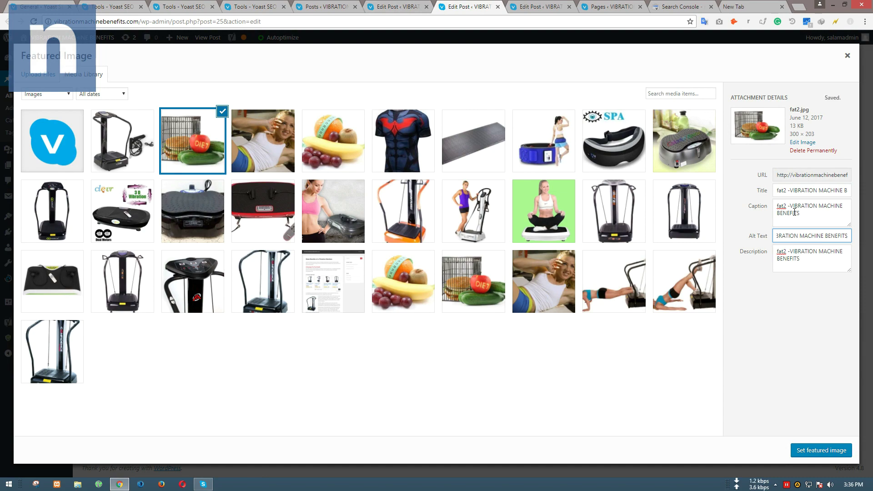
left_click(824, 451)
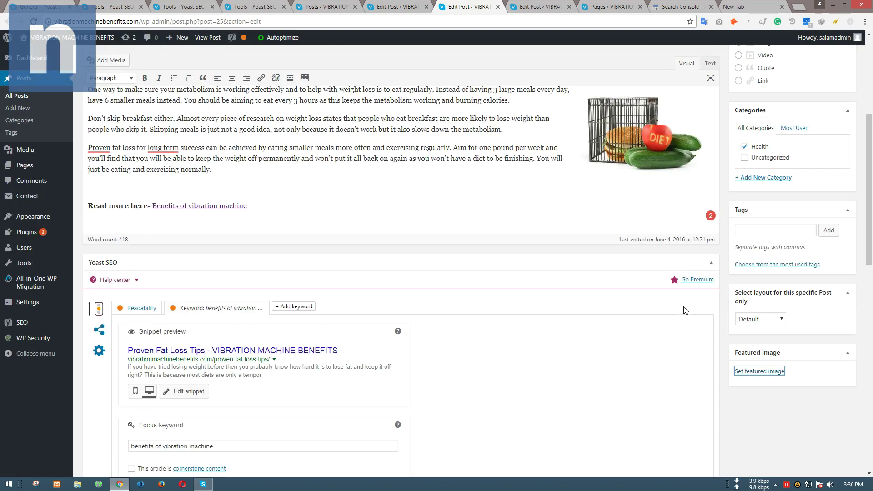
Examine the post's focus keyword analysis, especially the stop word check for the focus keyword.
scroll(151, 279, "down", 8)
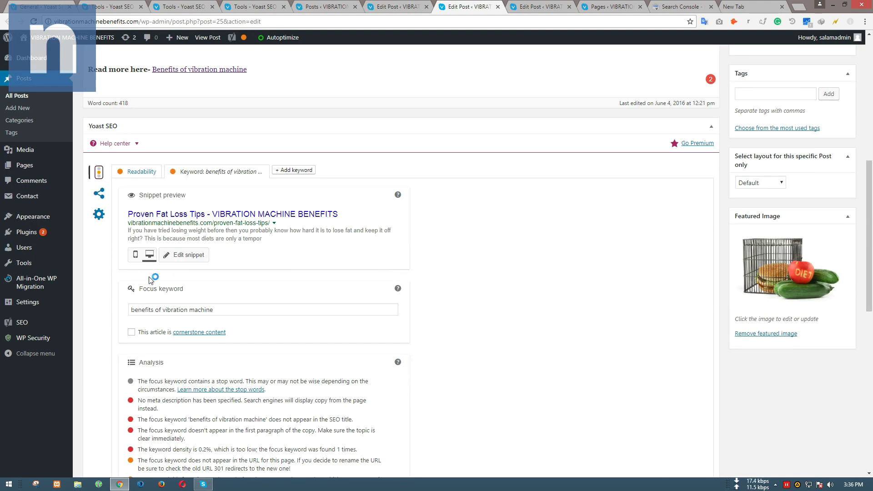
scroll(273, 304, "down", 10)
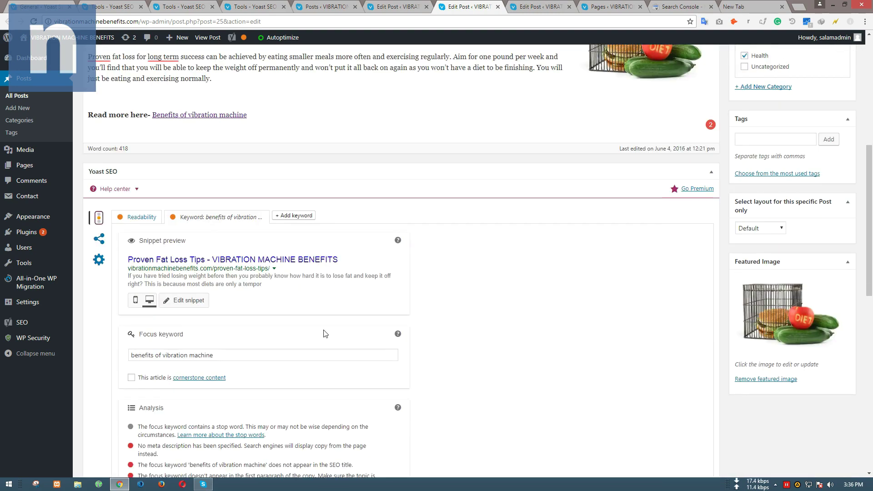
left_click_drag(143, 249, 314, 244)
left_click(347, 242)
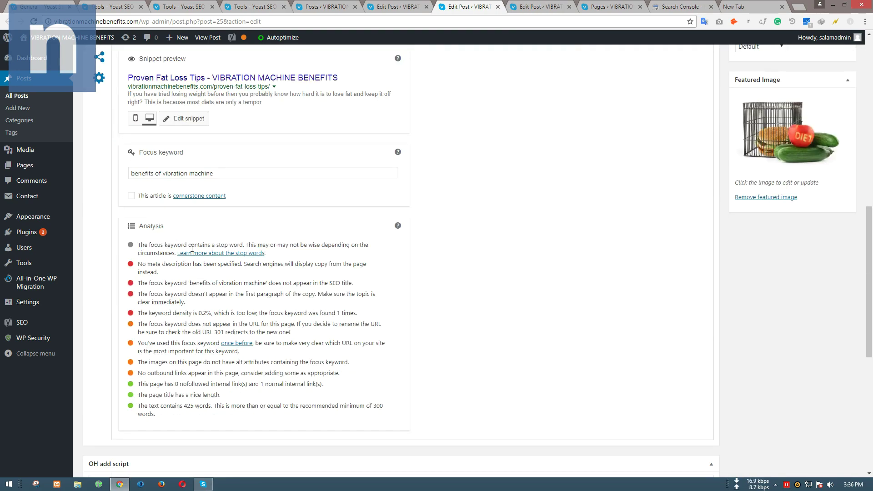
left_click(223, 245)
left_click_drag(154, 246, 240, 244)
left_click(248, 244)
scroll(306, 263, "down", 1)
left_click_drag(215, 128, 129, 121)
left_click(188, 256)
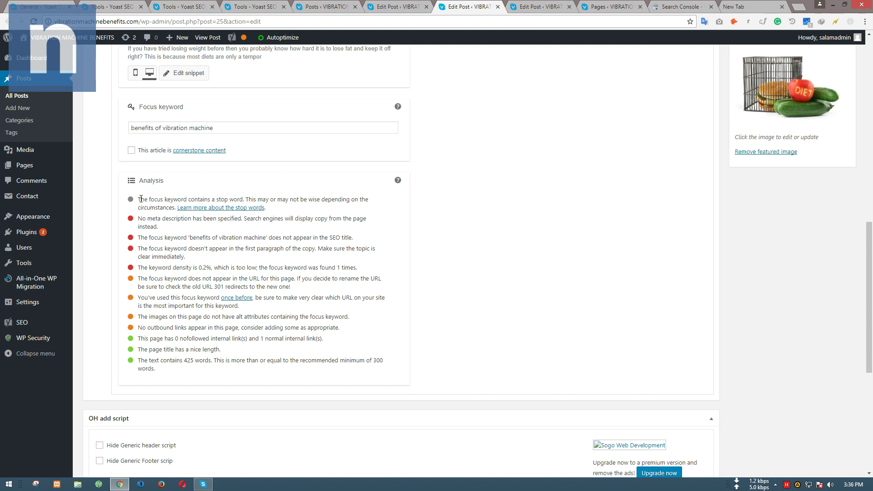
left_click_drag(141, 199, 244, 199)
left_click(255, 175)
Check the keyword density entry in the analysis and look over the post's text for it.
scroll(189, 262, "down", 1)
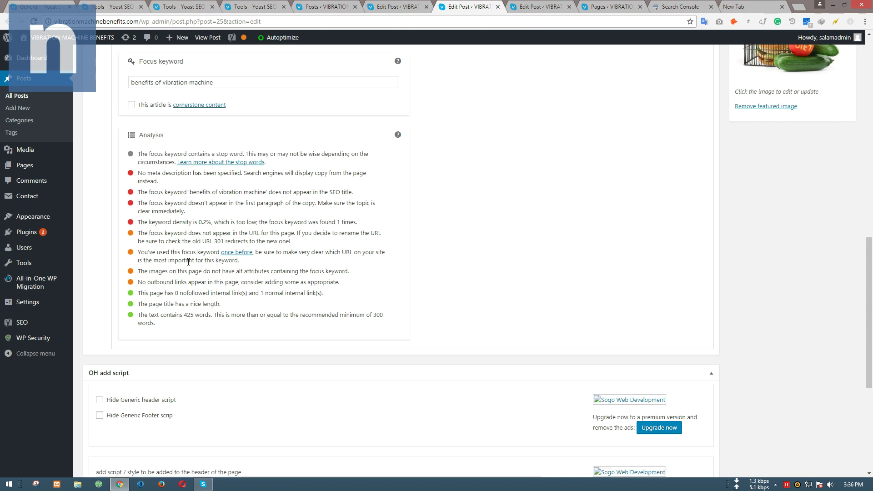
left_click_drag(154, 222, 339, 221)
left_click(340, 222)
scroll(327, 269, "up", 2)
scroll(318, 288, "up", 8)
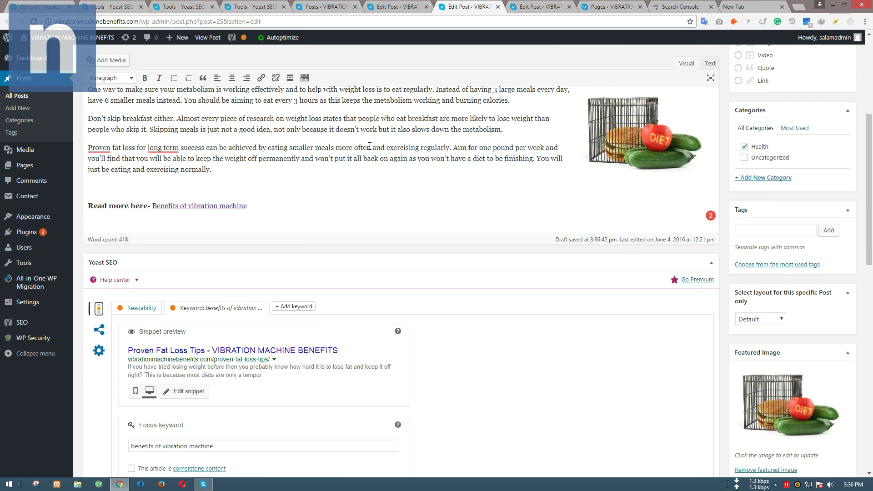
scroll(278, 206, "up", 3)
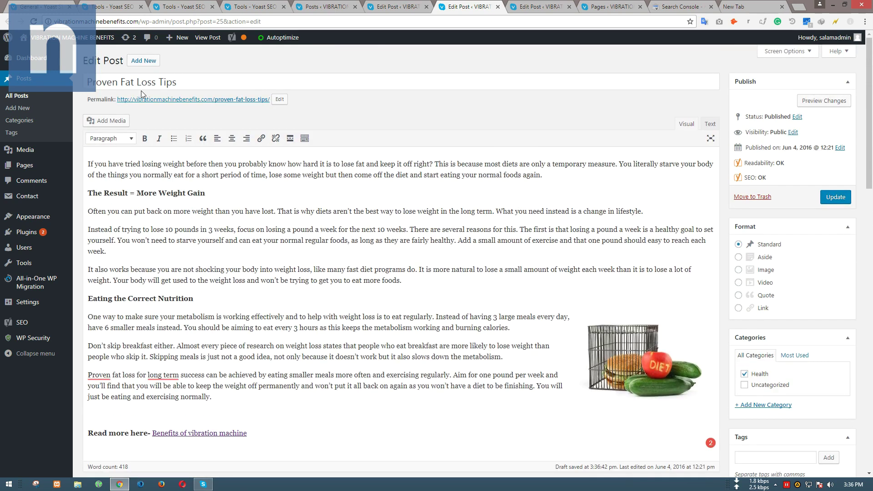
Compare the post title with the linked text "Benefits of vibration machine" at the end of the post.
left_click(209, 82)
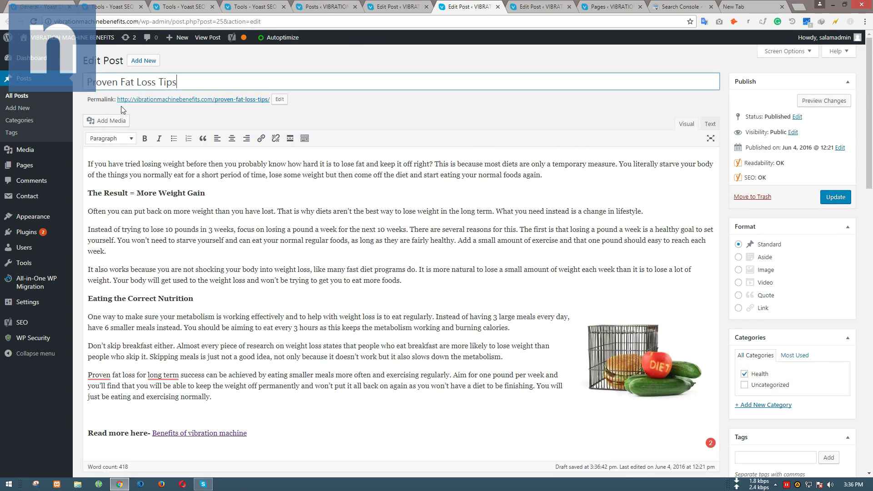
left_click(272, 281)
scroll(272, 281, "down", 4)
left_click(248, 249)
scroll(248, 249, "up", 4)
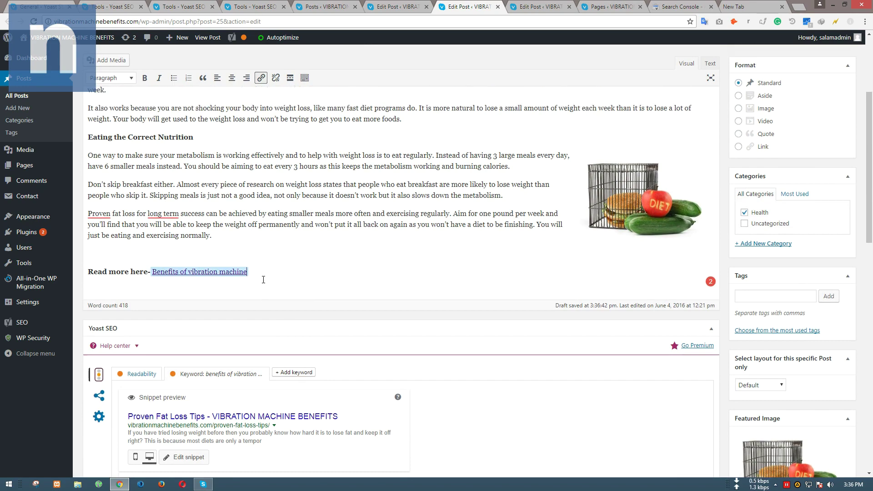
left_click(233, 240)
left_click(195, 79)
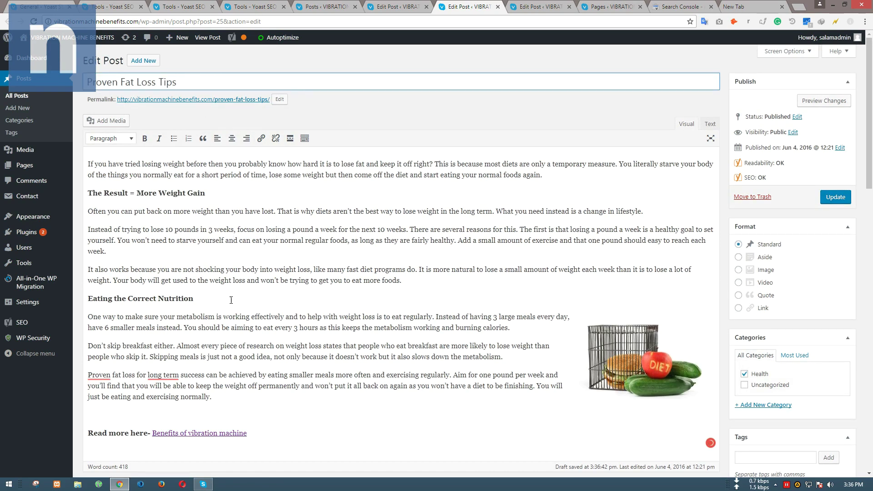
Copy the focus keyword "benefits of vibration machine" and add it as a tag to the "Proven Fat Loss Tips" post.
scroll(231, 300, "down", 5)
scroll(58, 167, "up", 5)
left_click(261, 205)
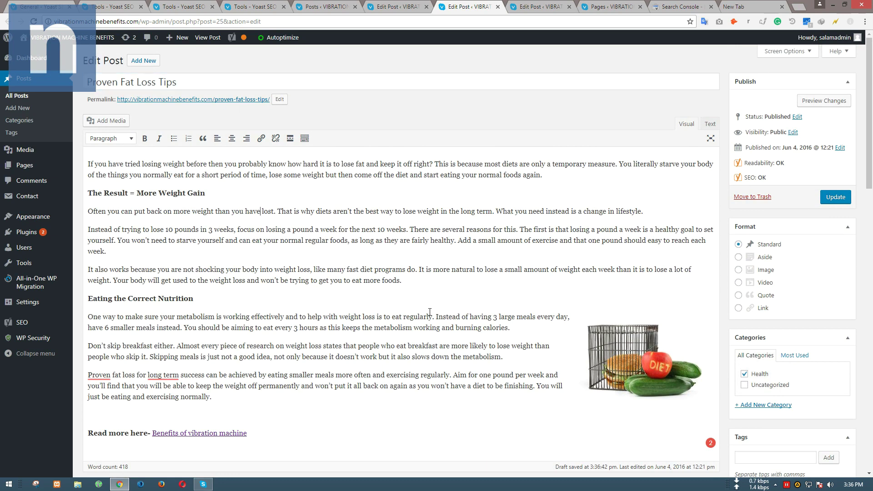
scroll(425, 333, "down", 1)
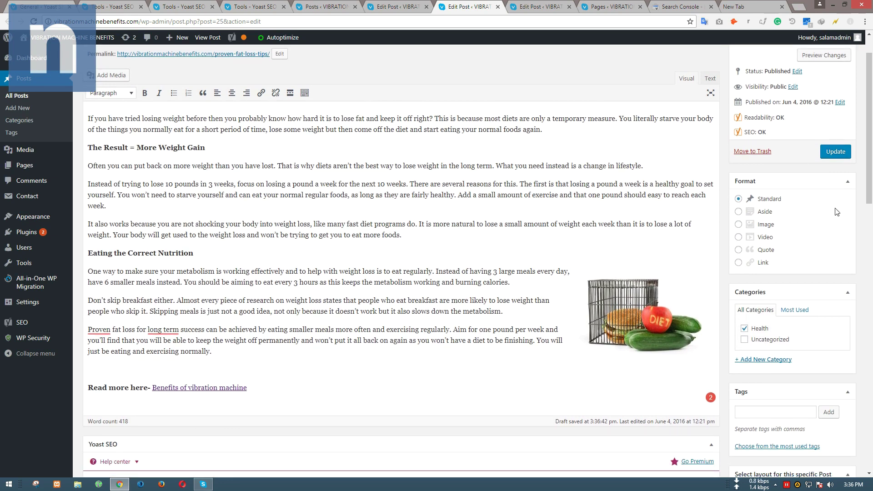
scroll(838, 154, "down", 2)
left_click(769, 322)
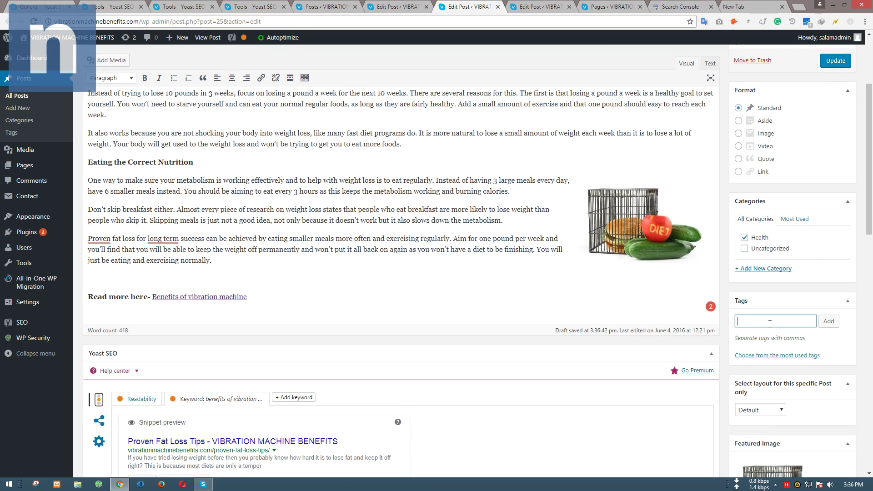
scroll(546, 337, "down", 4)
left_click_drag(227, 355, 131, 354)
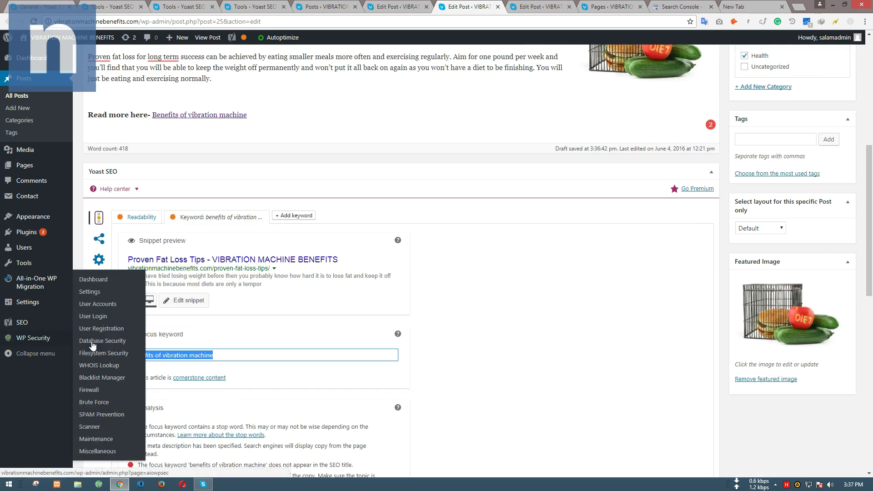
key("ctrl+c")
left_click(773, 139)
key("ctrl+v")
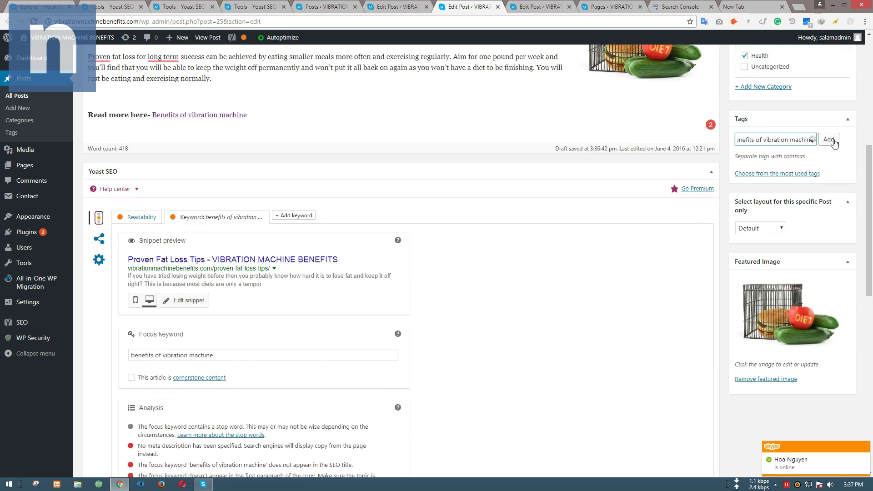
left_click(831, 140)
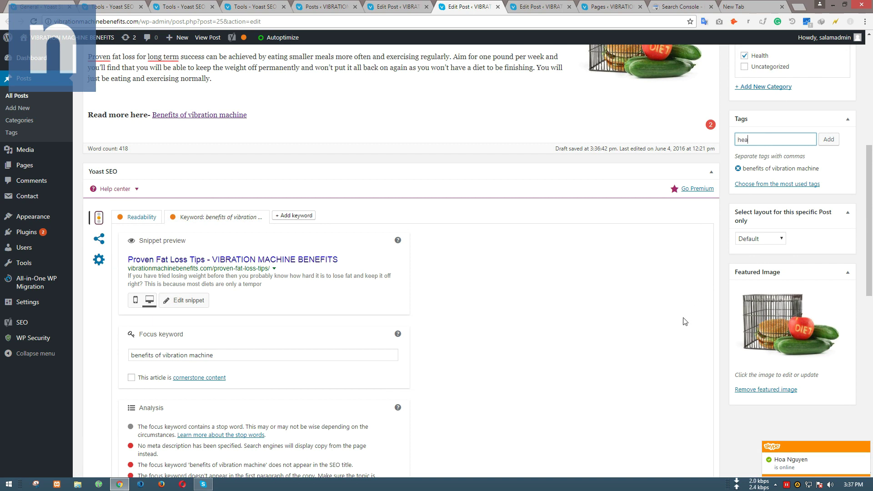
Add the tag "health" to the post and update it.
type("health")
key("Return")
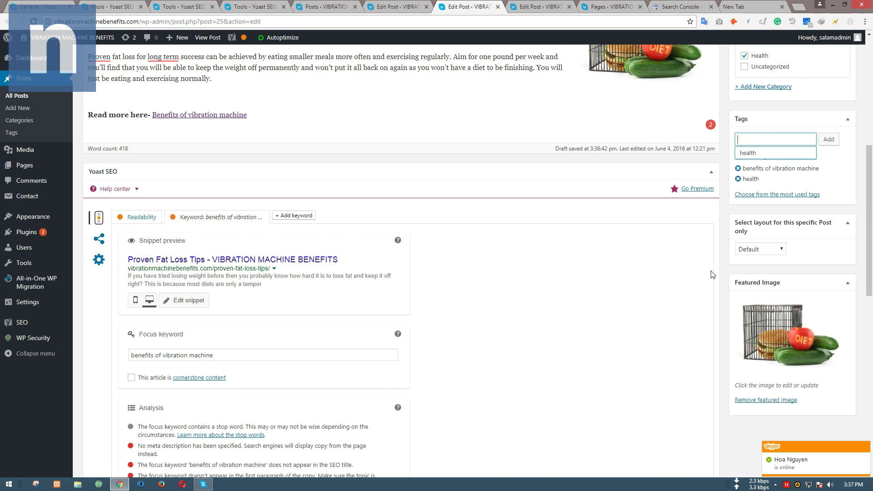
left_click(771, 151)
left_click(837, 140)
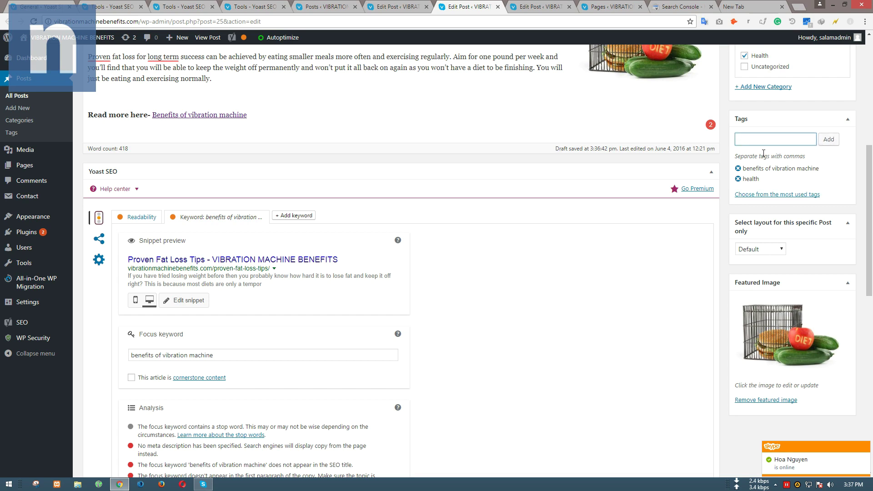
scroll(764, 153, "up", 7)
left_click(844, 201)
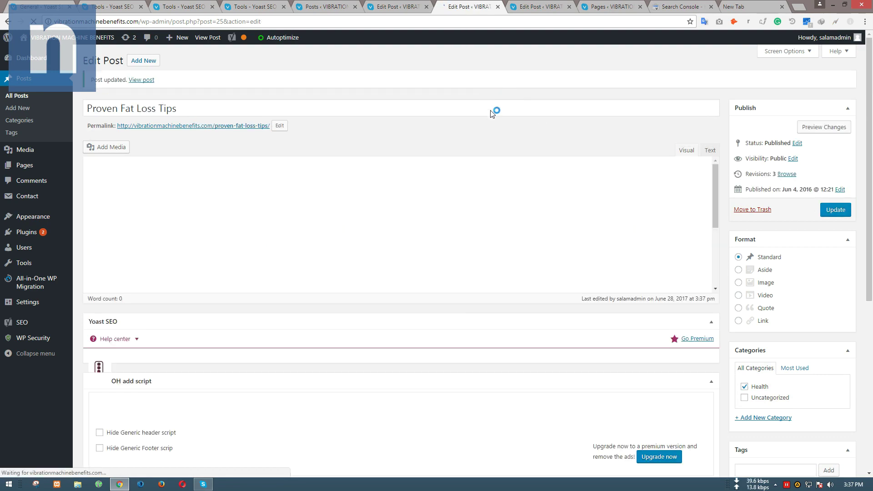
scroll(565, 200, "down", 5)
scroll(564, 200, "down", 4)
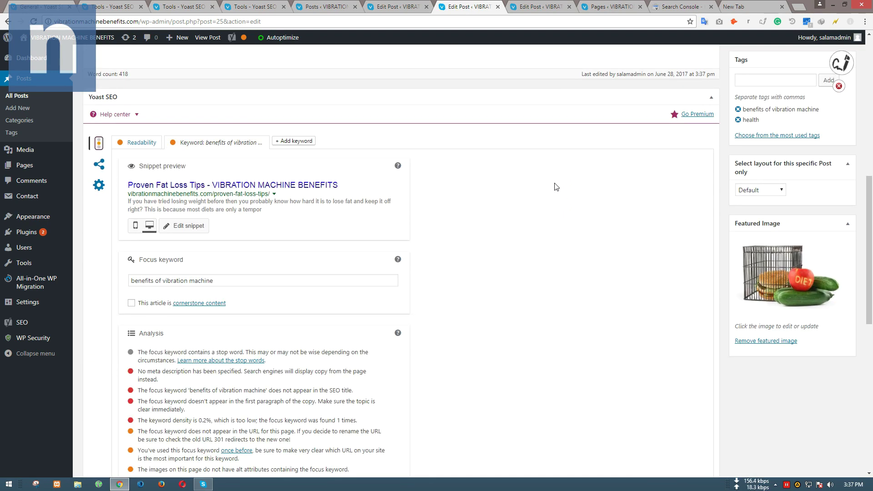
Switch to the "Burning Fat with HIIT" post and set its focus keyword to "benefits of vibration machine".
left_click(498, 7)
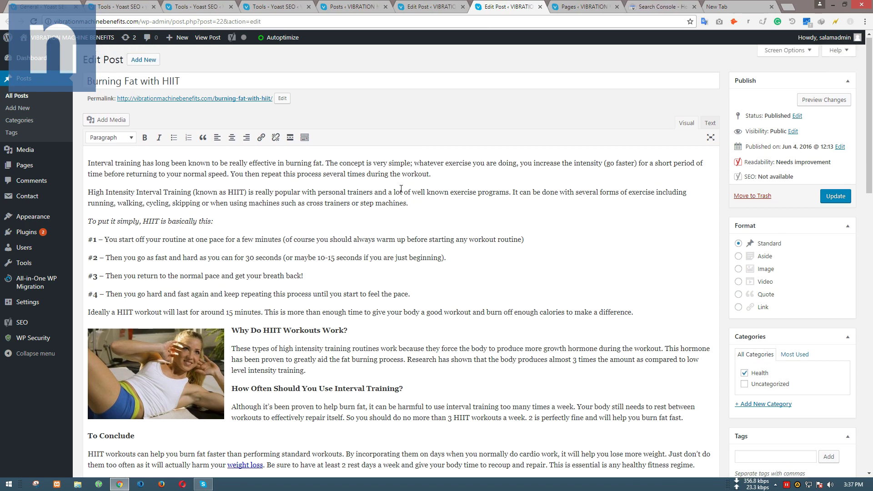
scroll(240, 216, "down", 10)
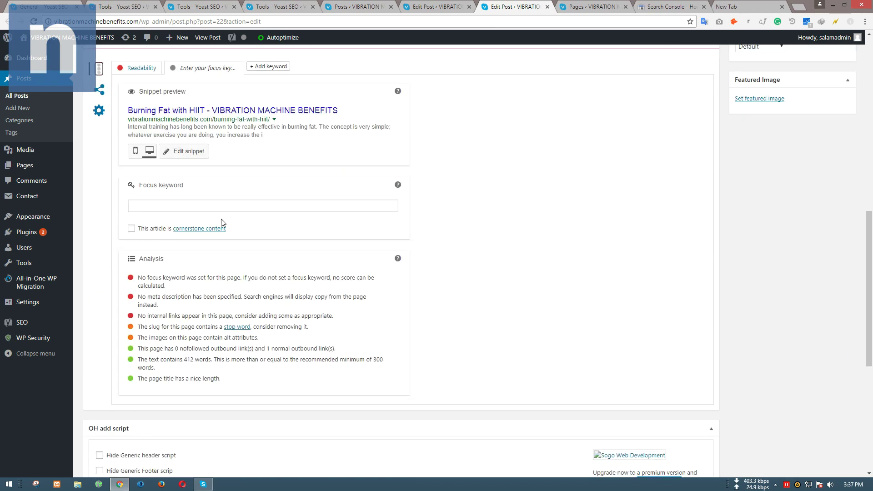
left_click(195, 205)
type("benefits of vibration machine")
scroll(285, 208, "up", 6)
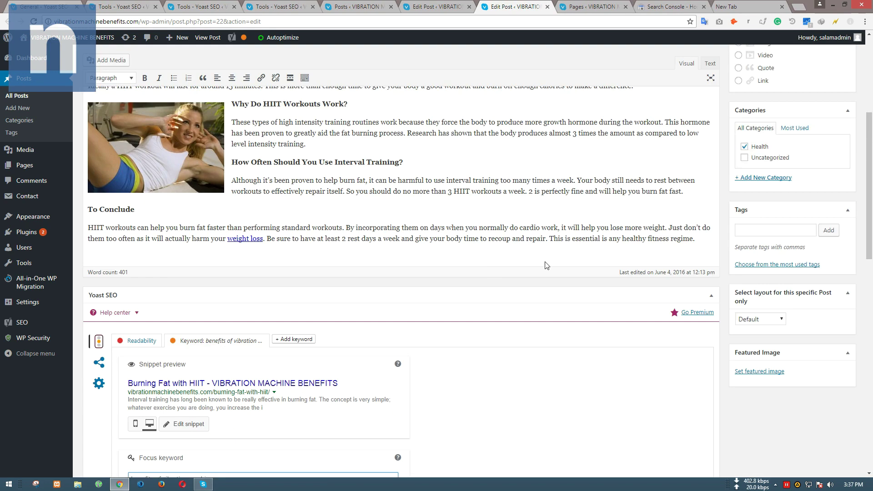
Add the tags "benefits of vibration machine" and "health" to the HIIT post.
left_click(790, 230)
type("benefits of vibration machine")
key("Return")
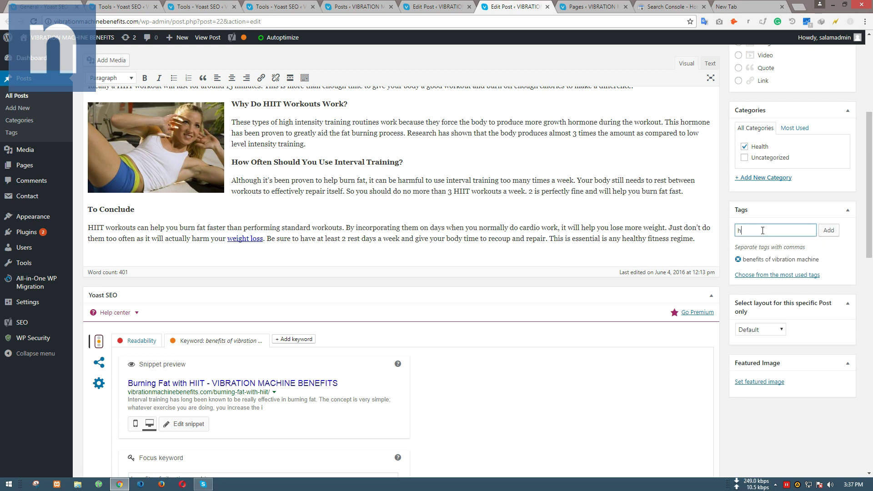
type("hea")
left_click(752, 244)
left_click(828, 230)
Choose fat3.jpg from the media library for the featured image and extend its title with the copied site name to "fat3 -VIBRATION MACHINE BENEFITS".
left_click(758, 392)
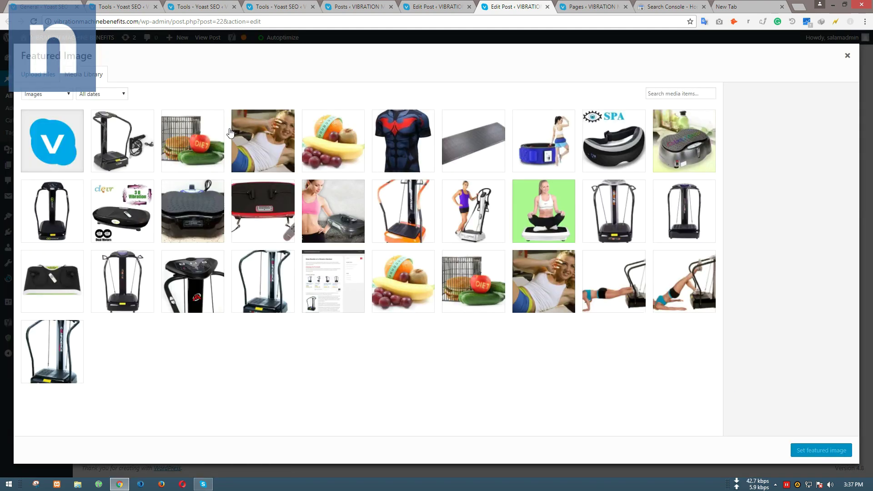
left_click(231, 132)
left_click(807, 190)
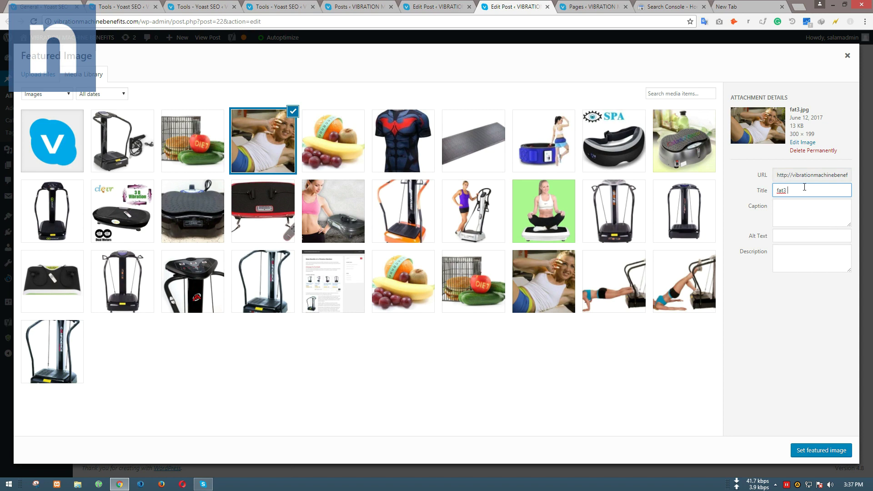
left_click(614, 4)
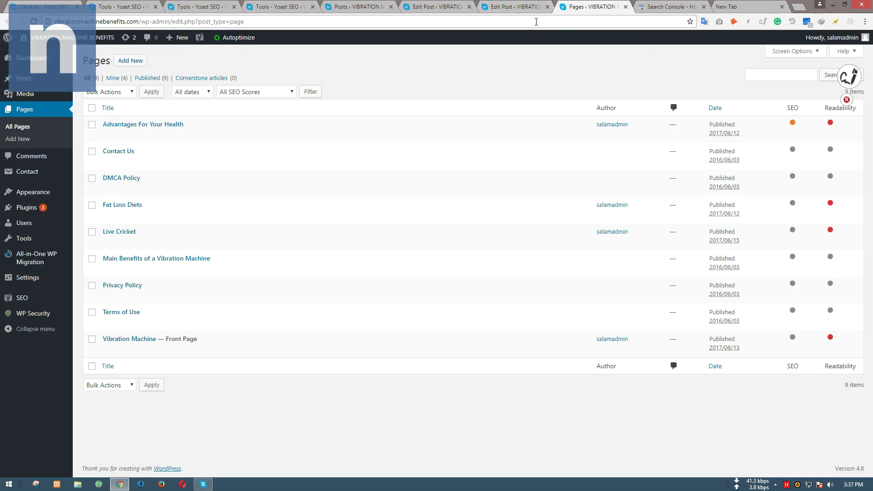
left_click(690, 21)
left_click_drag(603, 54, 685, 53)
left_click(597, 87)
key("ctrl+shift+Tab")
type("VIBRATION MACHINE BENEFITS")
Copy the image title into the caption, alt text and description, and set fat3.jpg as the HIIT post's featured image.
key("ctrl+a")
key("ctrl+c")
left_click(792, 206)
key("ctrl+v")
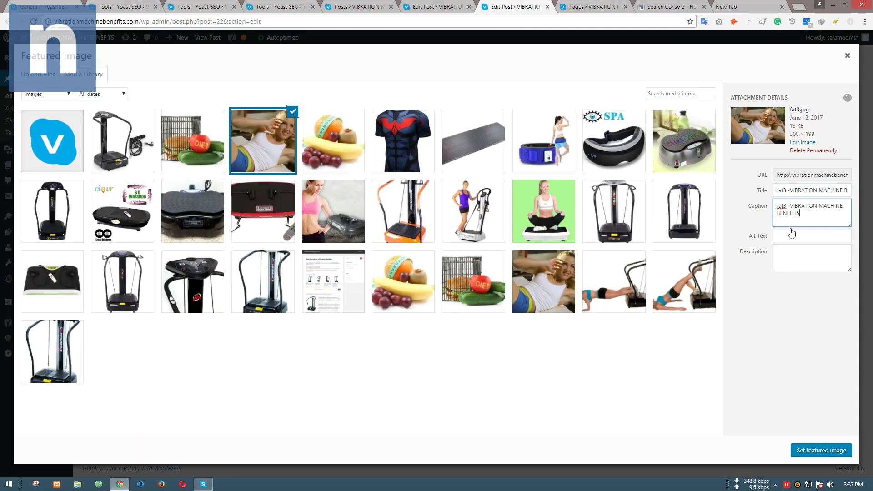
left_click(791, 236)
key("ctrl+v")
left_click(792, 257)
key("ctrl+v")
left_click(819, 451)
Switch to the "Do Ketosis Fat Loss Diets Work?" post, copy its closing "Read more here" line and update that post.
scroll(294, 265, "up", 10)
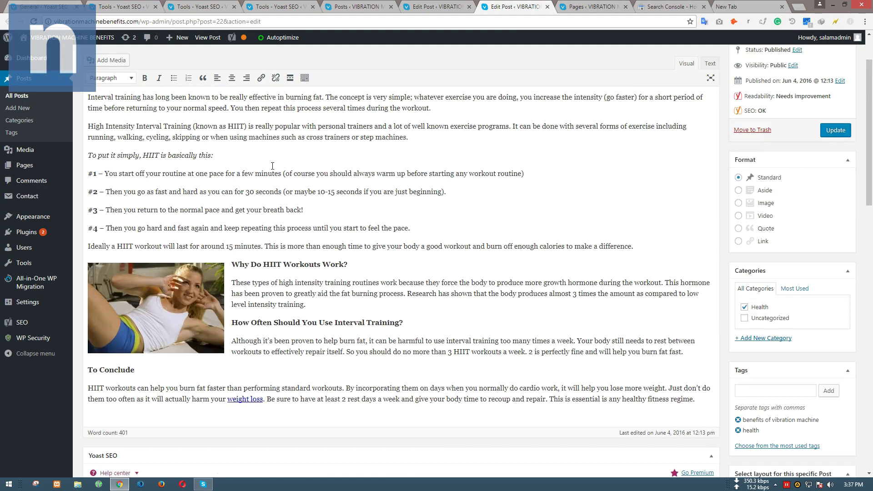
scroll(295, 265, "down", 5)
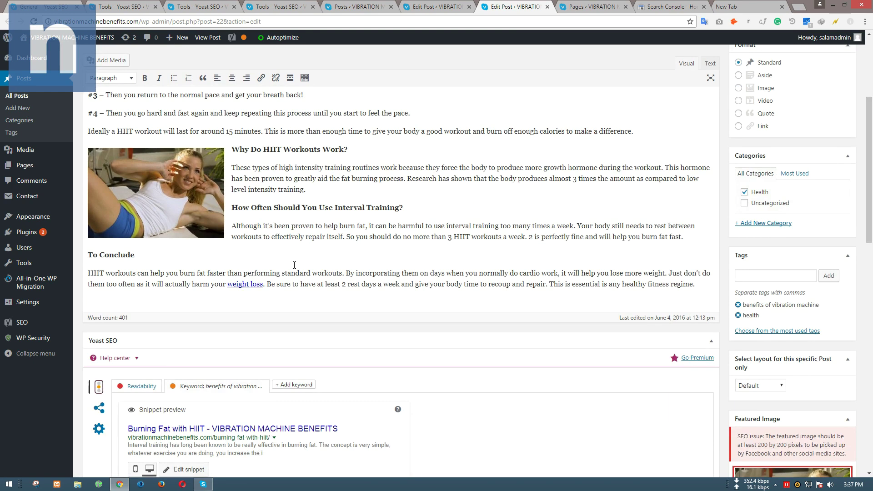
left_click(424, 4)
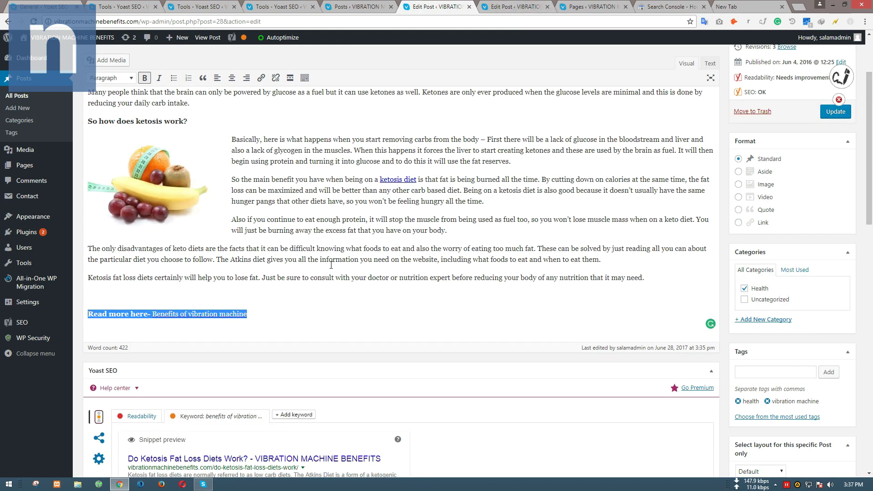
scroll(341, 268, "up", 3)
left_click(834, 213)
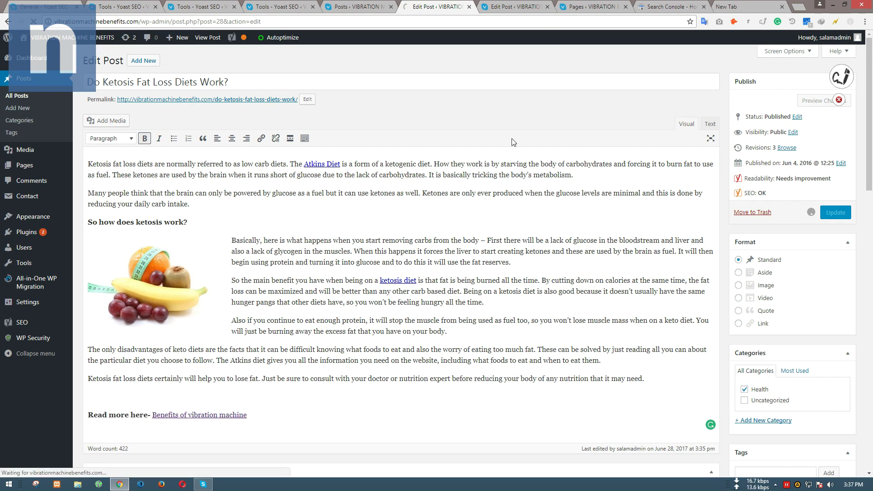
Return to the HIIT post and add the linked line "Read more here- Benefits of vibration machine" below its last paragraph.
left_click(501, 6)
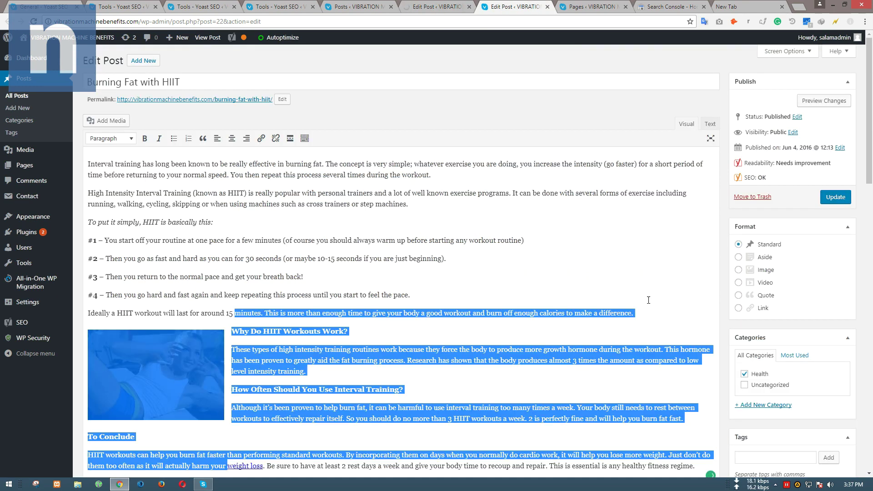
scroll(524, 321, "down", 5)
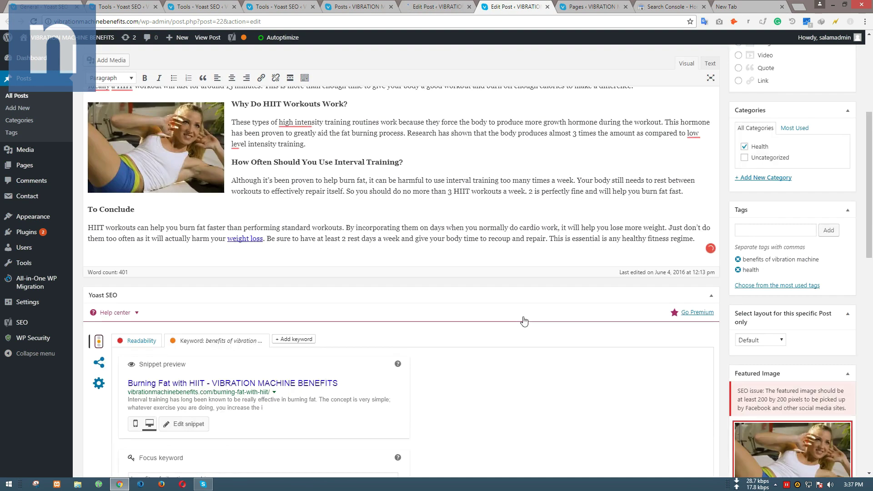
left_click(700, 238)
key("Return")
key("Return")
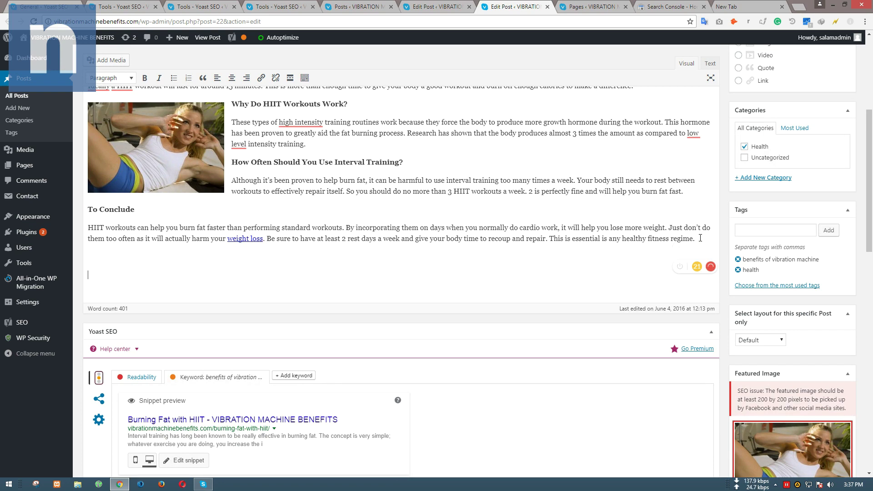
type("Read more here- Benefits of vibration machine")
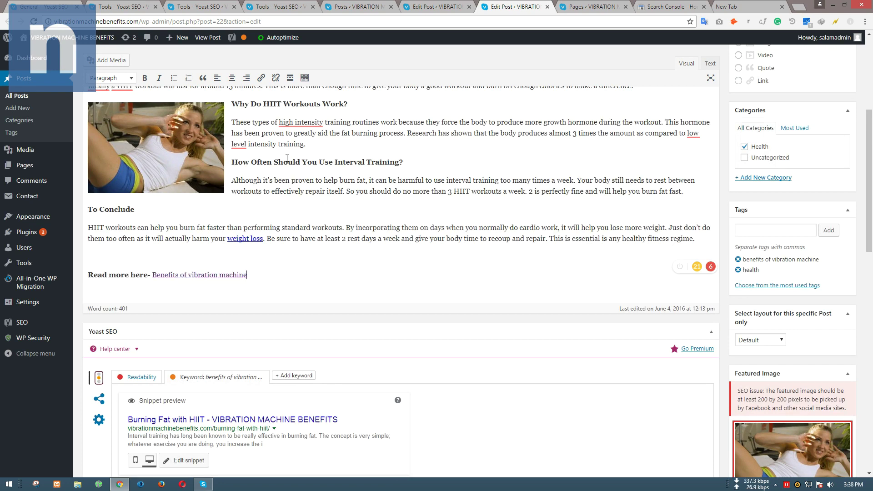
Check the grammar suggestions for "high intensity" and "low level" in the section on why HIIT workouts work.
scroll(299, 121, "up", 2)
mouse_move(298, 214)
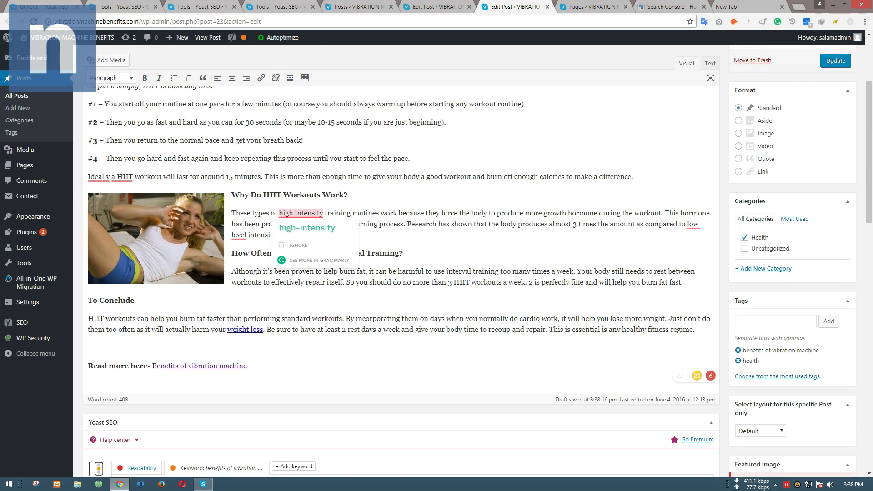
mouse_move(236, 234)
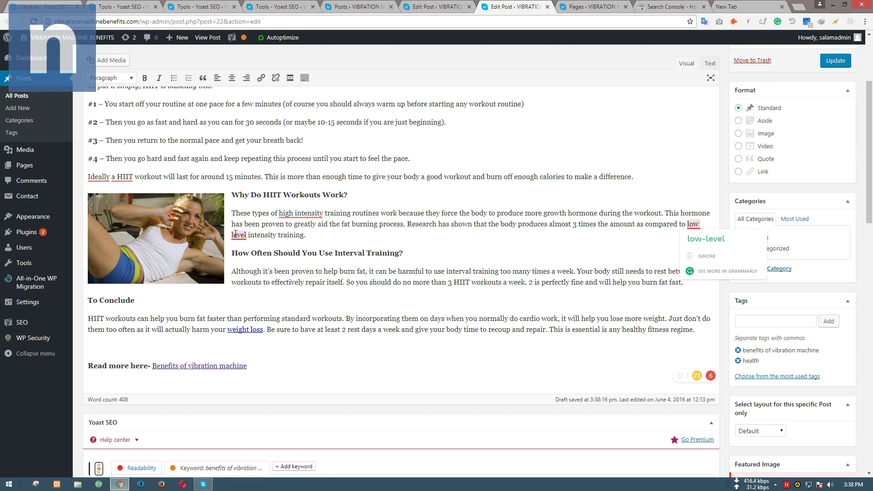
Examine the HIIT post's Yoast readability and focus keyword analyses.
scroll(444, 356, "down", 6)
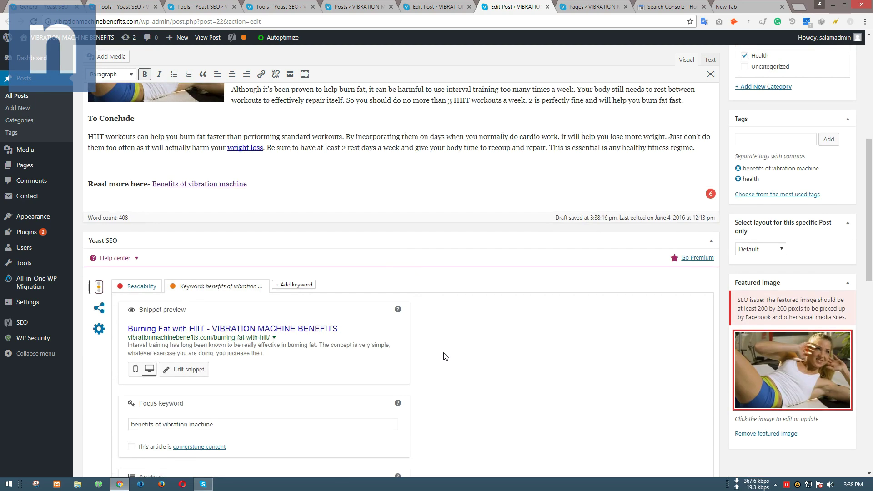
left_click(187, 332)
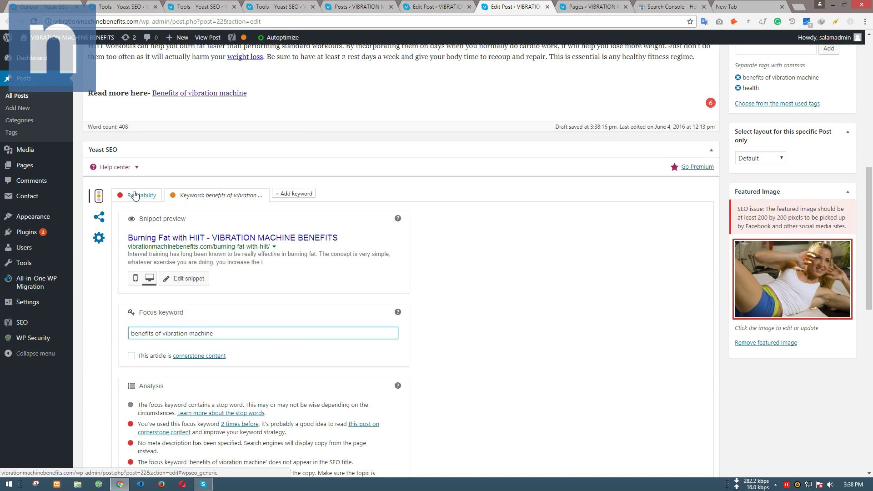
left_click(192, 199)
left_click(132, 197)
left_click(177, 198)
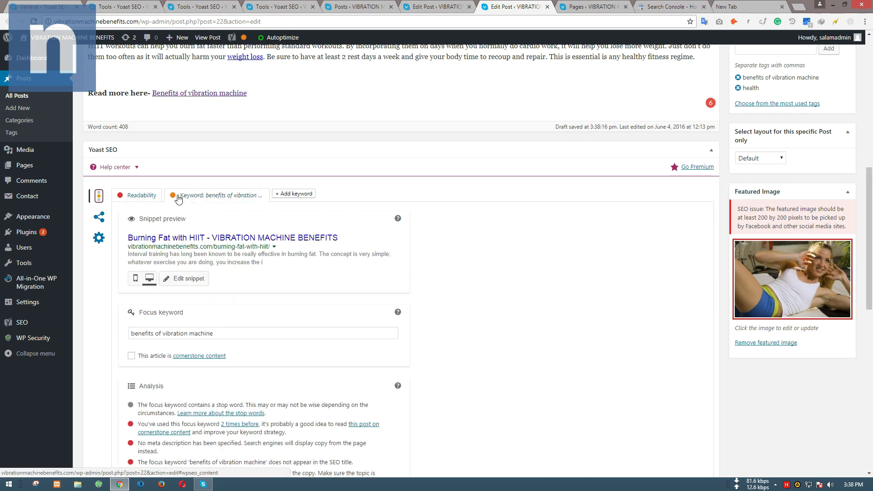
scroll(230, 287, "down", 1)
scroll(214, 285, "down", 1)
scroll(199, 284, "up", 3)
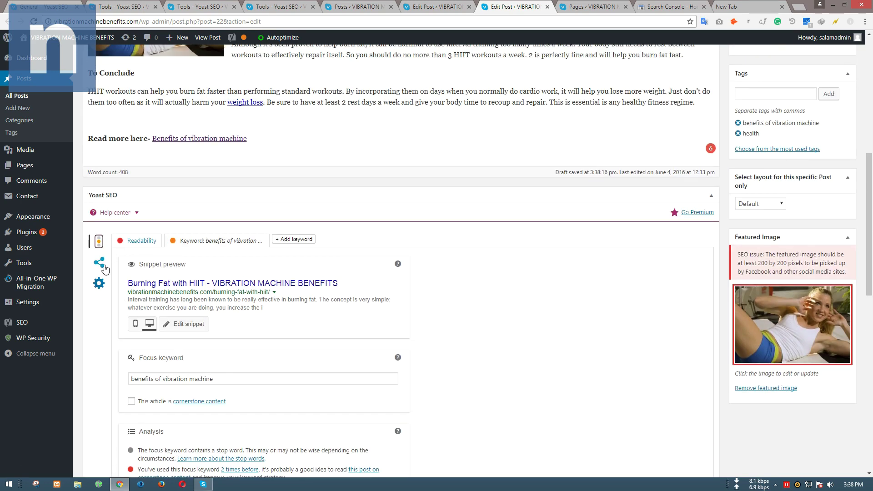
Look over the Facebook title, description and image options in Yoast's social settings, and return to the keyword analysis and the post's beginning.
left_click(100, 263)
scroll(176, 272, "down", 2)
left_click(177, 187)
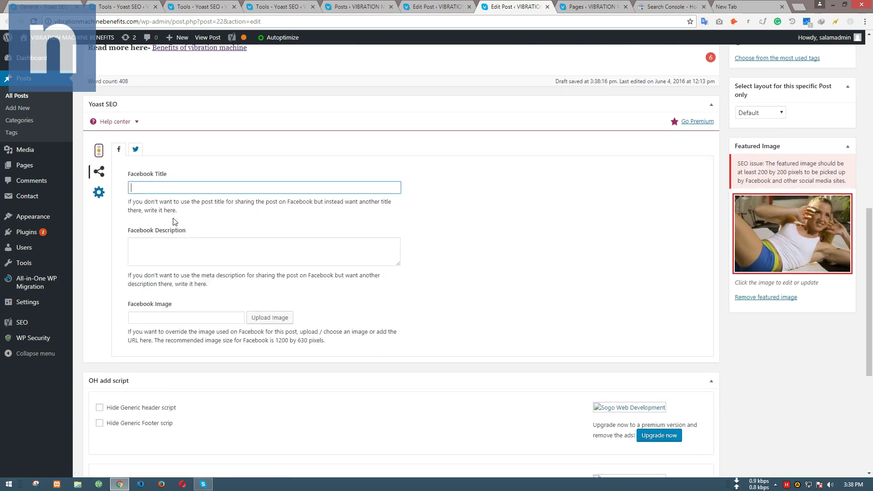
left_click(172, 250)
left_click(185, 317)
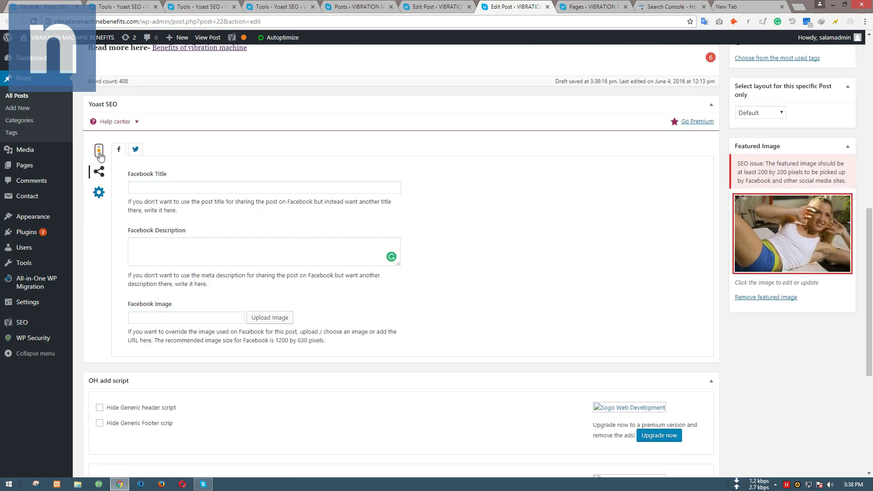
left_click(99, 152)
scroll(326, 317, "up", 2)
scroll(325, 317, "up", 10)
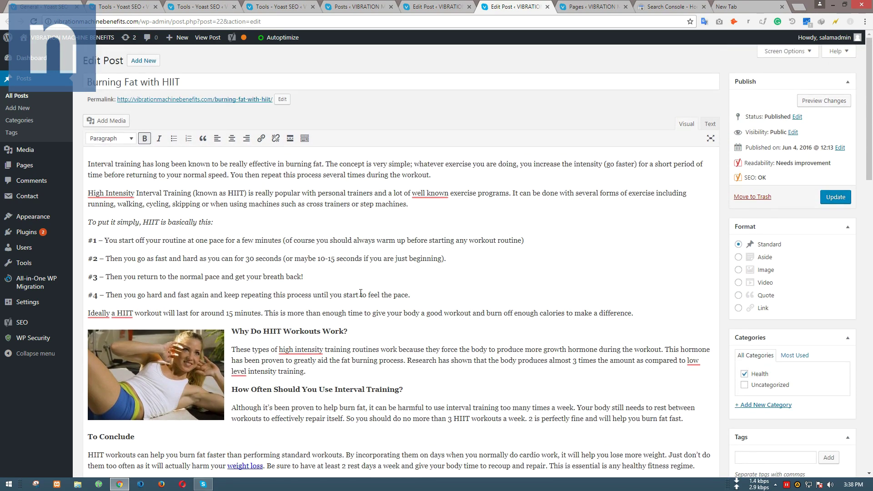
Check the HIIT post's tags and the SEO issue about the featured image's minimum size.
scroll(731, 317, "down", 5)
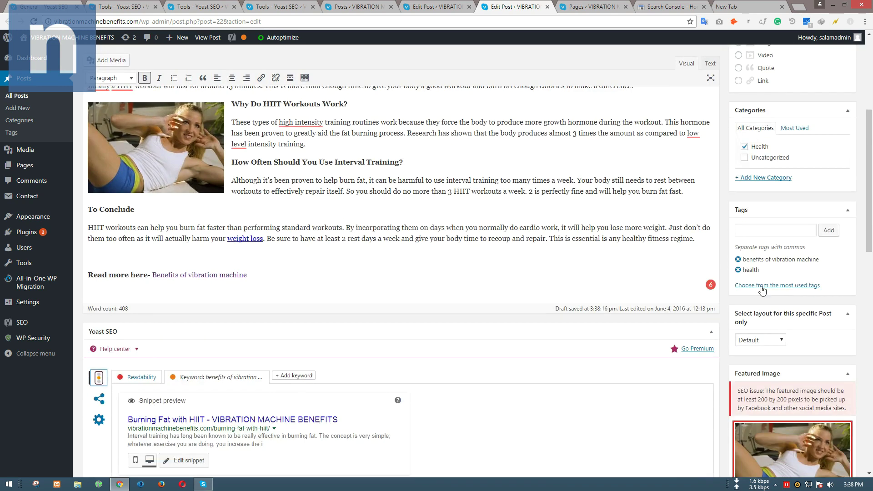
scroll(777, 409, "down", 2)
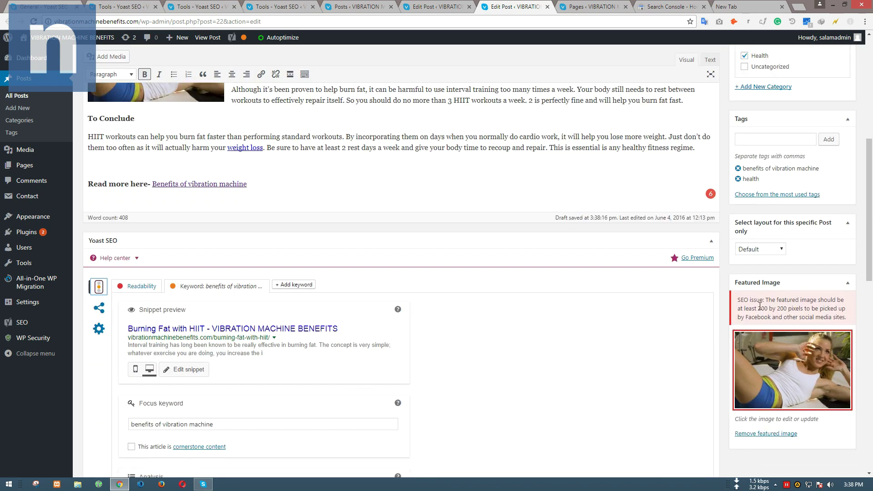
left_click_drag(762, 309, 784, 309)
left_click(797, 309)
scroll(784, 377, "up", 7)
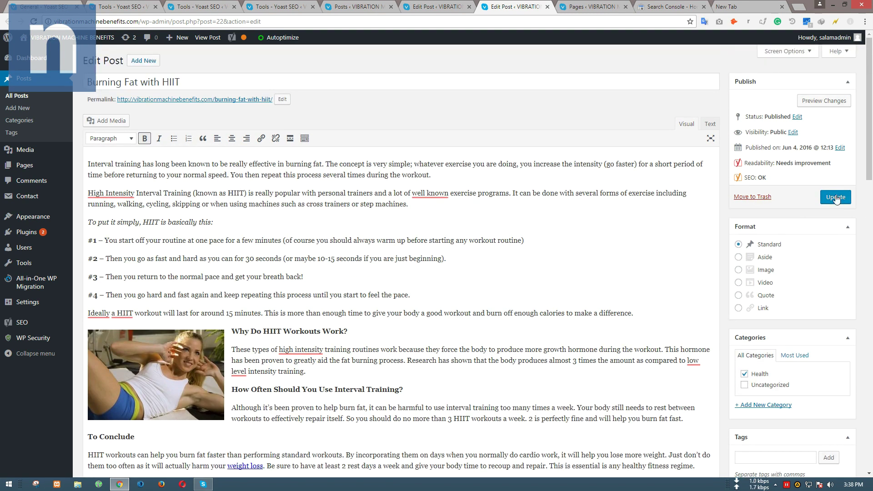
Update the published HIIT post and dismiss the floating overlay beside the publishing options.
left_click(600, 5)
left_click(516, 5)
left_click(837, 197)
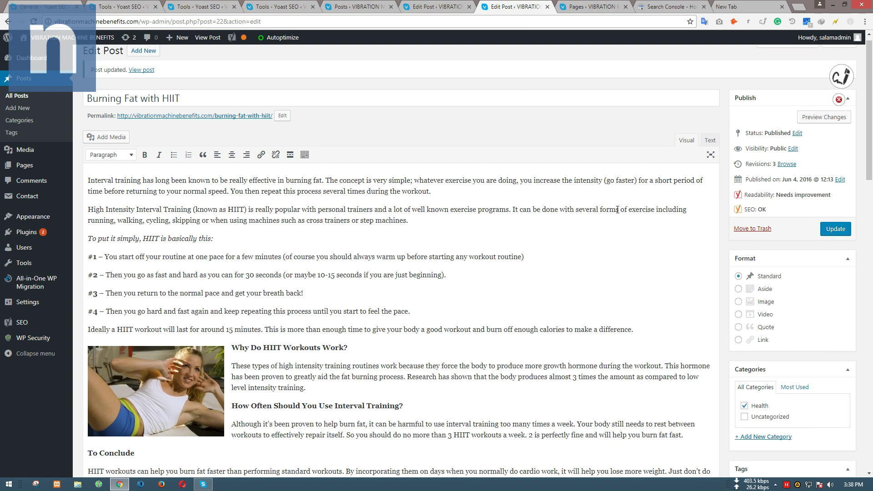
left_click(840, 100)
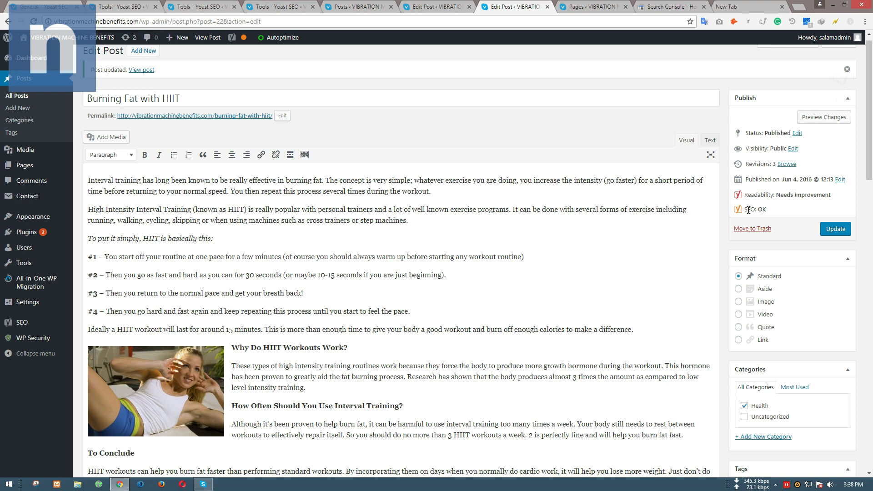
Review the updated HIIT post's SEO rating, content and Yoast focus keyword analysis.
double_click(761, 209)
mouse_move(245, 42)
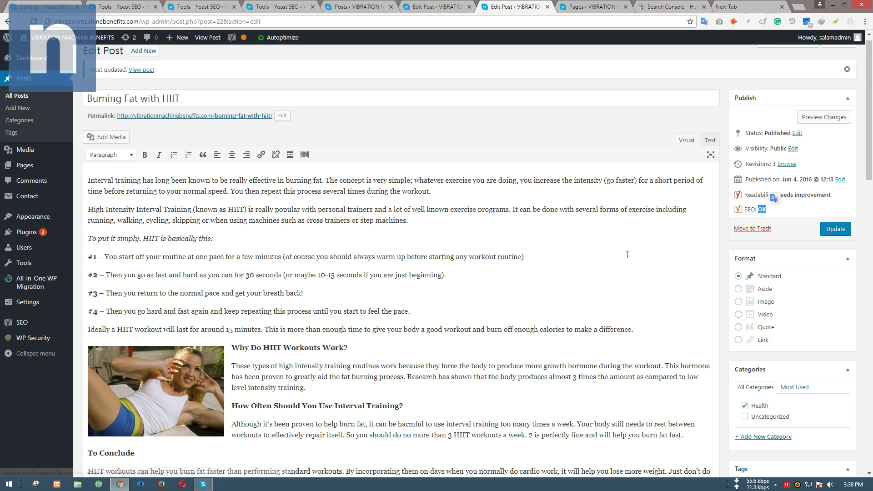
left_click(664, 250)
scroll(439, 269, "down", 10)
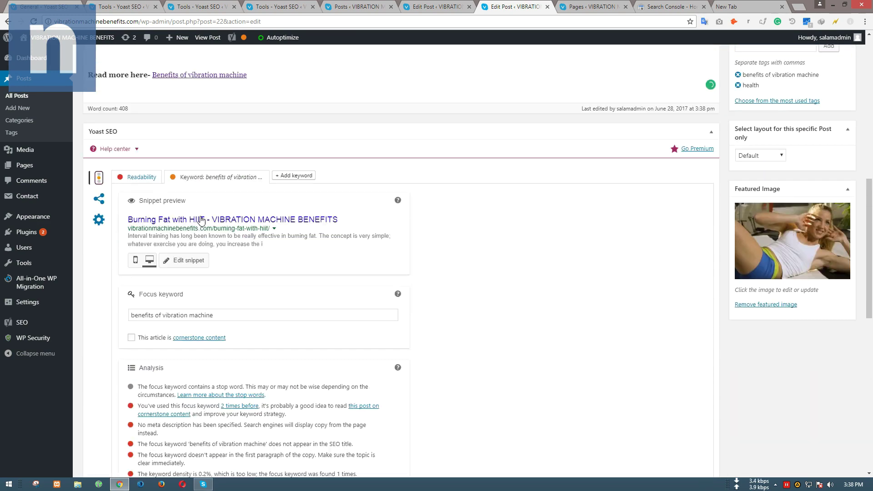
scroll(335, 203, "up", 7)
scroll(351, 229, "up", 3)
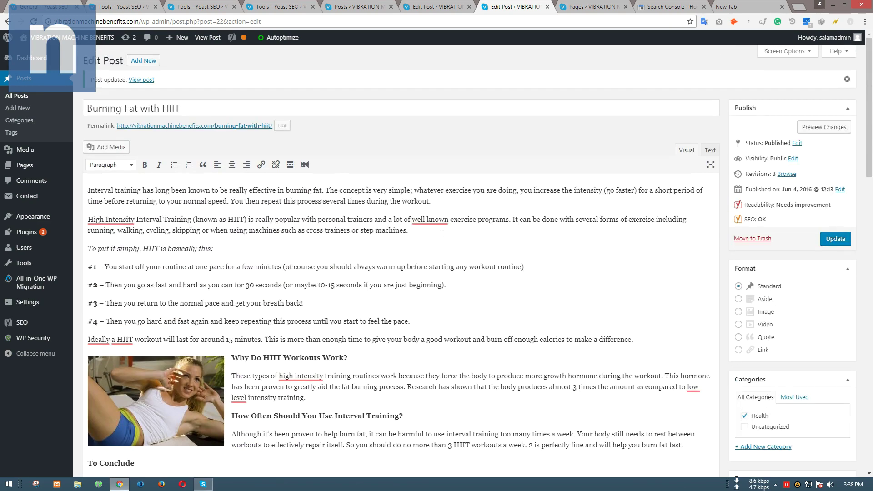
scroll(392, 279, "down", 8)
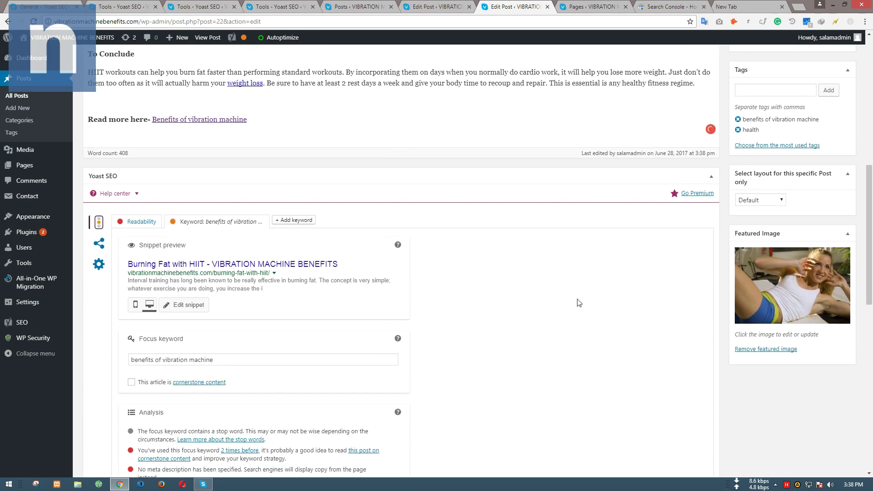
scroll(577, 302, "up", 4)
scroll(487, 212, "up", 5)
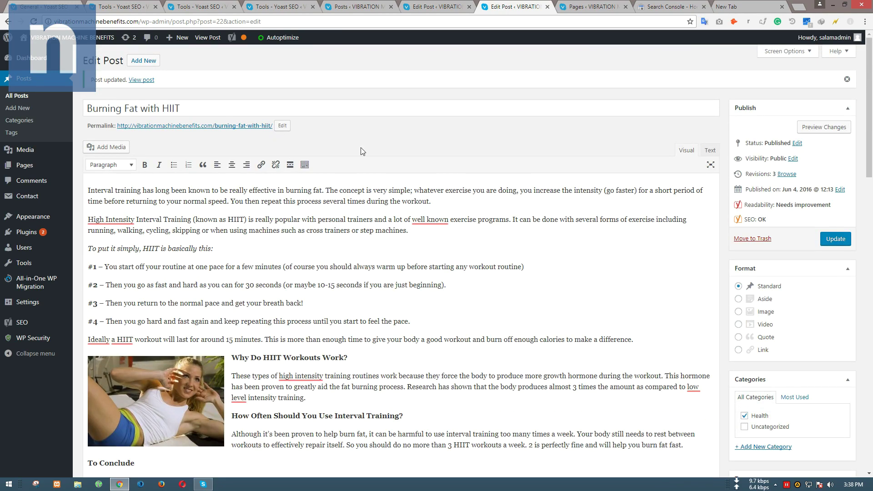
Glance over the ketosis post, and close both post editors and the old posts list, leaving the pages list open.
left_click(423, 7)
scroll(421, 299, "down", 6)
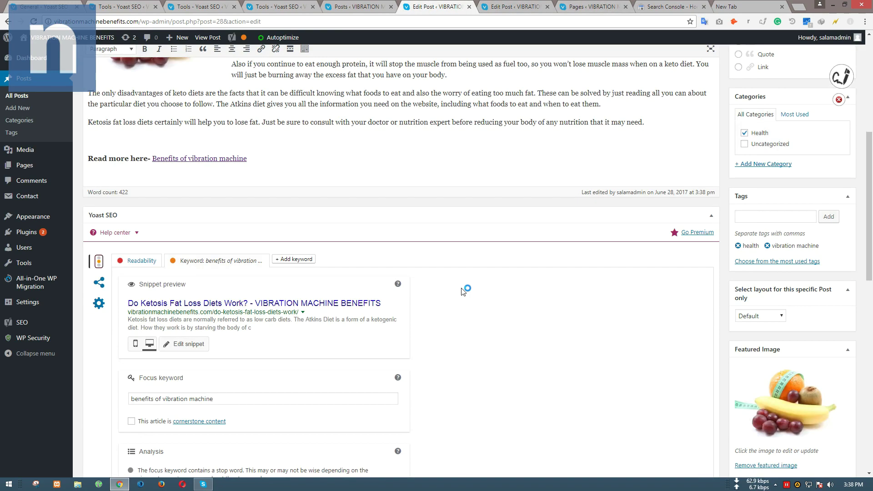
scroll(480, 248, "up", 6)
middle_click(435, 6)
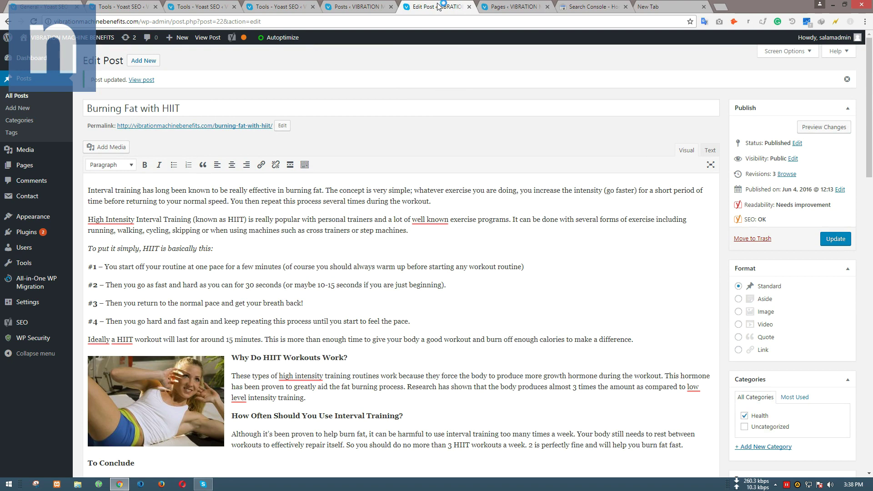
middle_click(438, 7)
left_click(405, 6)
left_click(482, 6)
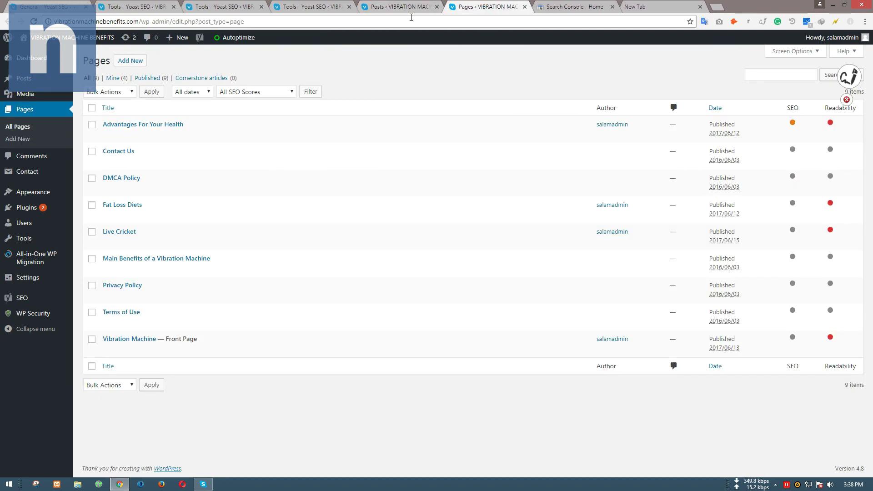
left_click(406, 6)
middle_click(394, 6)
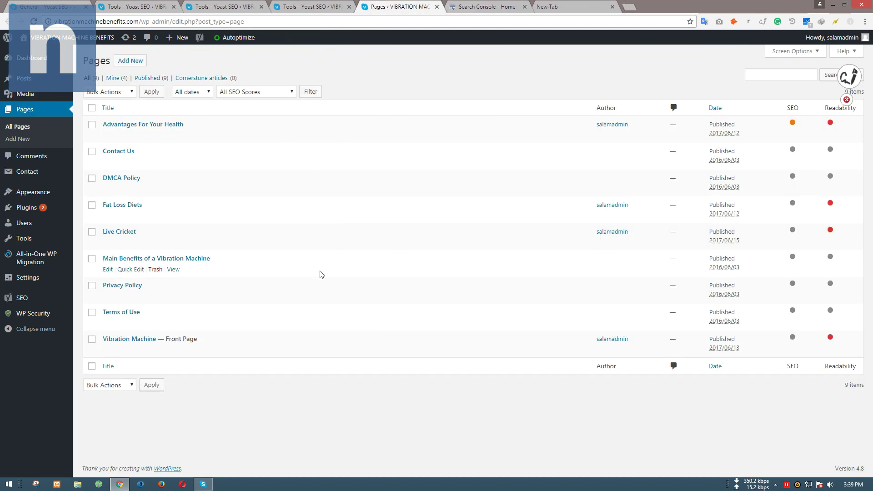
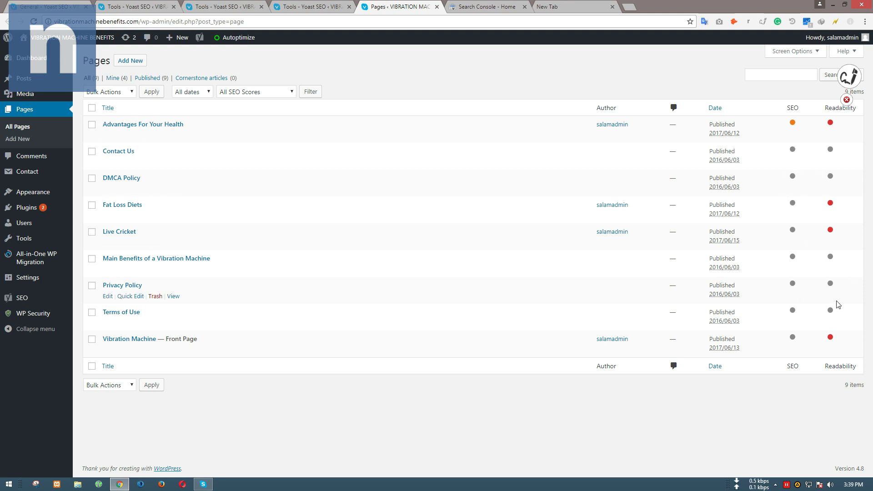
Open the list of all posts in a new browser tab and compare the posts' SEO and readability scores.
mouse_move(19, 83)
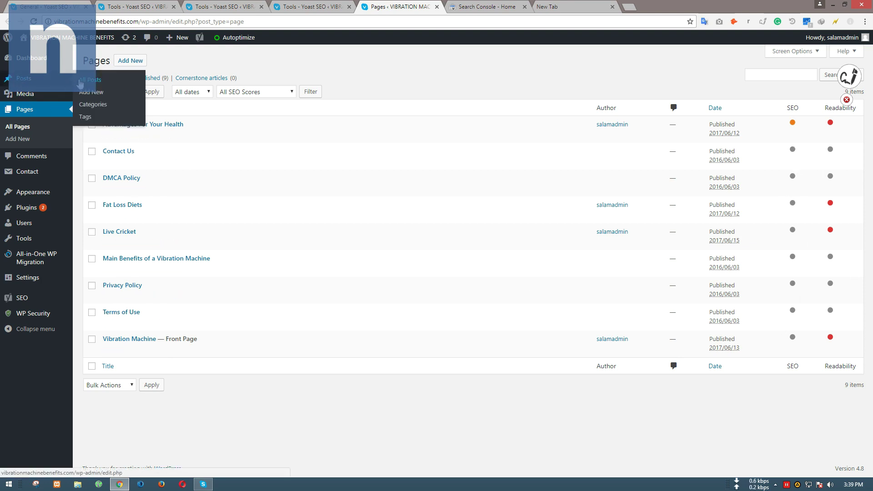
middle_click(80, 81)
left_click(499, 4)
left_click(402, 4)
left_click(496, 4)
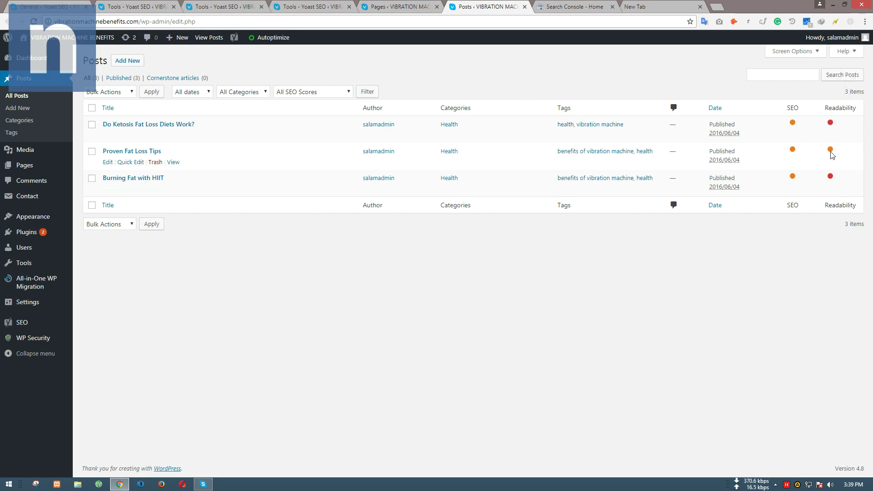
Open the Vibration Machine front page for editing in a new browser tab and close the posts list.
left_click(399, 7)
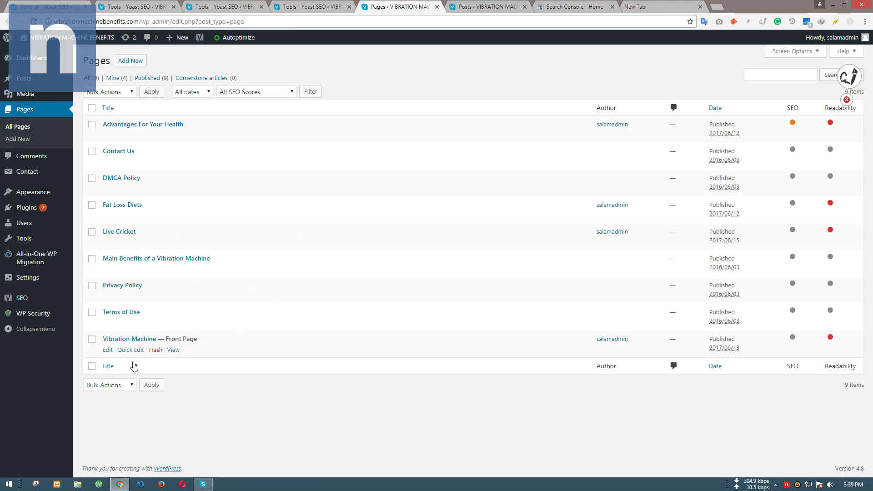
left_click(174, 341)
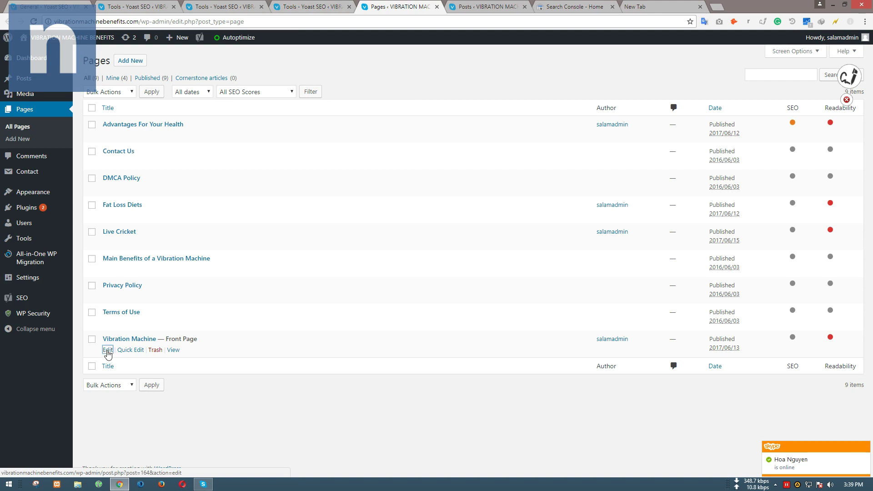
left_click(107, 353, "ctrl")
left_click(479, 7)
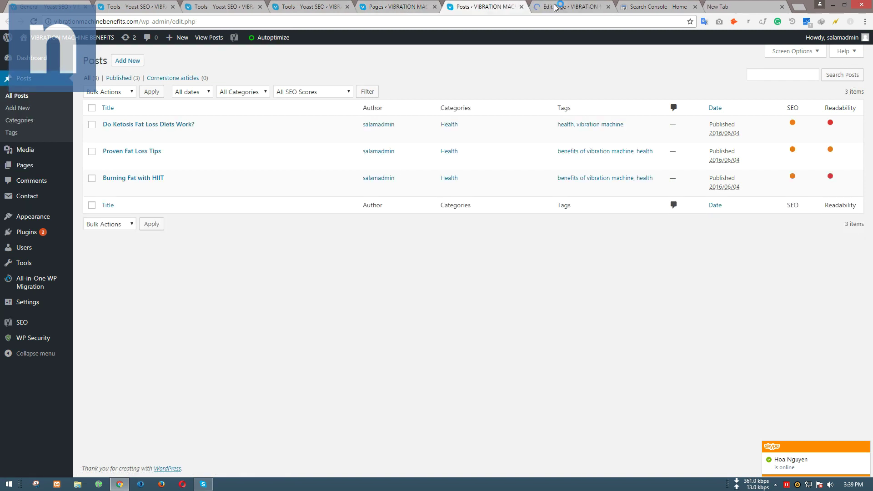
left_click(556, 7)
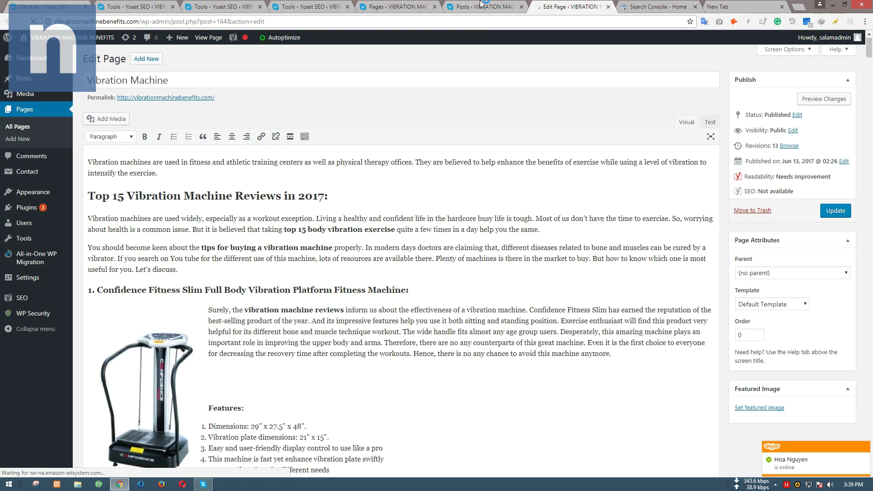
left_click(481, 6)
key("ctrl+w")
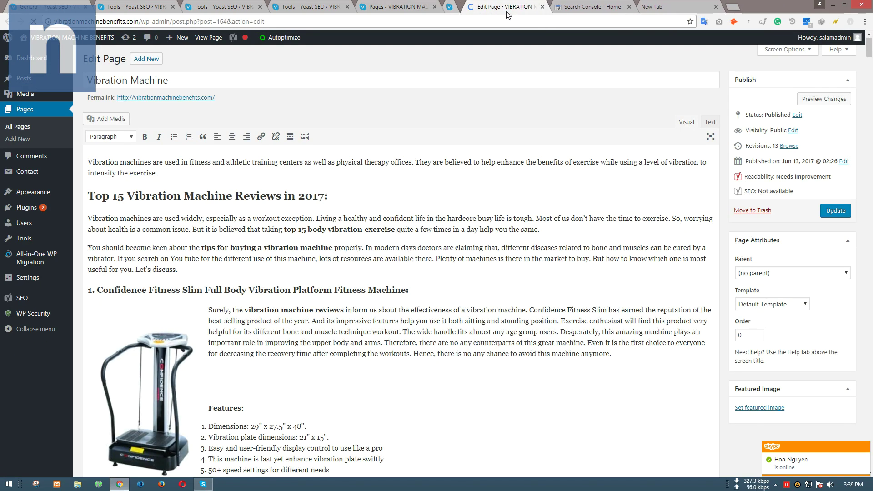
Skim the Vibration Machine page from the product reviews down to the section on popular vibration machine exercises.
scroll(405, 254, "down", 10)
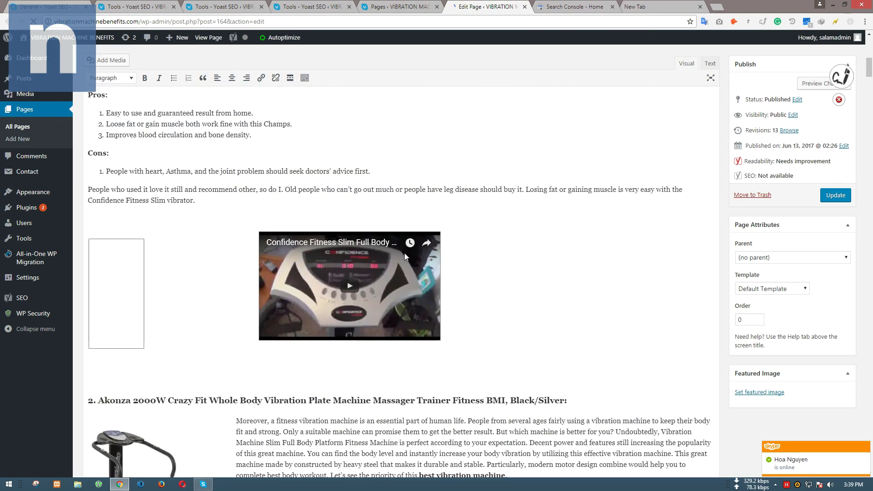
scroll(405, 253, "down", 20)
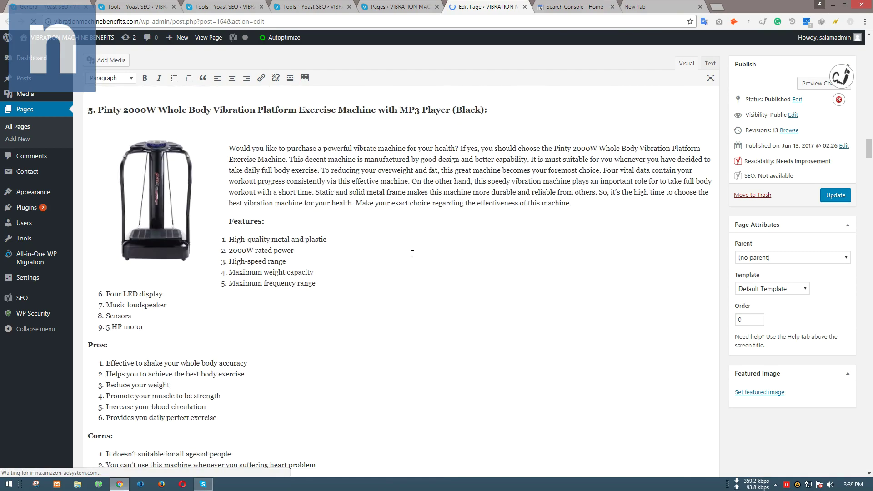
scroll(412, 253, "down", 20)
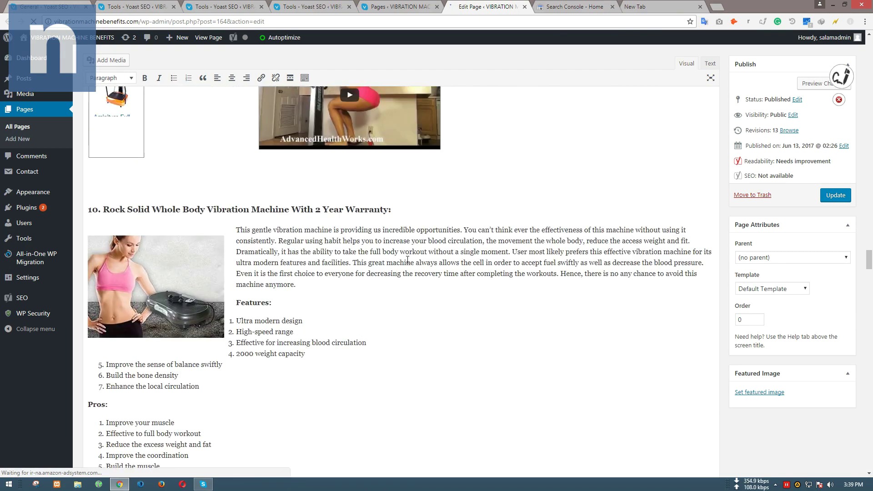
scroll(408, 260, "down", 20)
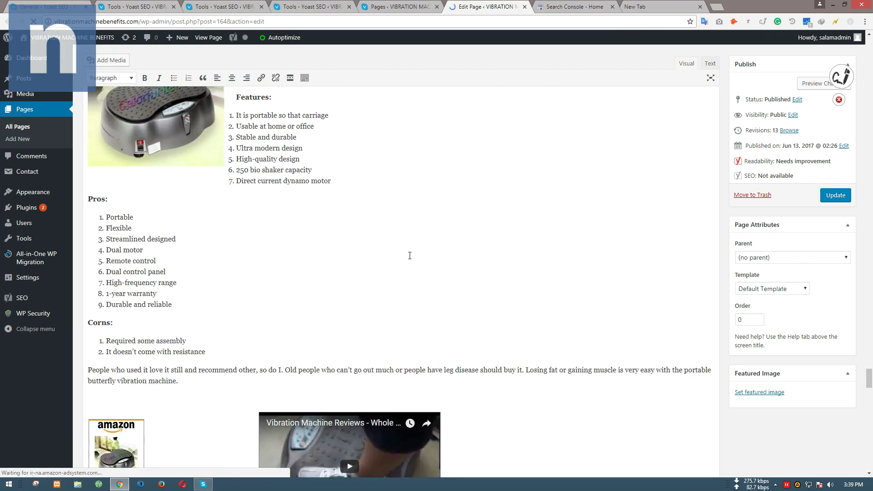
scroll(409, 255, "down", 15)
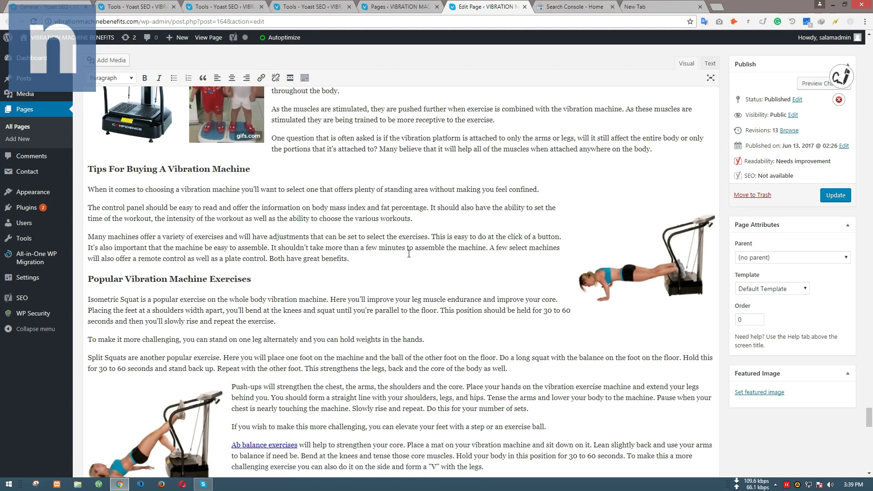
scroll(409, 254, "down", 10)
scroll(248, 282, "up", 8)
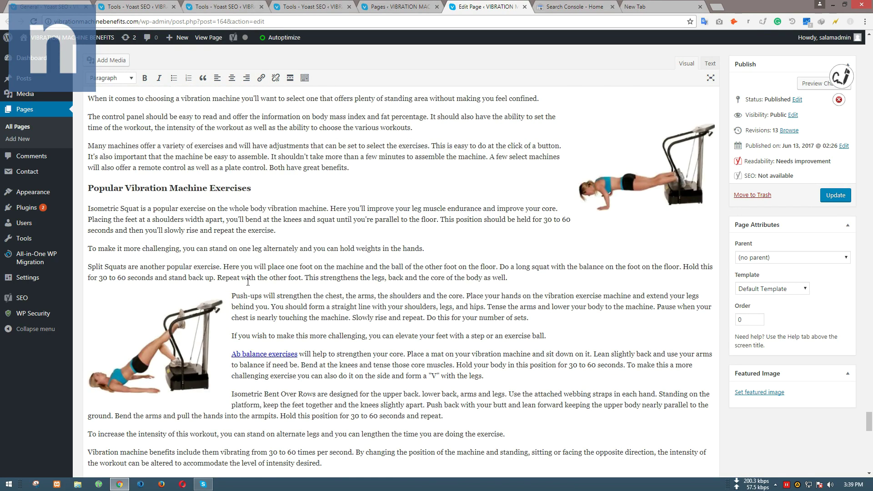
Inspect the alternative text and display settings of the image beside the push-ups paragraph, and close its details without changes.
left_click(216, 328)
left_click(176, 287)
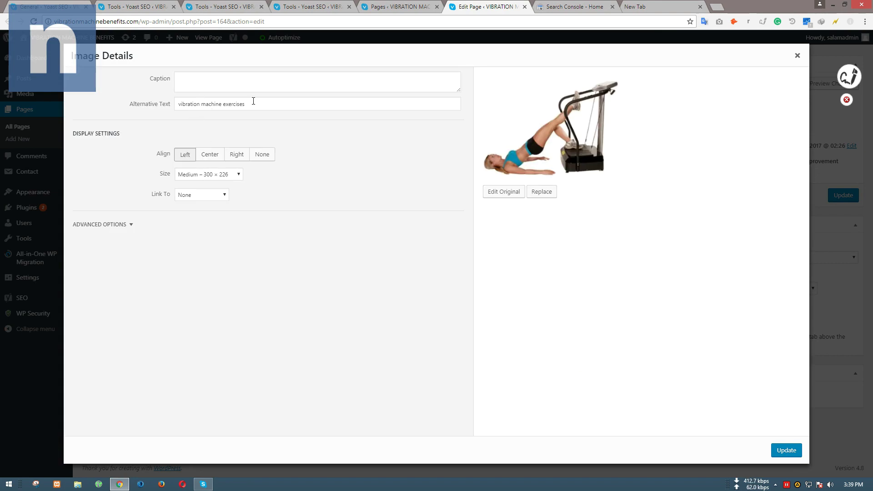
left_click(232, 90)
key("Tab")
key("Tab")
key("Tab")
key("Tab")
key("Tab")
key("Tab")
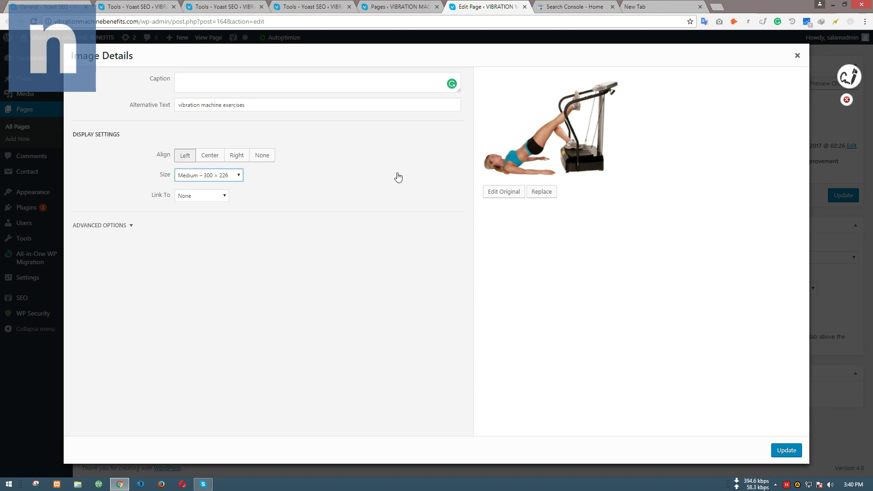
left_click(797, 56)
Inspect the alternative text of the push-up image beside the buying tips, and close its details without changes.
scroll(306, 267, "up", 5)
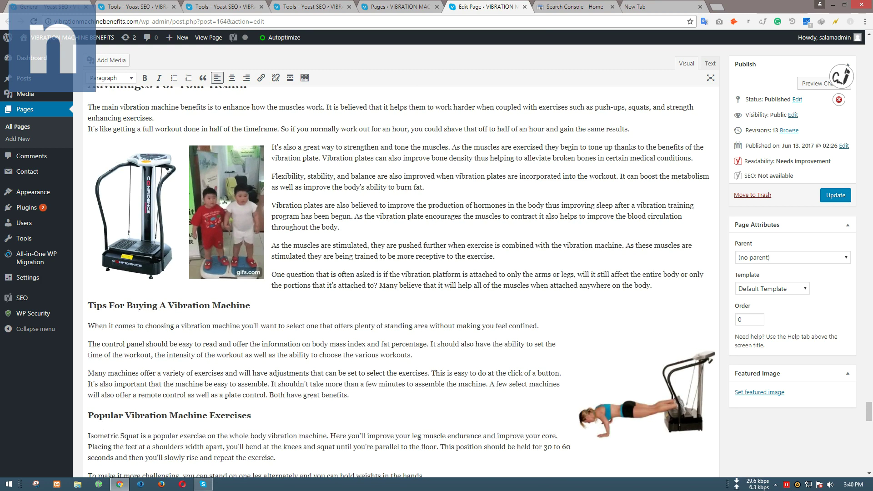
left_click(666, 359)
left_click(668, 331)
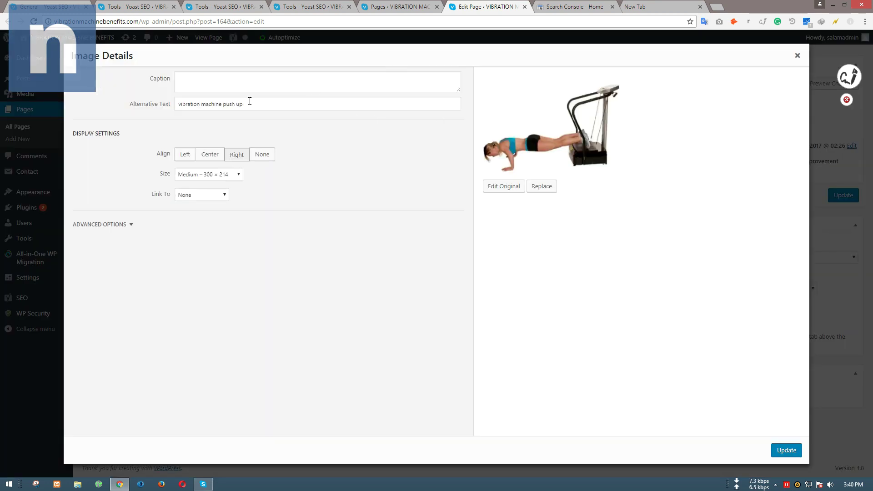
left_click_drag(249, 100, 300, 103)
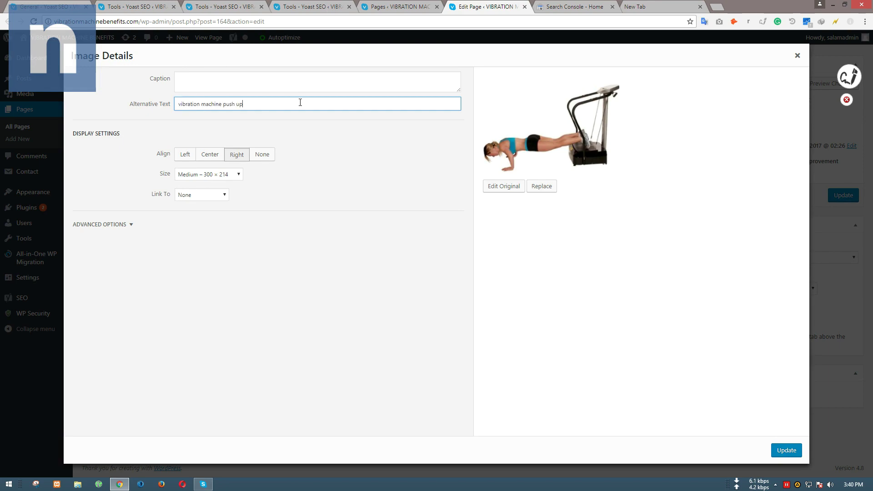
left_click(797, 56)
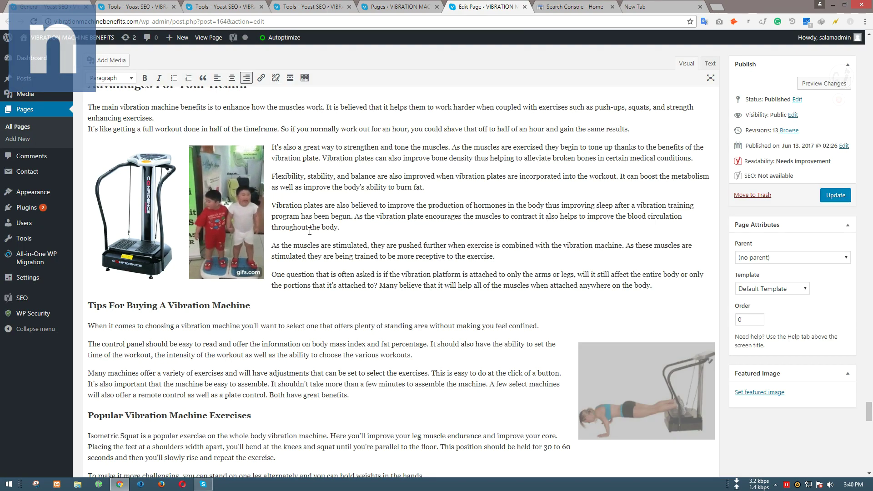
Enter "Benefits of vibration machine" as the page's Yoast SEO focus keyword, removing the pasted "Read more here-" prefix.
scroll(243, 217, "down", 20)
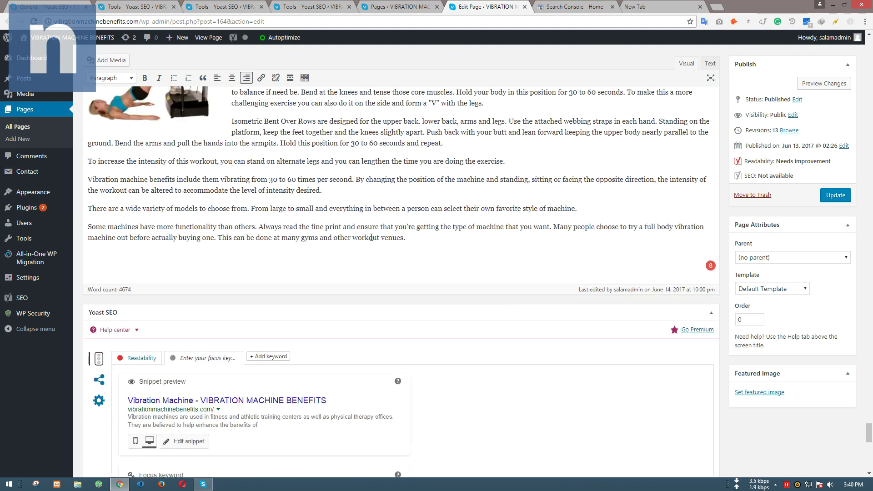
left_click(179, 182)
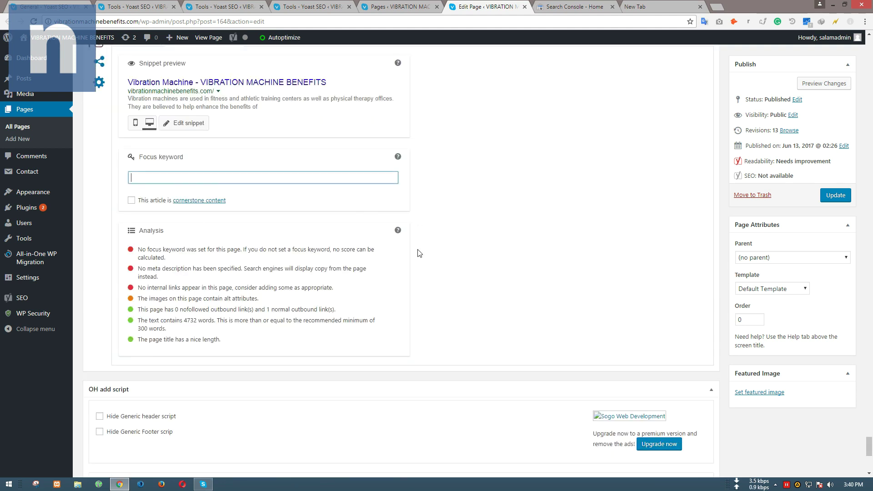
scroll(419, 253, "up", 4)
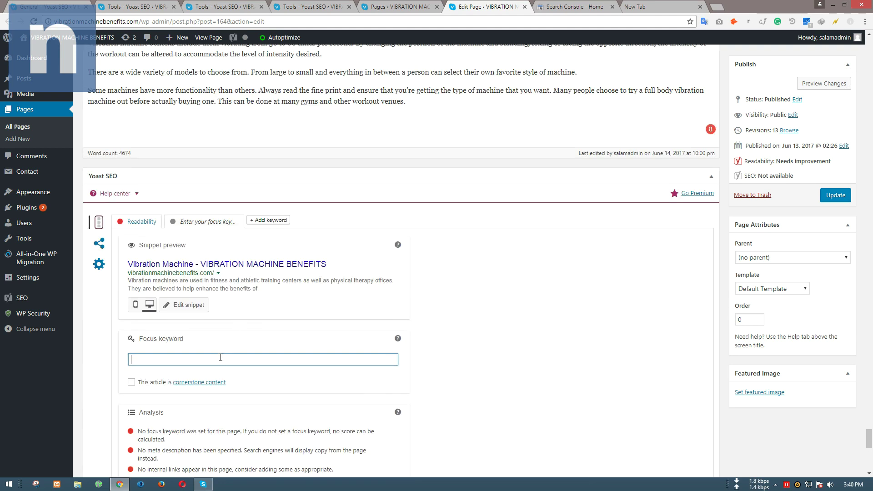
type("Read more here- Benefits of vibration machine")
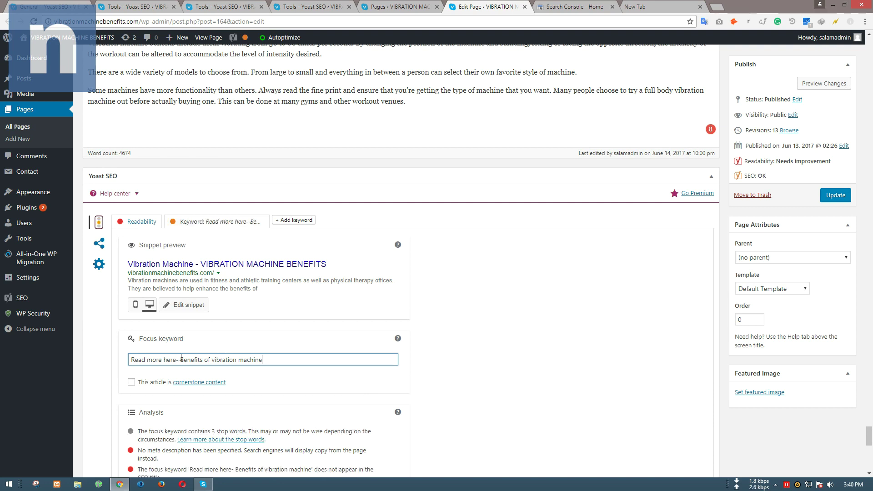
left_click_drag(180, 359, 87, 351)
key("BackSpace")
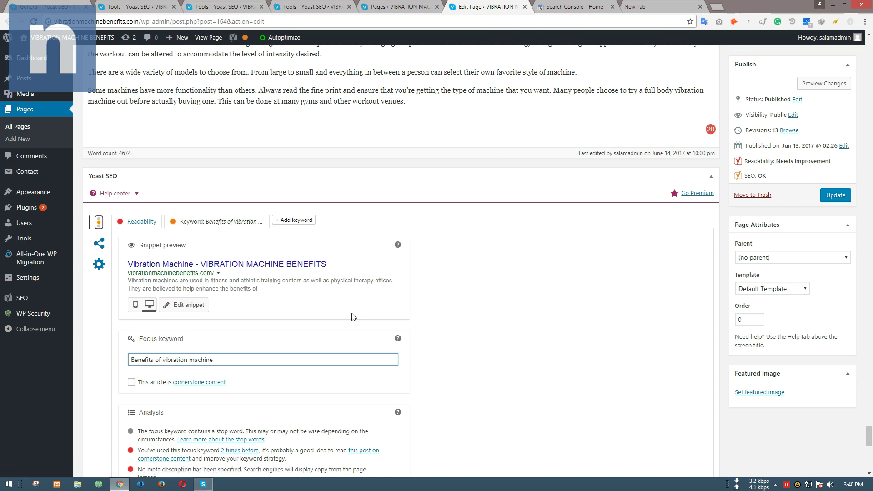
Open the snippet editor from the preview title and examine the title's page name and site name parts.
left_click(125, 266)
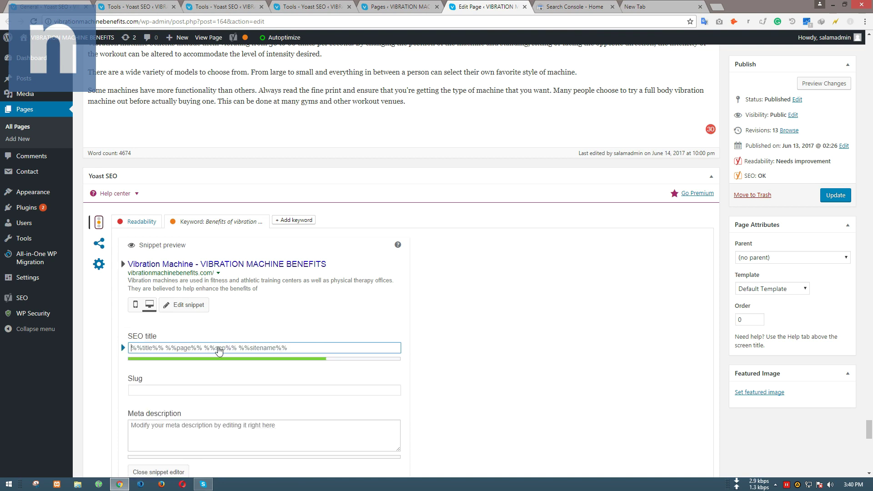
left_click_drag(128, 265, 212, 268)
left_click(211, 268)
left_click_drag(327, 264, 203, 268)
left_click(203, 267)
scroll(461, 352, "down", 2)
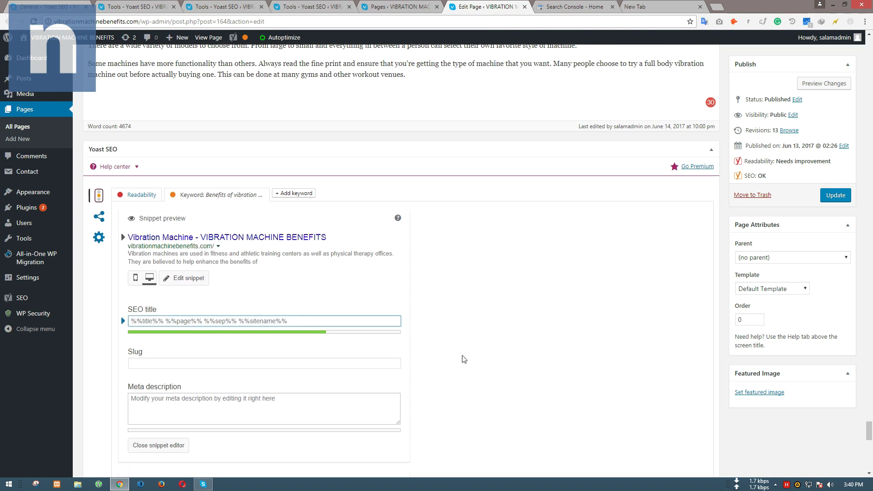
scroll(243, 346, "down", 4)
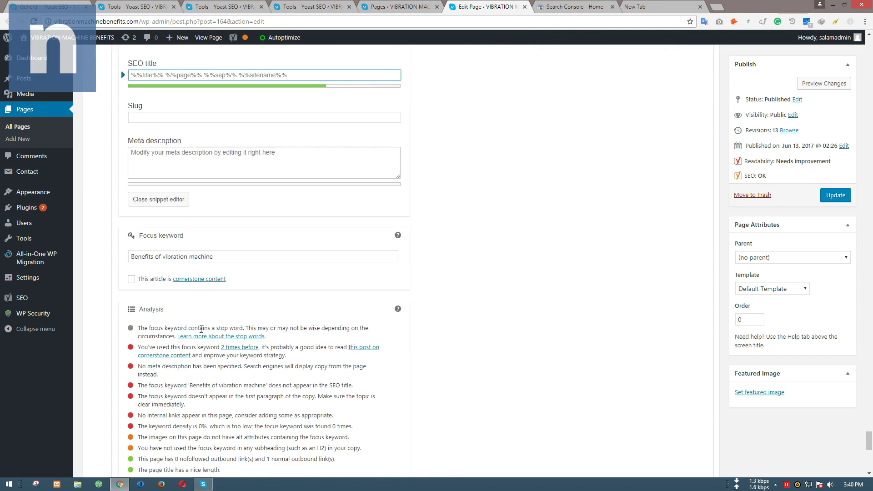
Reorder the focus keyword to "vibration machine benefits" with a lowercase b, removing the word "of".
left_click(160, 258)
left_click_drag(130, 257, 88, 255)
key("ctrl+c")
key("BackSpace")
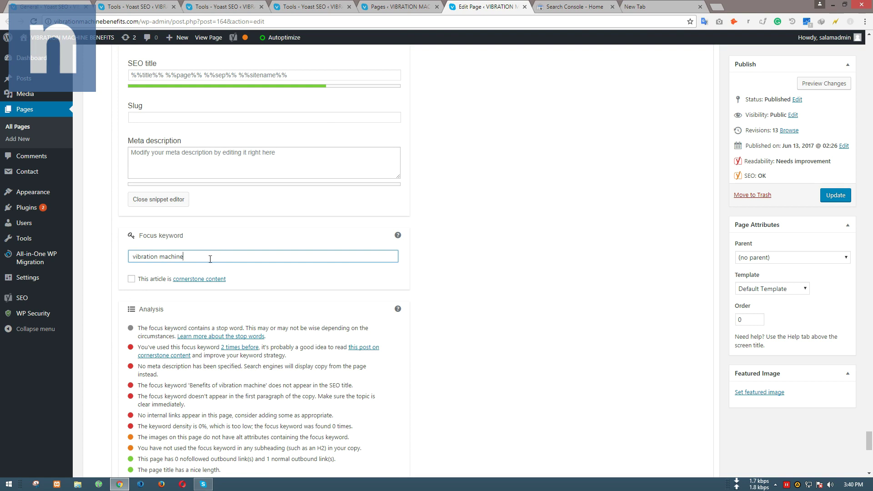
key("ctrl+v")
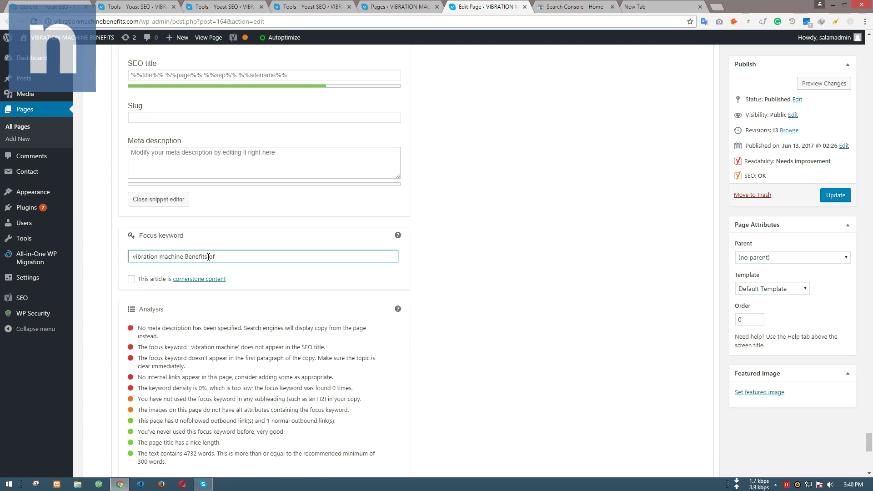
key("BackSpace")
key("BackSpace")
key("BackSpace")
left_click(187, 256)
key("BackSpace")
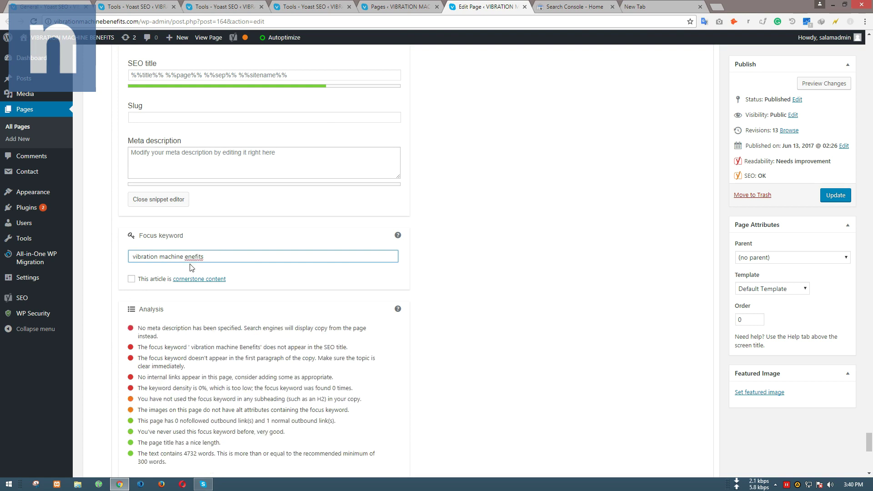
type("b")
Skim the page content from the related products through the health advantages to the closing paragraphs.
scroll(444, 343, "up", 4)
scroll(505, 324, "down", 3)
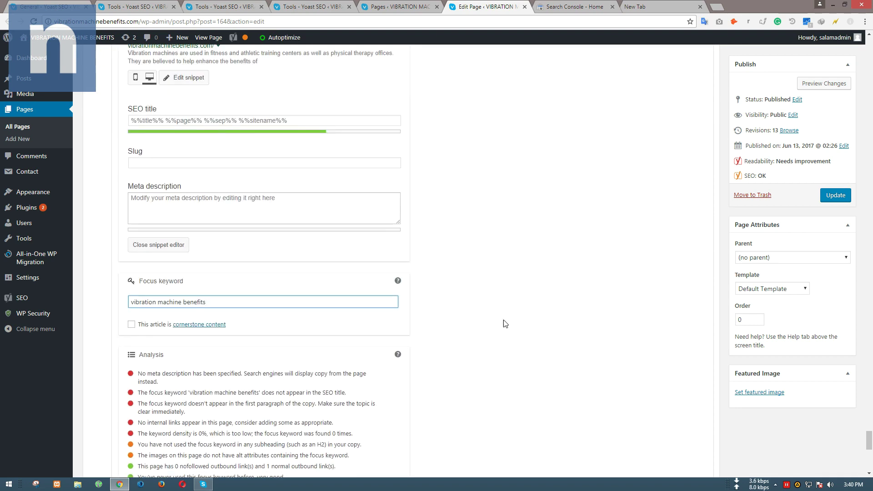
scroll(520, 315, "up", 7)
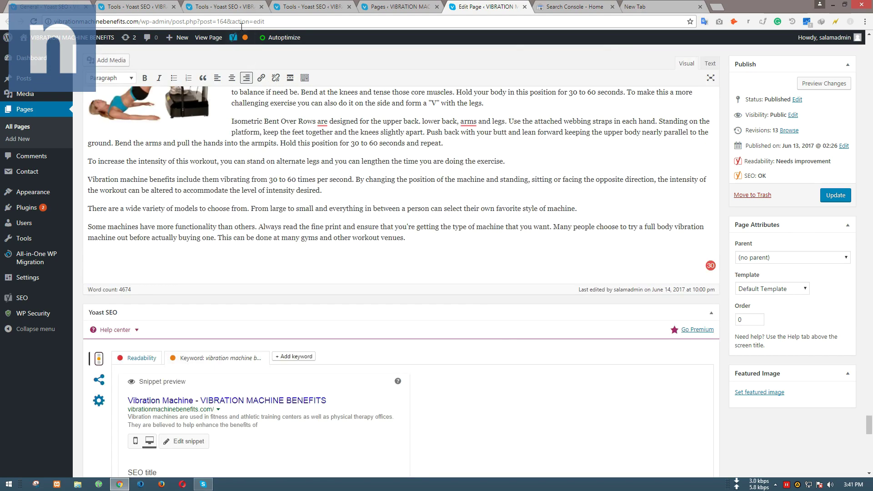
scroll(263, 234, "up", 5)
scroll(263, 234, "up", 15)
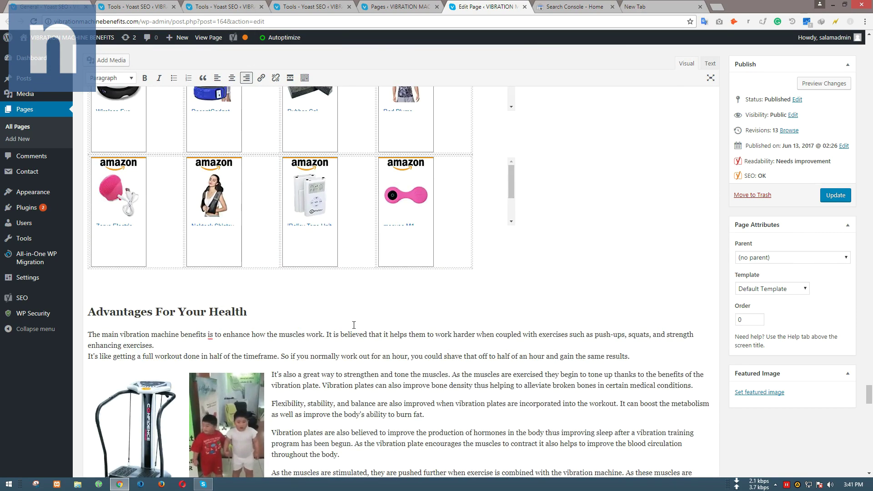
scroll(371, 320, "down", 20)
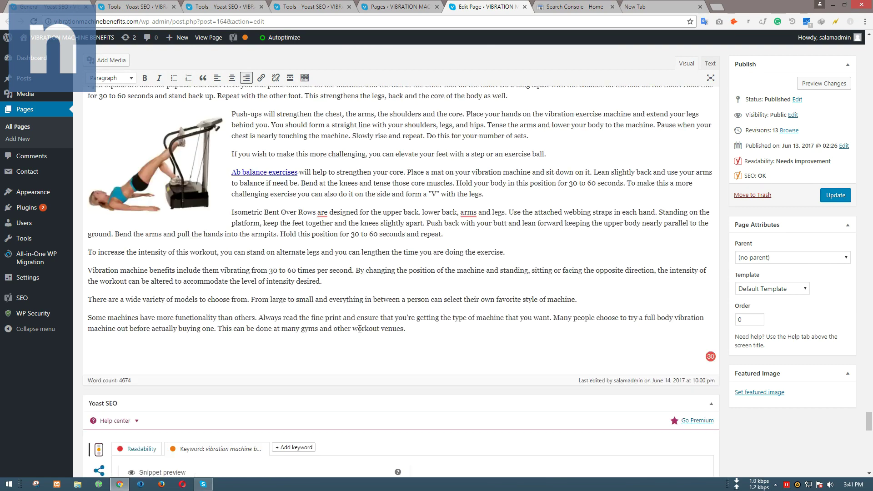
scroll(273, 282, "down", 2)
Examine the meta description and slug fields in the snippet editor without entering anything.
left_click(169, 206)
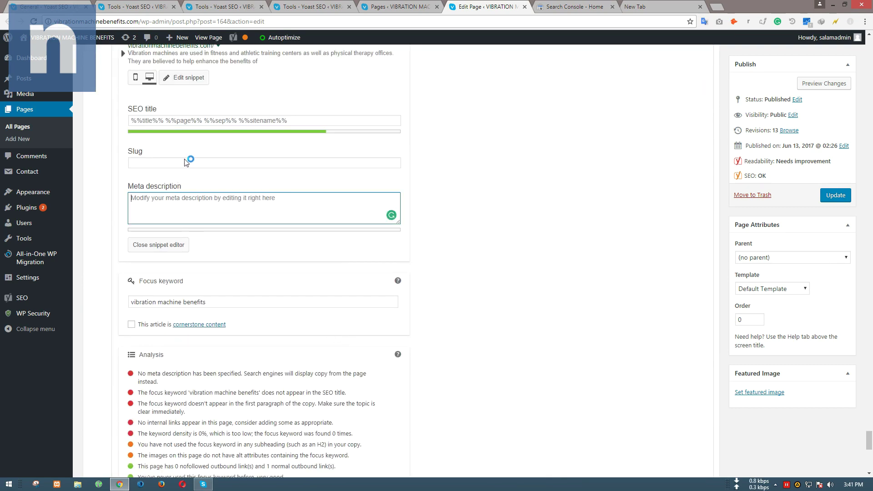
left_click(189, 162)
left_click(449, 209)
left_click(239, 160)
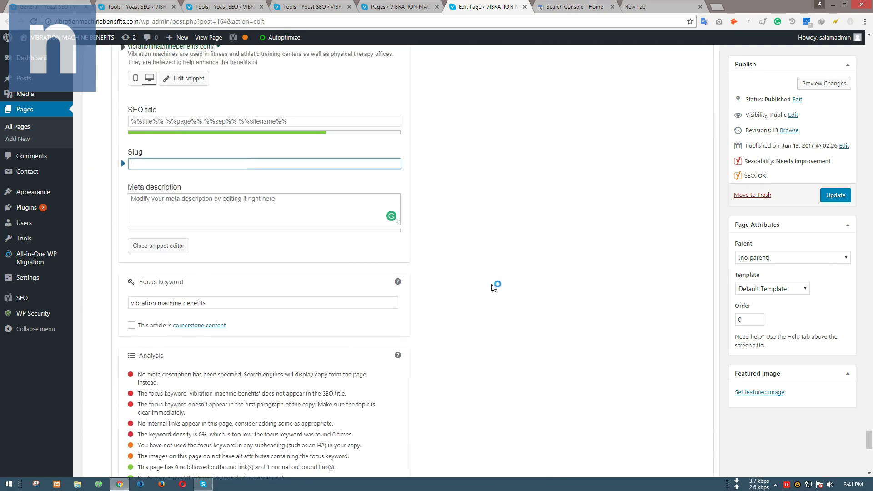
Look over the page's title and introduction, and return to the snippet settings below the content.
scroll(500, 291, "up", 15)
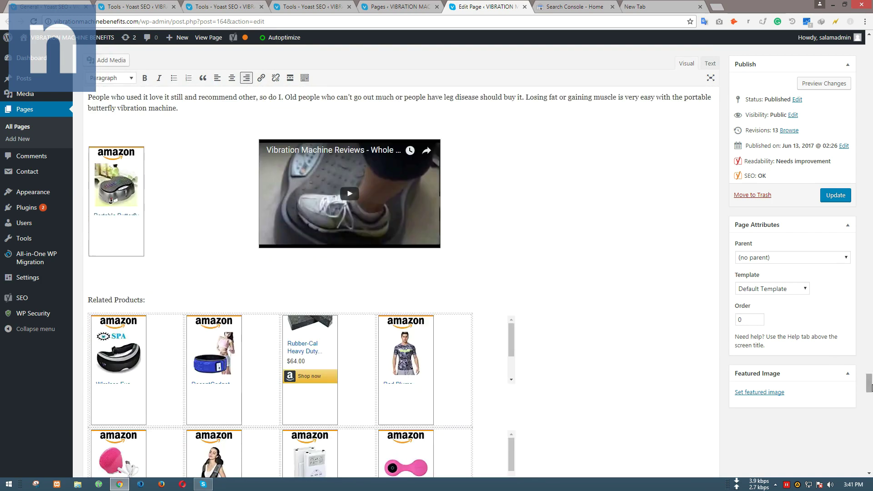
scroll(869, 382, "up", 20)
scroll(382, 77, "up", 1)
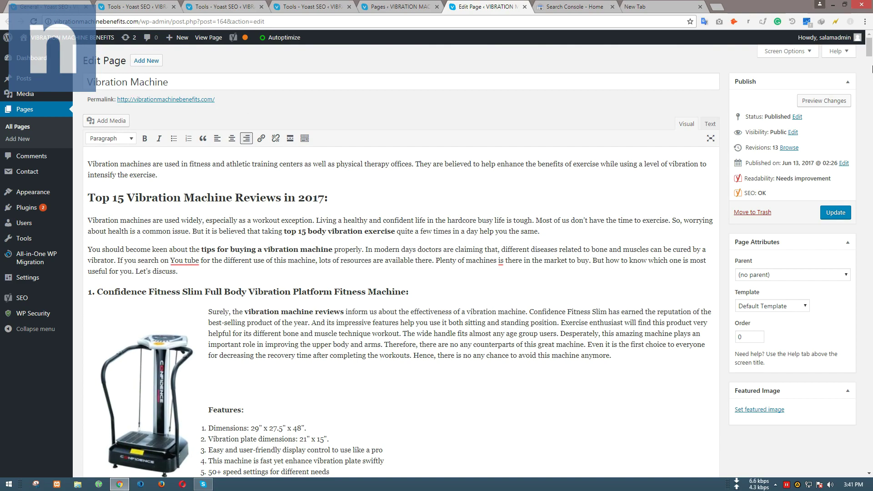
left_click_drag(869, 50, 869, 373)
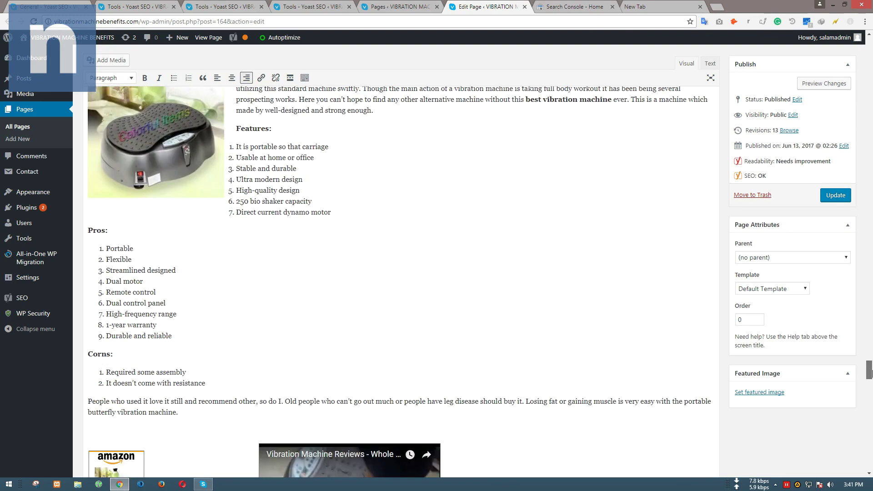
scroll(369, 299, "down", 20)
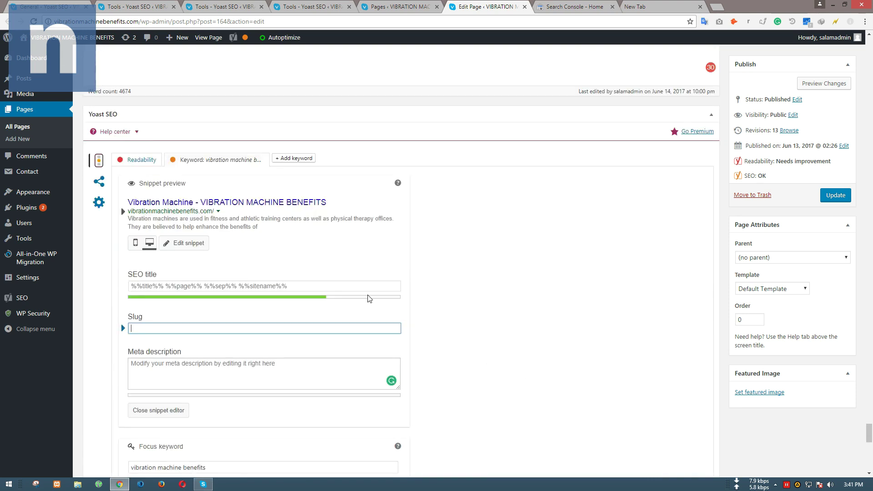
Compare the snippet preview with the SEO title, slug and meta description fields, and close the snippet editor without changes.
scroll(224, 309, "down", 1)
left_click(516, 296)
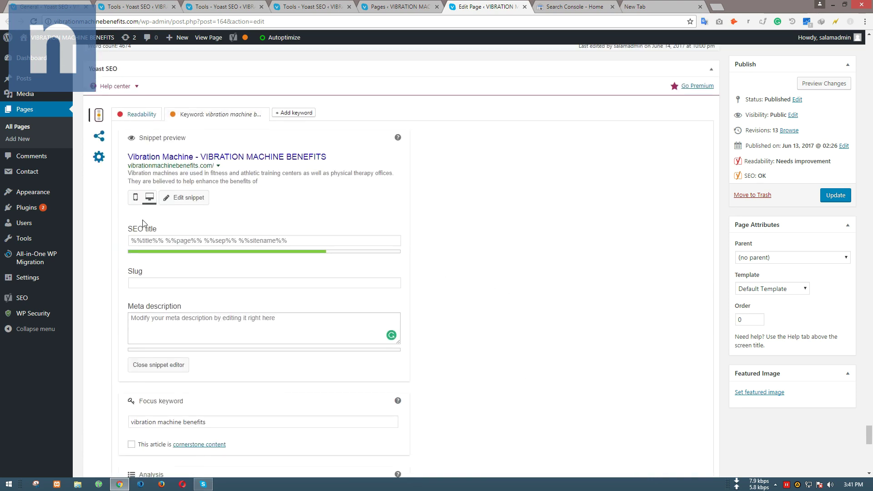
scroll(154, 327, "down", 3)
left_click(173, 191)
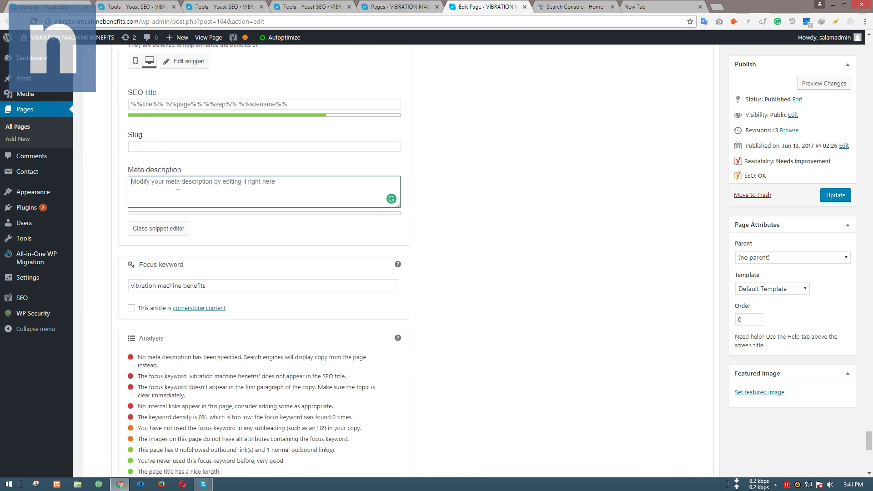
scroll(227, 245, "up", 4)
left_click(254, 257)
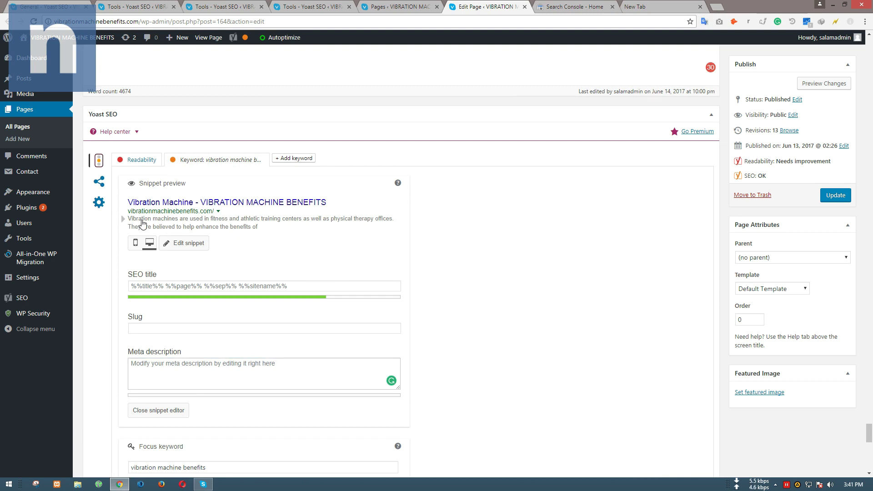
scroll(255, 320, "down", 4)
left_click(193, 199)
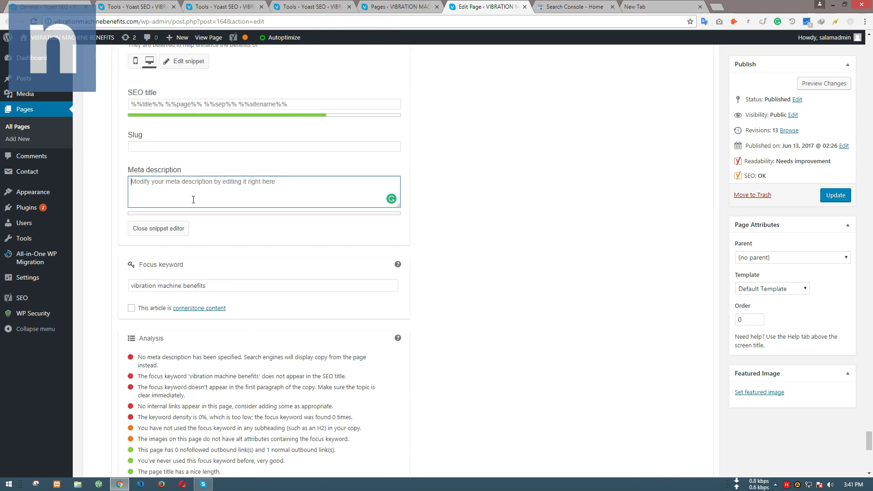
scroll(125, 182, "up", 3)
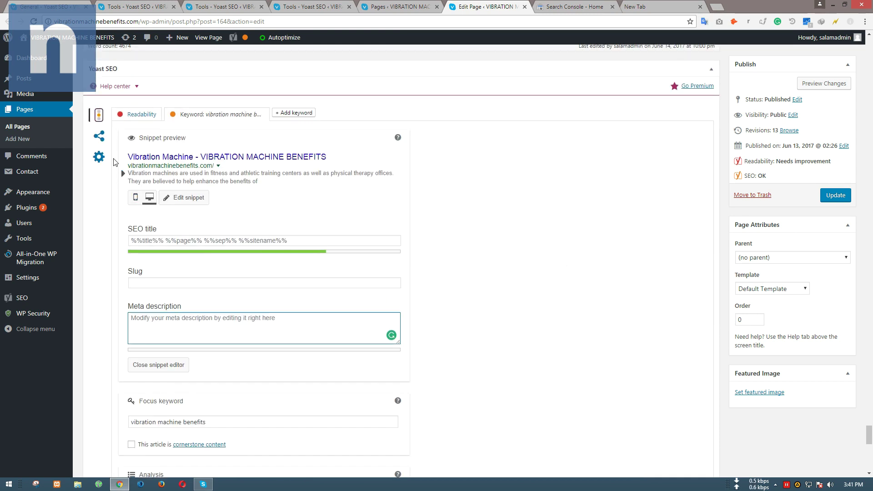
scroll(144, 328, "down", 2)
scroll(144, 327, "up", 2)
left_click(162, 372)
Reword the focus keyword as "benefits of vibration machine" by moving "benefits" to the front and adding "of".
scroll(172, 215, "down", 2)
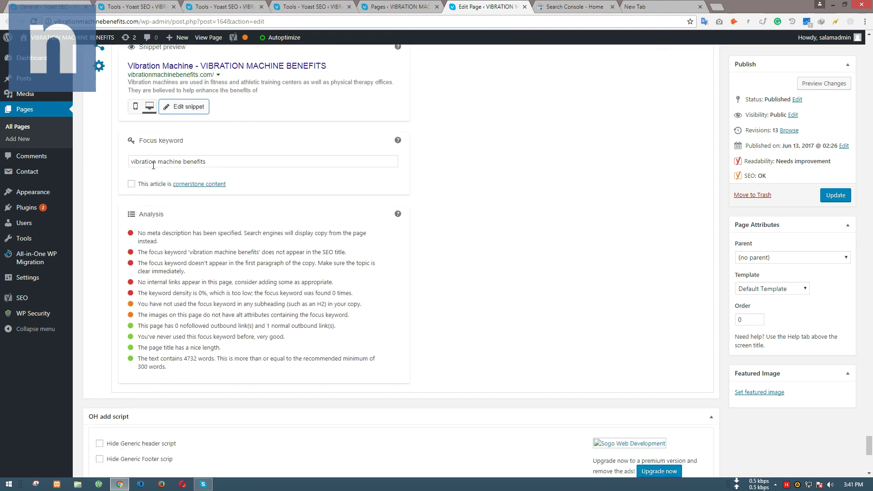
left_click_drag(131, 160, 208, 165)
left_click(220, 168)
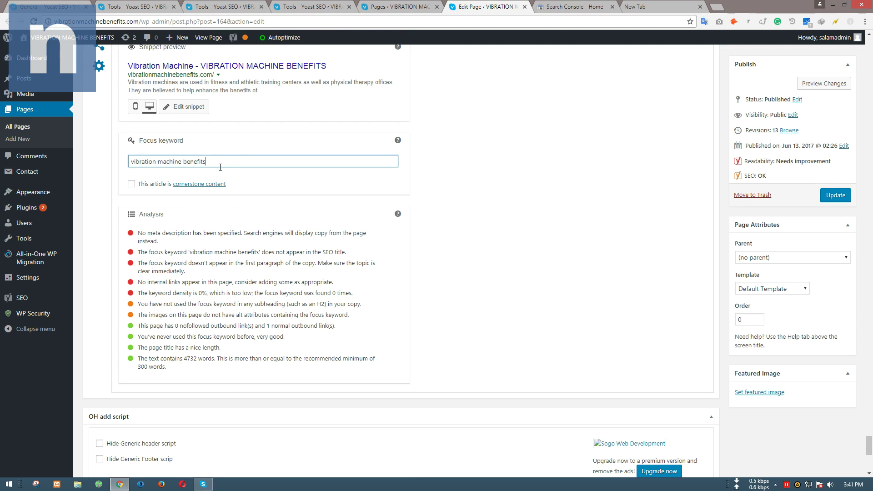
scroll(216, 163, "up", 3)
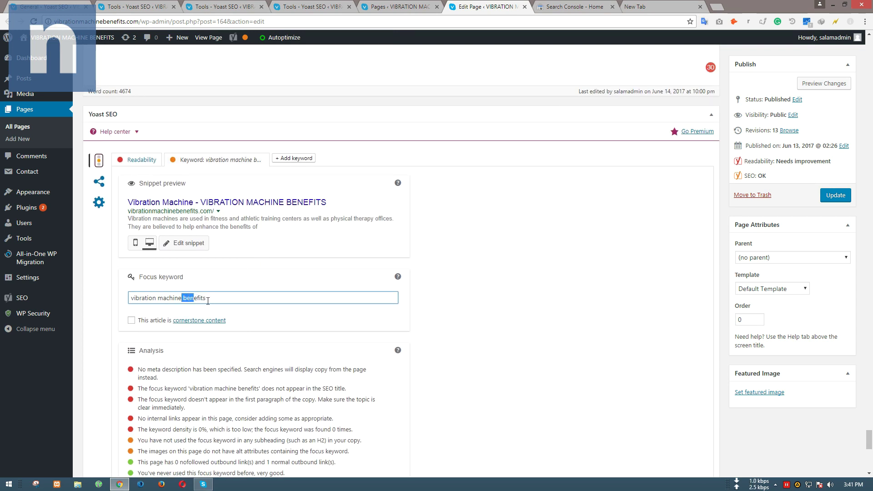
left_click(207, 301)
left_click_drag(183, 299, 256, 299)
key("ctrl+c")
key("BackSpace")
left_click(132, 298)
key("ctrl+v")
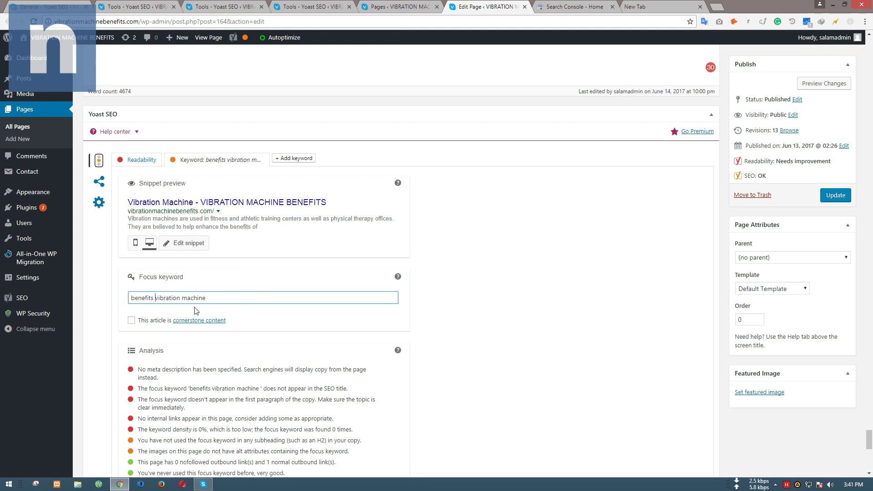
type("of")
Review the Yoast SEO analysis of the focus keyword, including the stop word notice and the remaining checks.
scroll(157, 272, "down", 3)
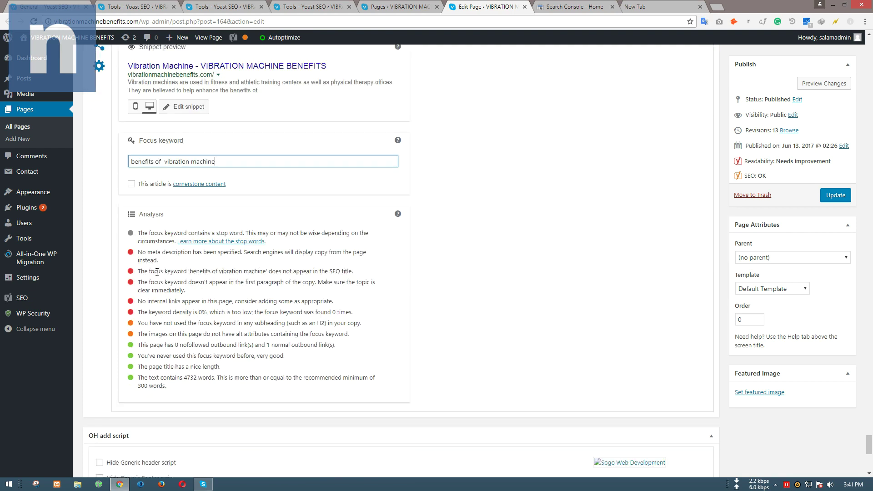
left_click(215, 232)
left_click_drag(244, 232, 320, 233)
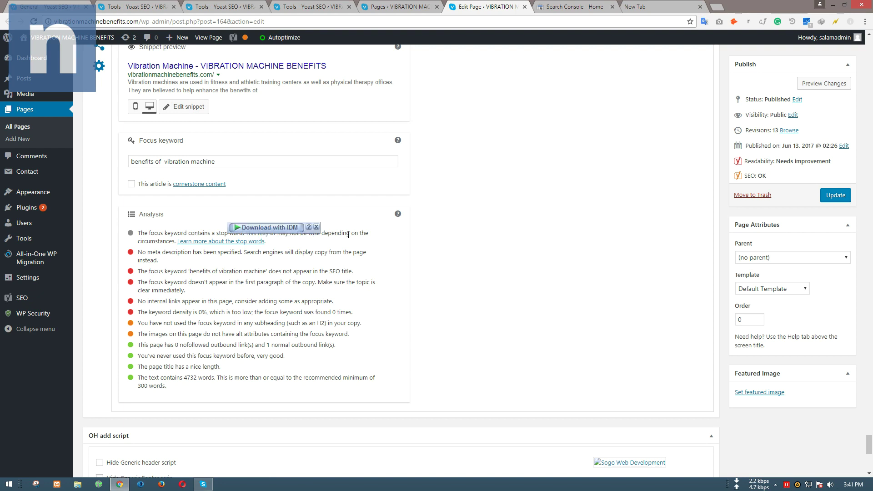
left_click(146, 244)
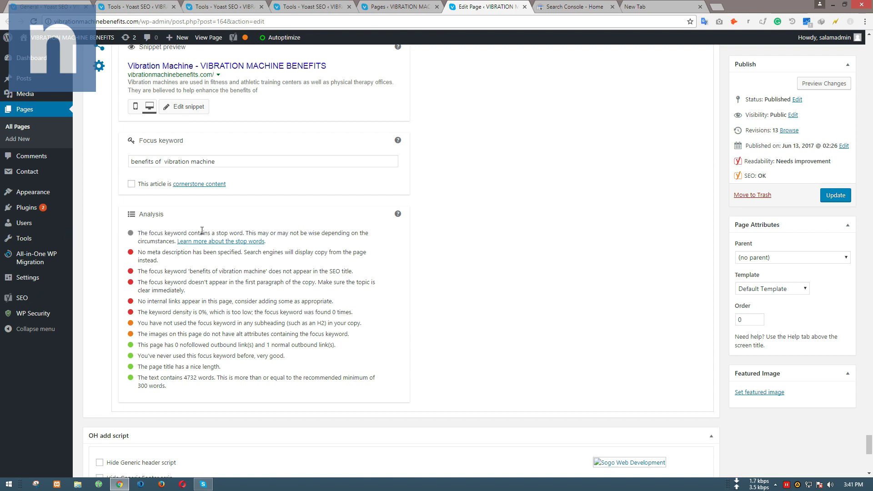
scroll(250, 389, "up", 3)
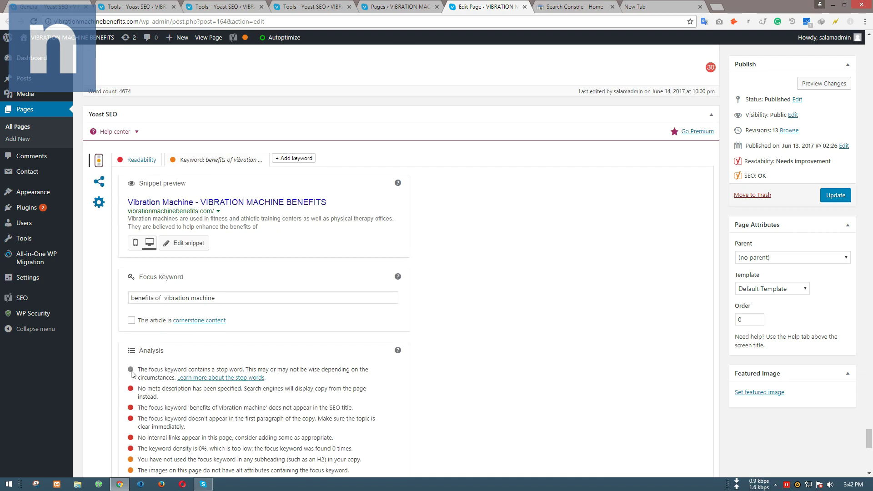
scroll(132, 374, "down", 3)
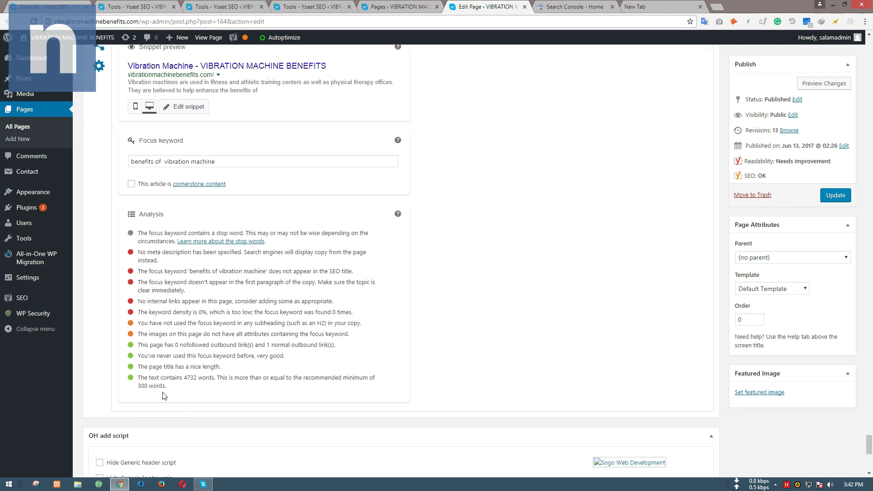
Look through the product reviews in the page content, and return to the Yoast SEO snippet preview and focus keyword.
scroll(158, 354, "up", 4)
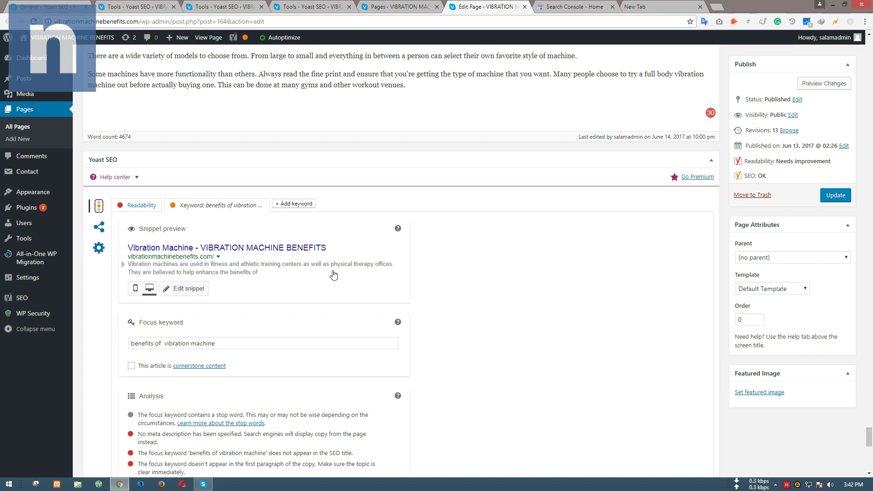
scroll(234, 278, "up", 15)
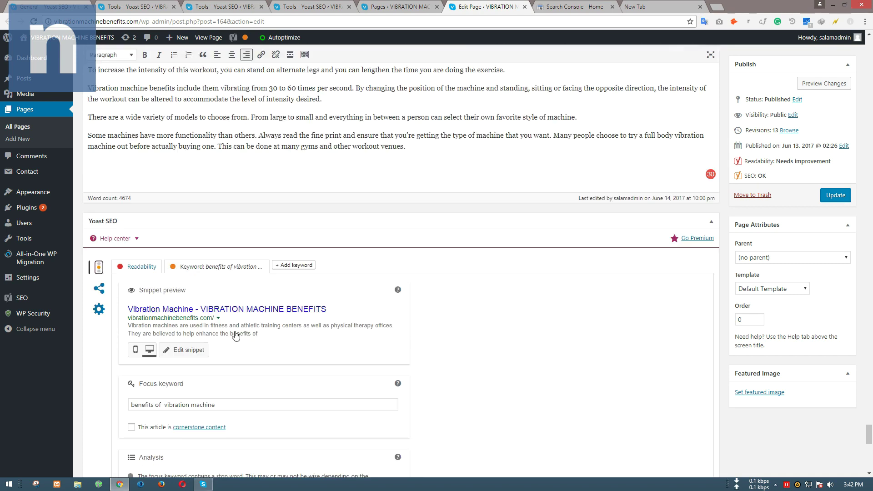
scroll(325, 348, "up", 15)
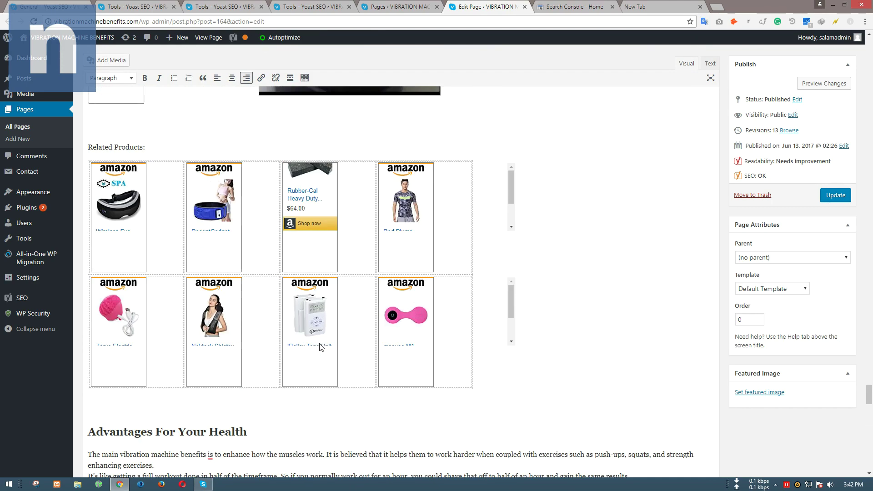
scroll(291, 341, "up", 10)
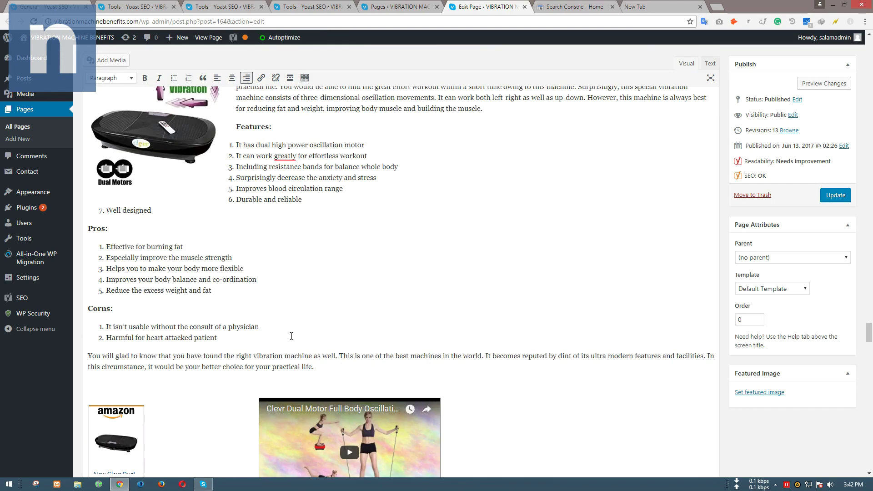
scroll(291, 341, "down", 20)
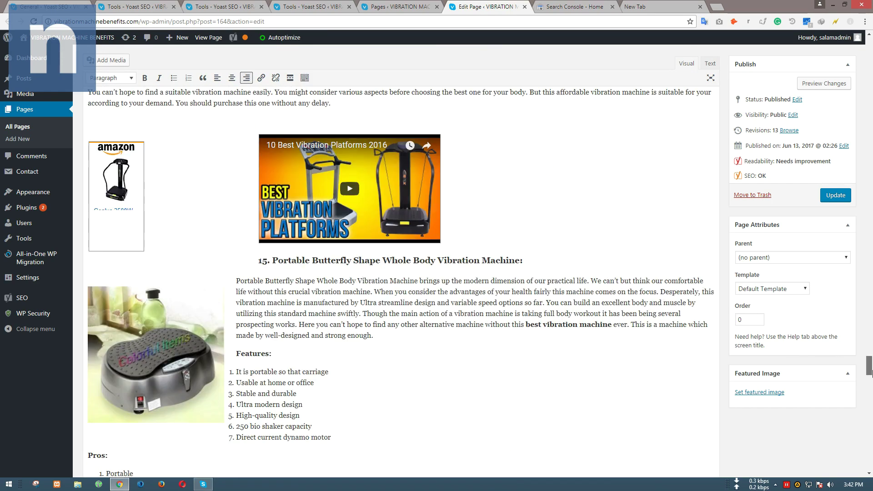
left_click_drag(870, 374, 870, 453)
scroll(300, 295, "up", 3)
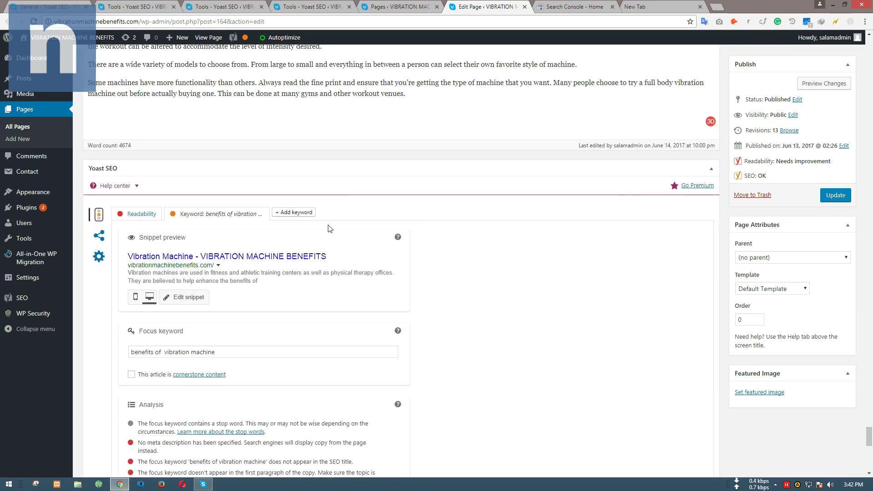
left_click(241, 354)
left_click(425, 6)
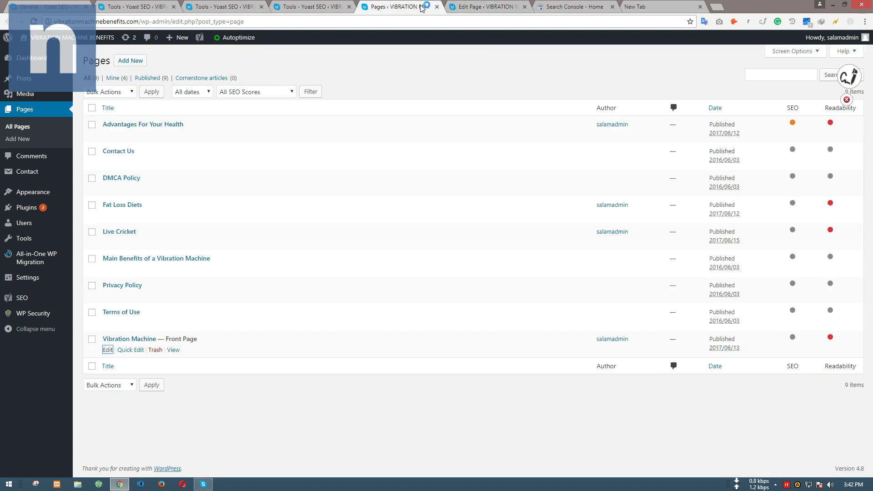
left_click(482, 6)
mouse_move(21, 241)
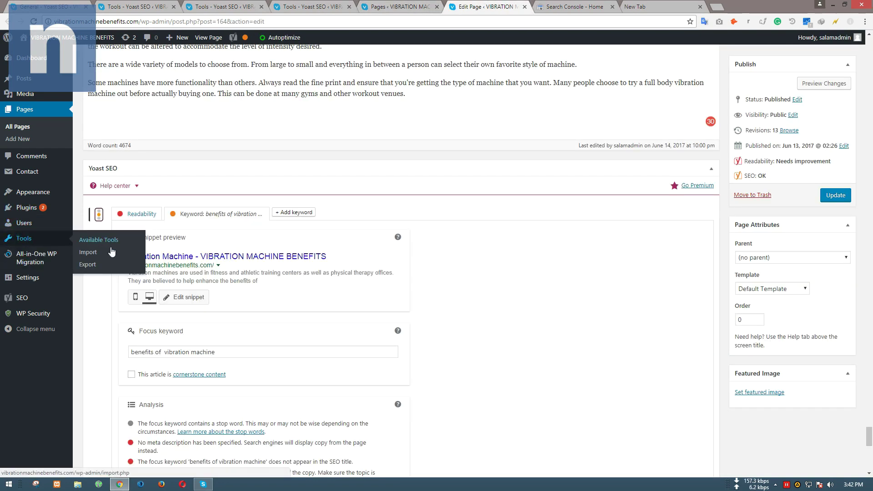
mouse_move(59, 307)
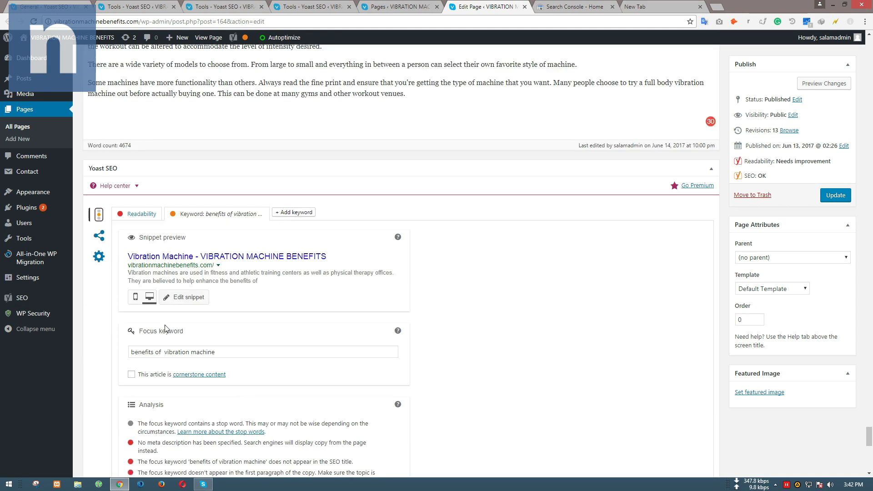
scroll(164, 328, "down", 5)
scroll(155, 325, "up", 5)
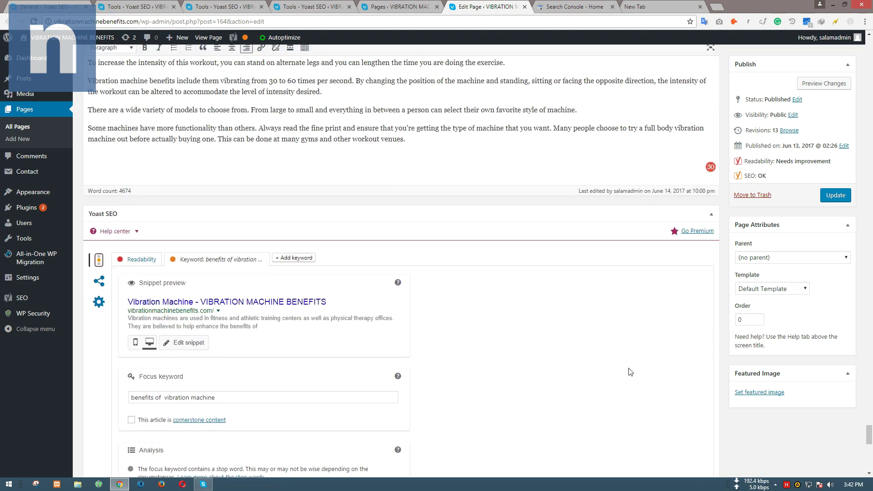
Select the fav.png logo in the media library for the page's featured image and clear its title.
left_click(758, 396)
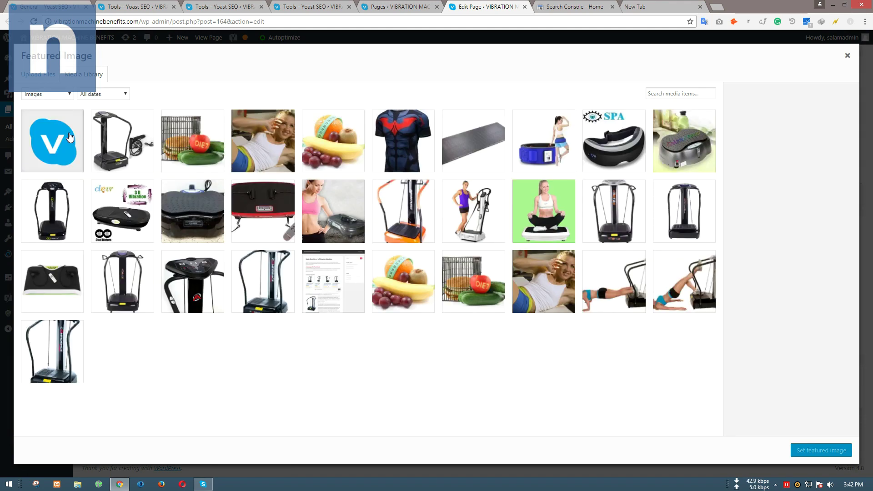
left_click(70, 138)
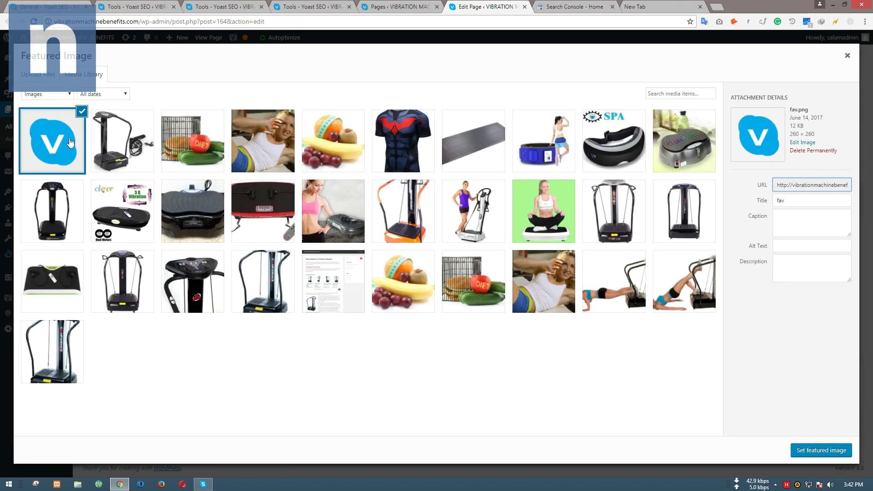
left_click(792, 200)
key("BackSpace")
key("BackSpace")
key("BackSpace")
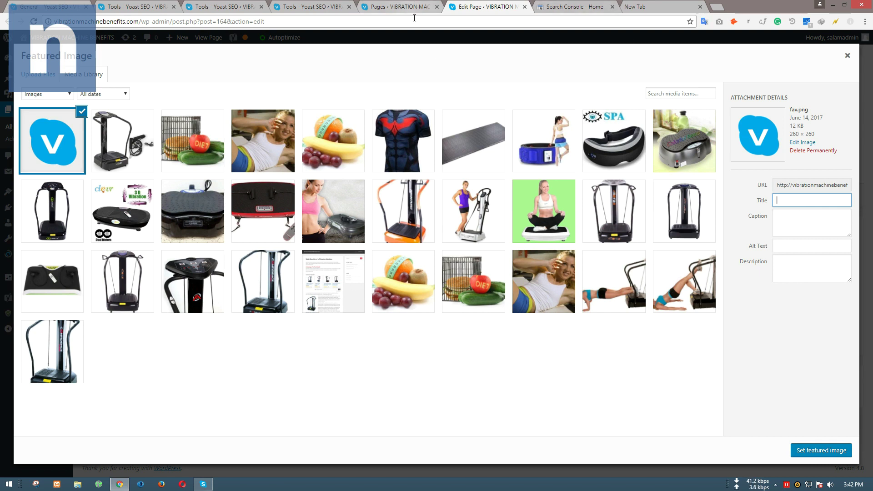
Write "benefits of vibration machine" in an empty browser tab, copy it and enter it as the selected image's title.
type("favicon")
key("ctrl+z")
left_click(660, 7)
key("ctrl+c")
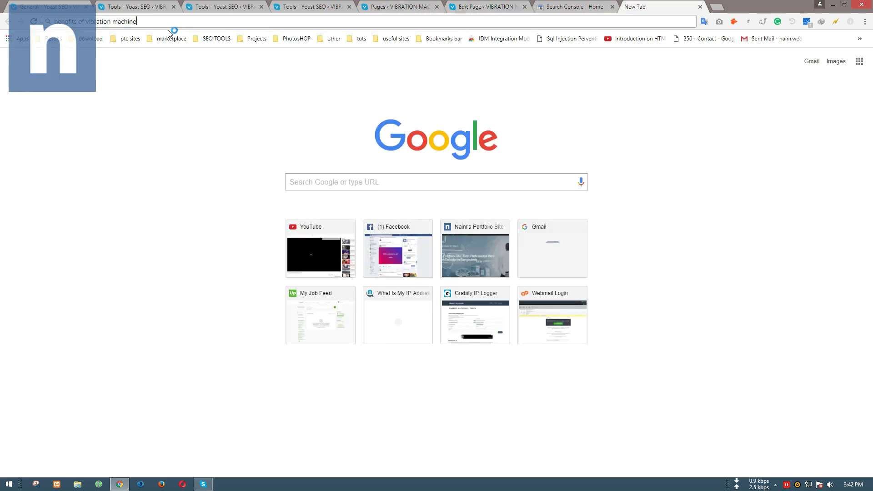
left_click(459, 5)
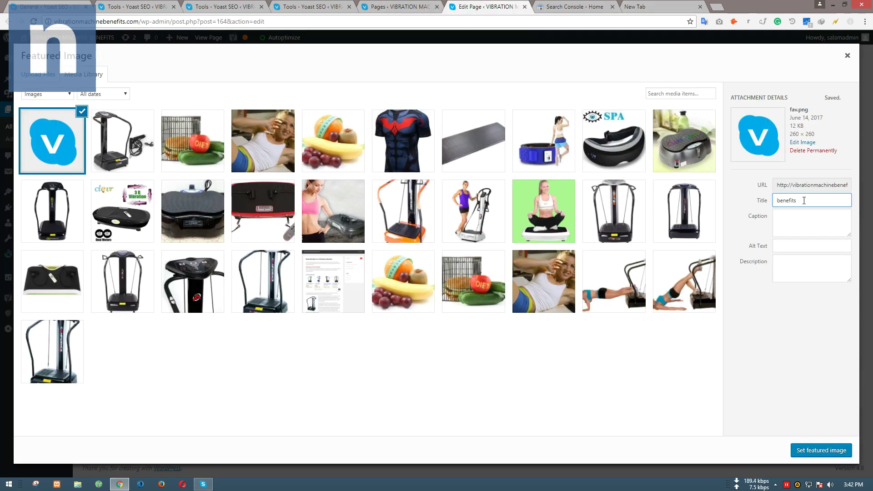
key("ctrl+a")
key("ctrl+v")
Enter "benefits of vibration machine" as the image's caption, alt text and description, and set it as the featured image.
left_click(801, 228)
key("ctrl+v")
left_click(776, 245)
key("ctrl+v")
left_click(799, 266)
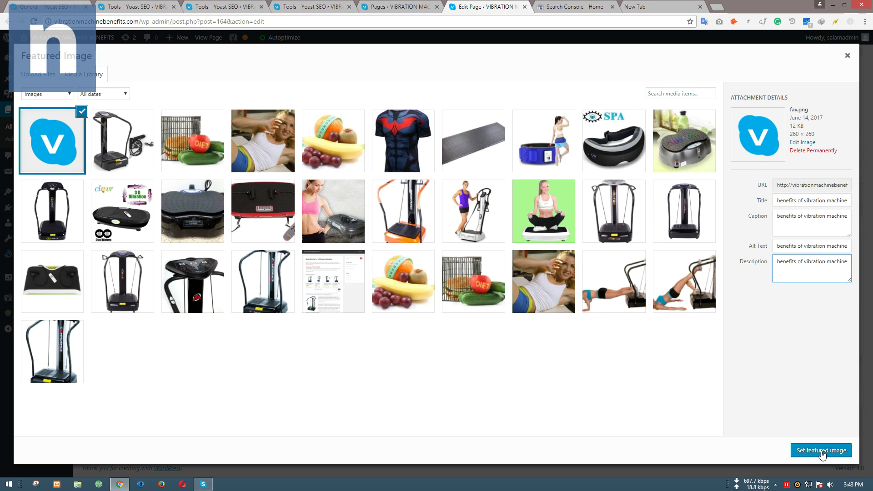
left_click(822, 450)
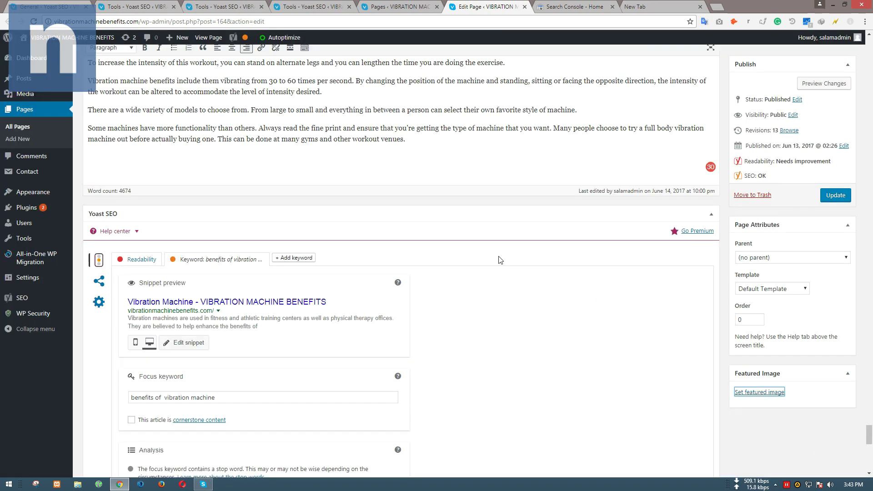
Look over the page content and review the Yoast SEO readability analysis, including the subheading, reading ease and paragraph length checks.
scroll(544, 310, "down", 2)
scroll(554, 311, "up", 15)
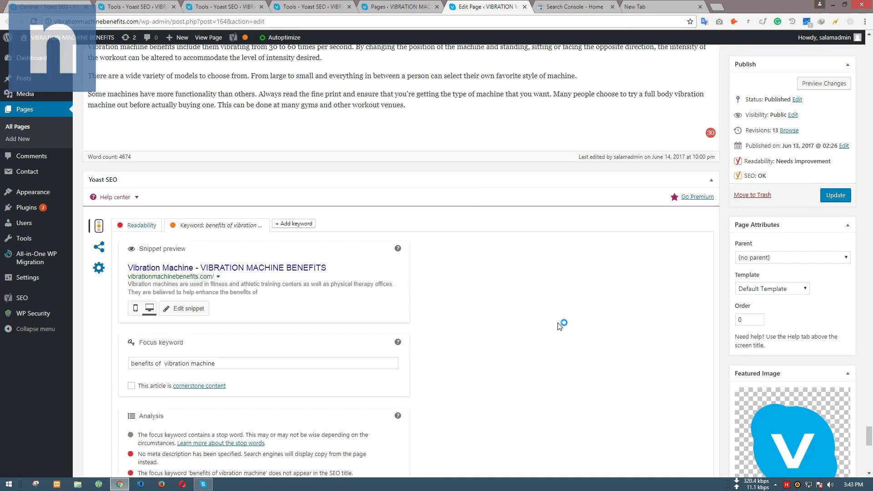
scroll(676, 225, "up", 6)
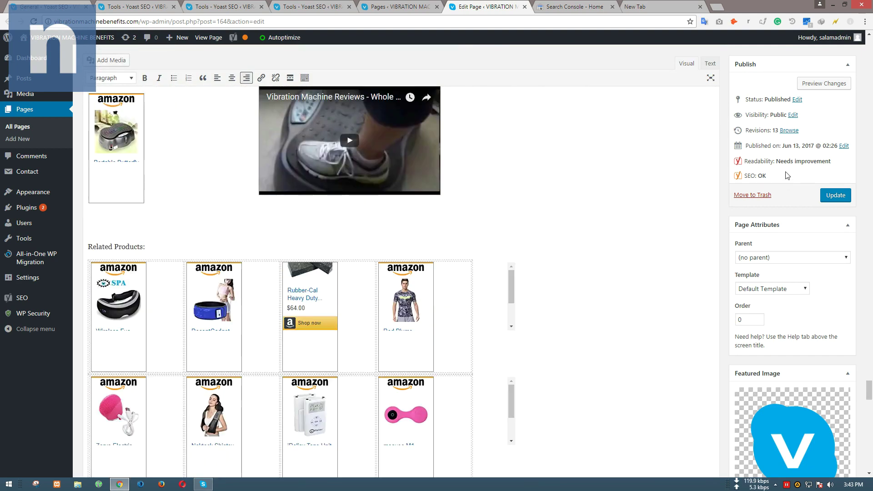
scroll(599, 268, "down", 20)
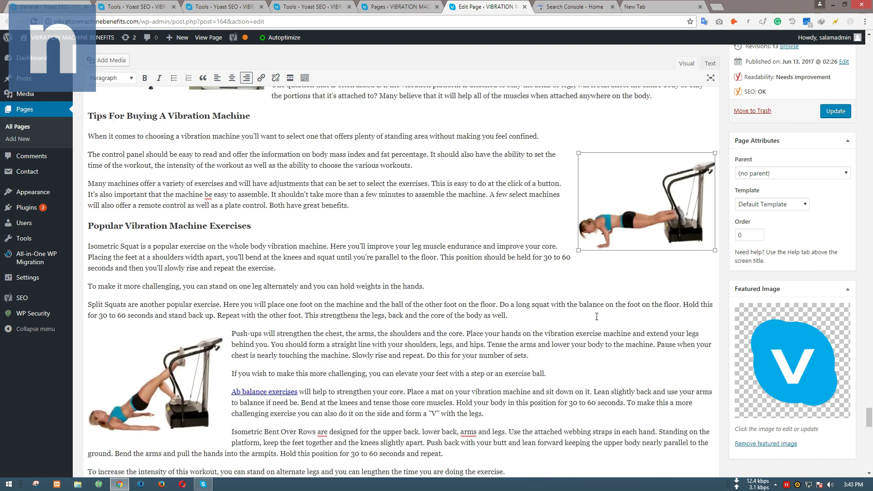
scroll(252, 239, "up", 5)
left_click(125, 171)
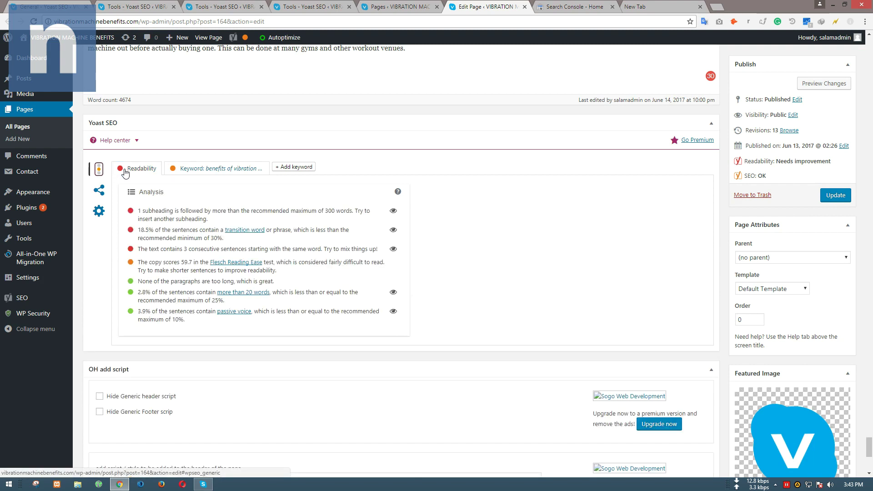
left_click_drag(161, 210, 196, 214)
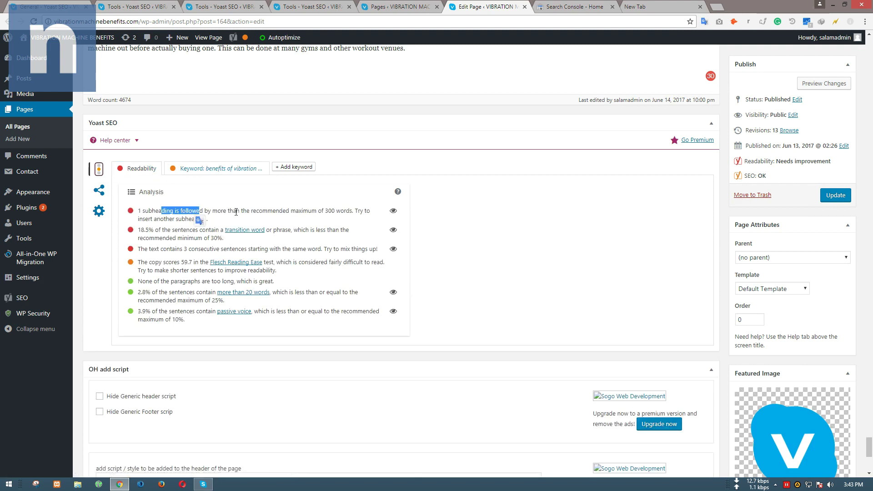
left_click(580, 307)
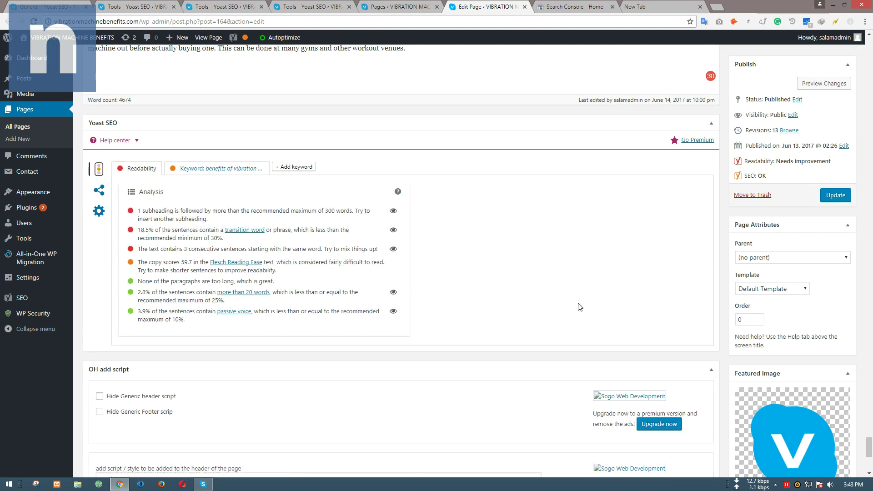
left_click(188, 262)
left_click(256, 285)
left_click(216, 283)
Return to the beginning of the page and update it to save the focus keyword and featured image.
scroll(156, 218, "up", 20)
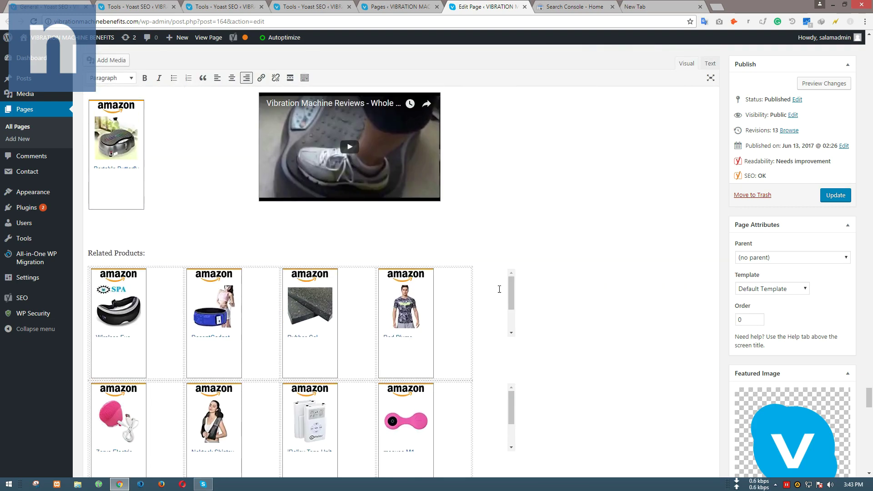
scroll(500, 289, "up", 15)
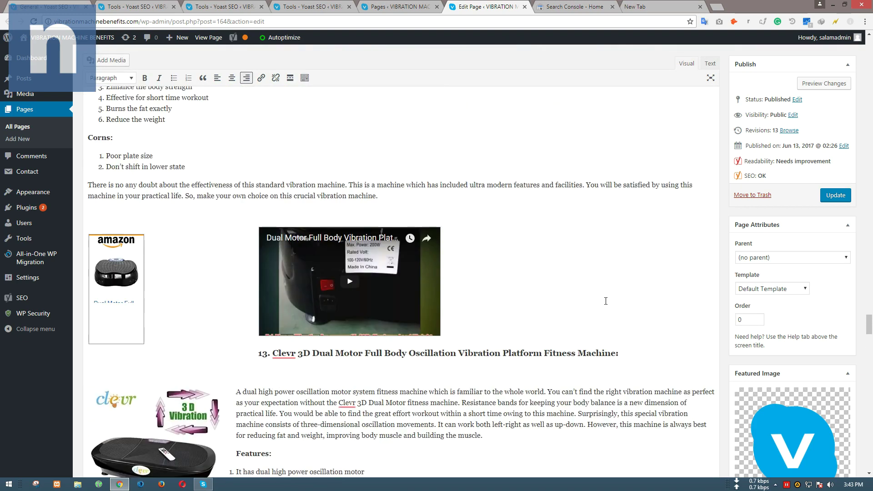
scroll(606, 301, "up", 15)
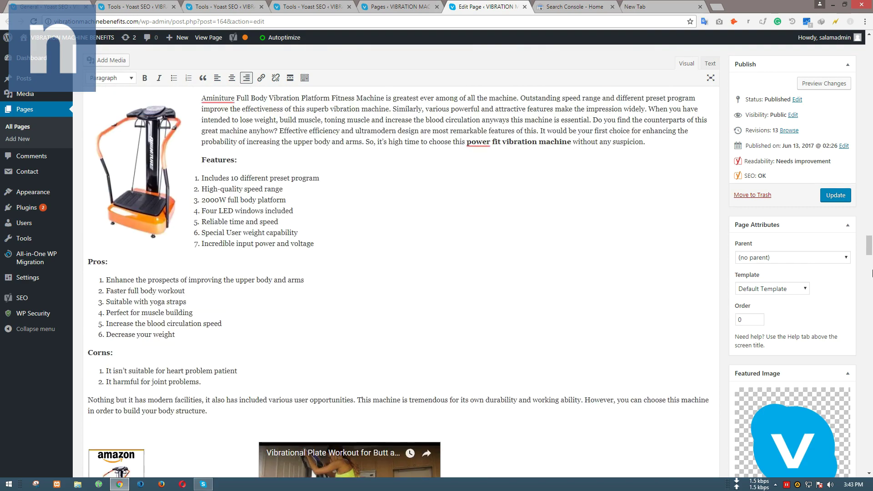
scroll(872, 273, "up", 20)
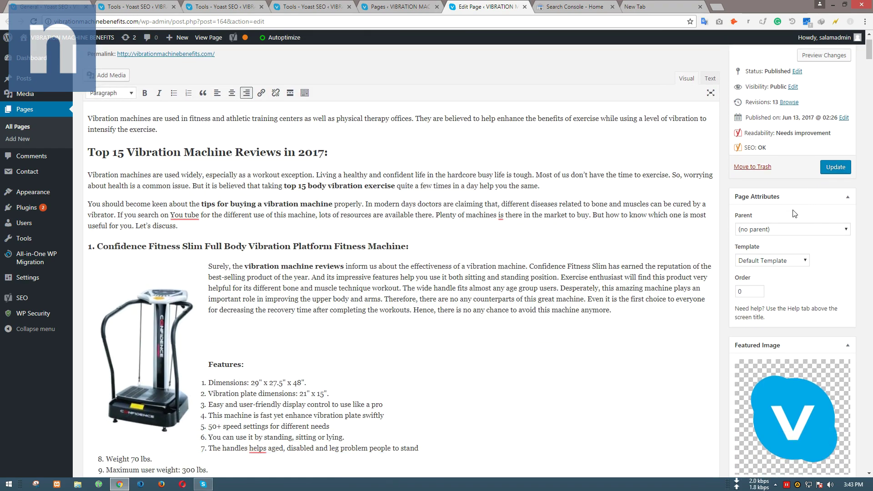
left_click(836, 168)
scroll(440, 223, "up", 1)
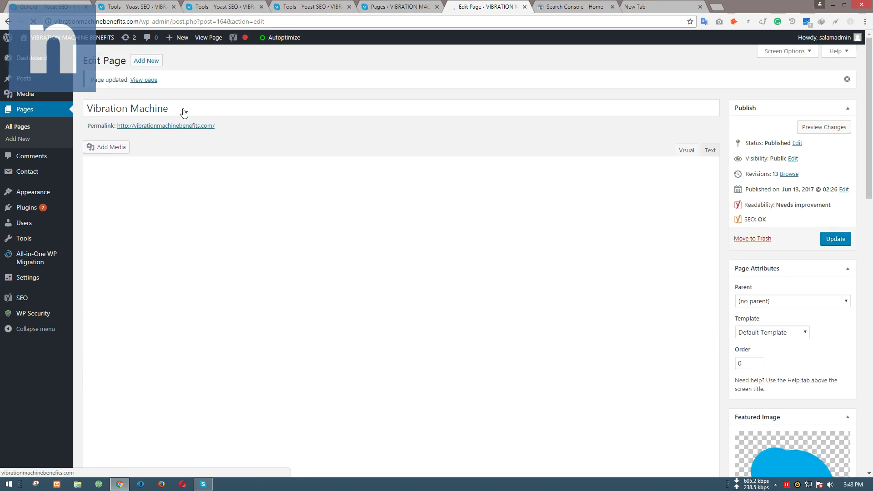
View the published page in a separate browser tab and examine its featured image and product reviews.
middle_click(142, 85)
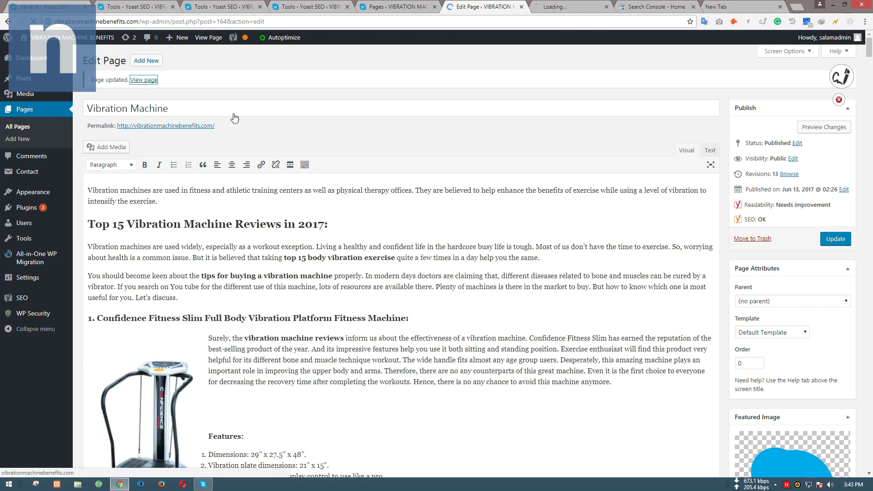
left_click(548, 12)
left_click(490, 5)
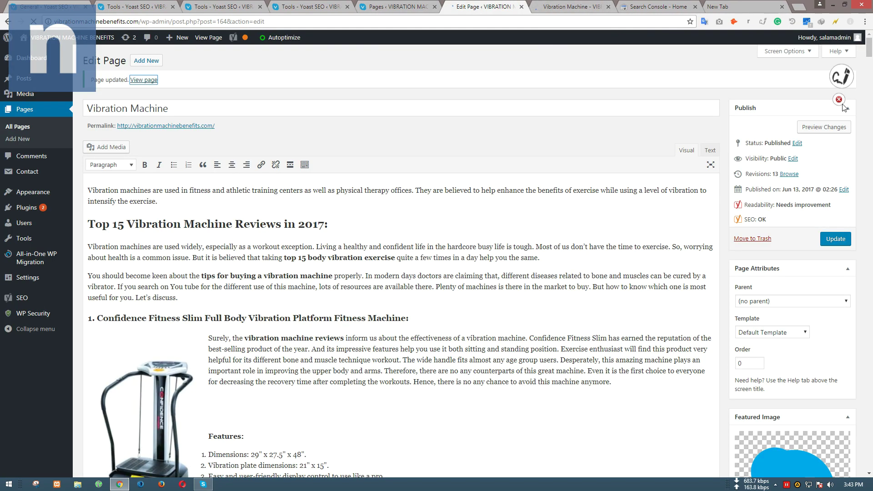
key("ctrl+Tab")
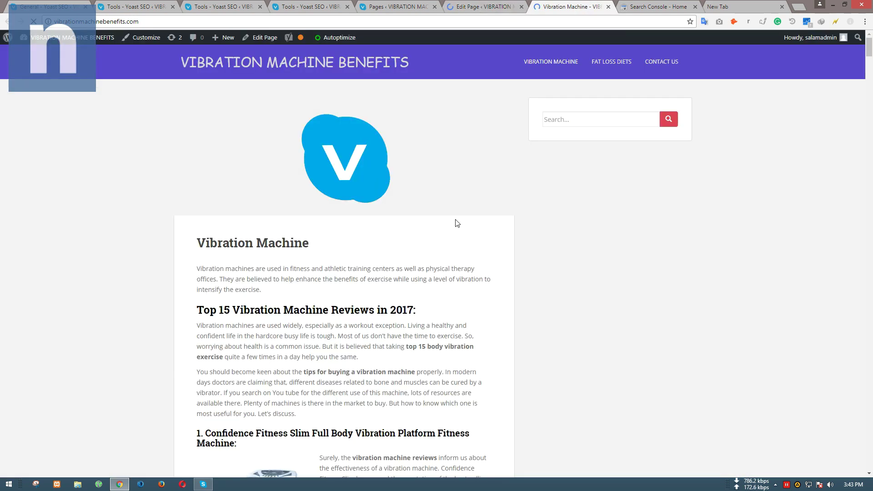
scroll(370, 173, "down", 4)
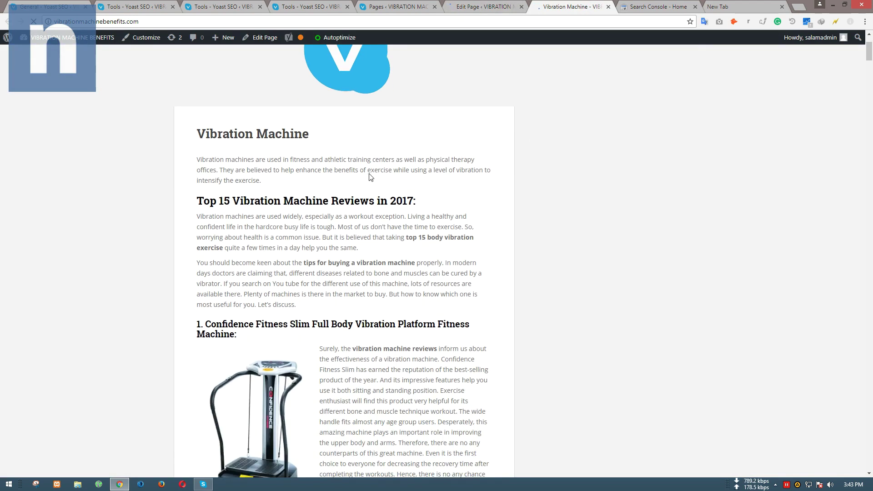
scroll(348, 132, "down", 6)
scroll(385, 230, "down", 20)
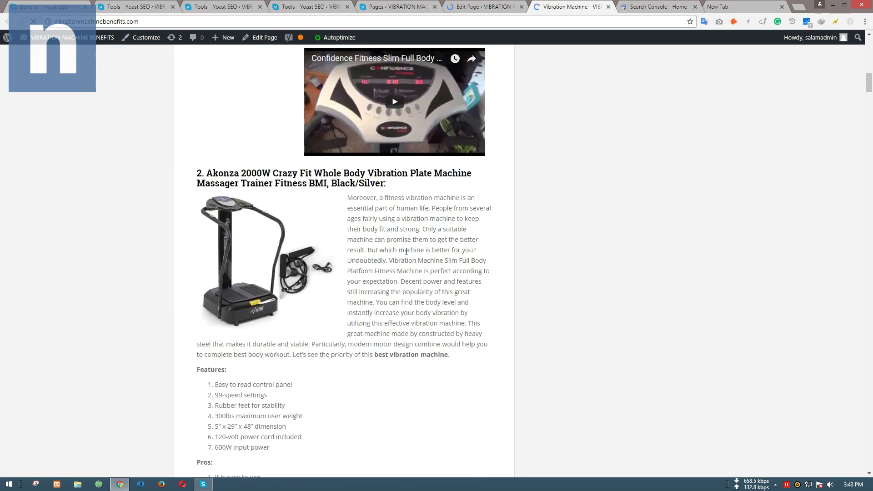
Return to the Vibration Machine page's editor and remove its featured image.
left_click(497, 6)
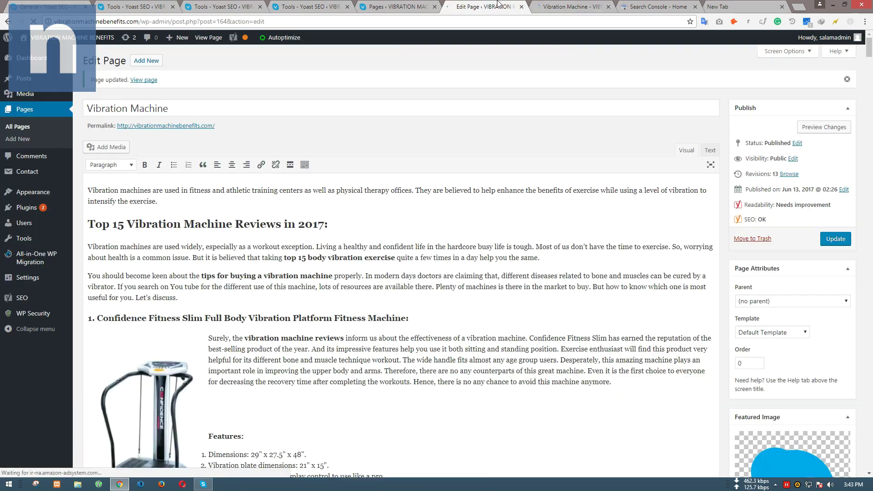
scroll(638, 274, "down", 5)
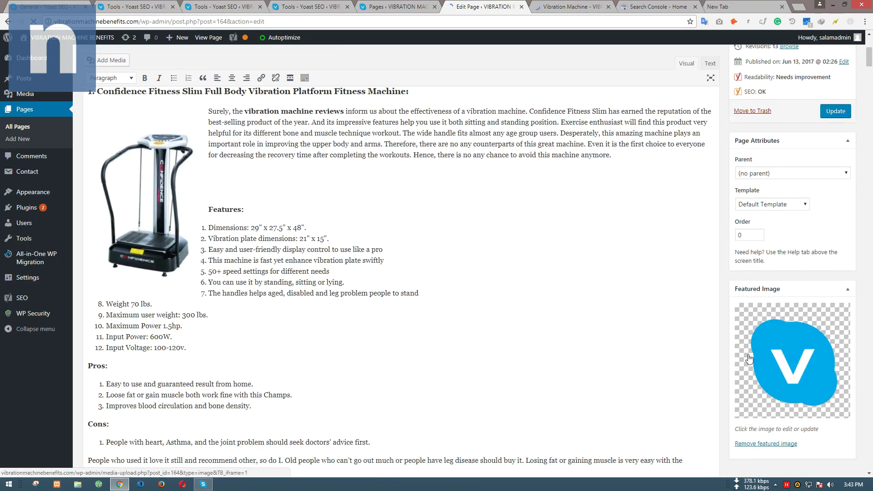
left_click(753, 442)
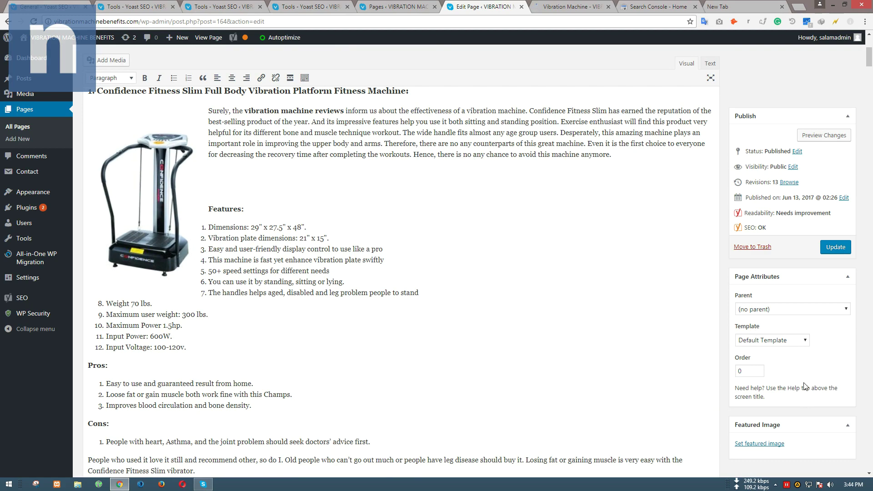
Go back to the published page and check the area around its title for the featured image.
key("ctrl+Tab")
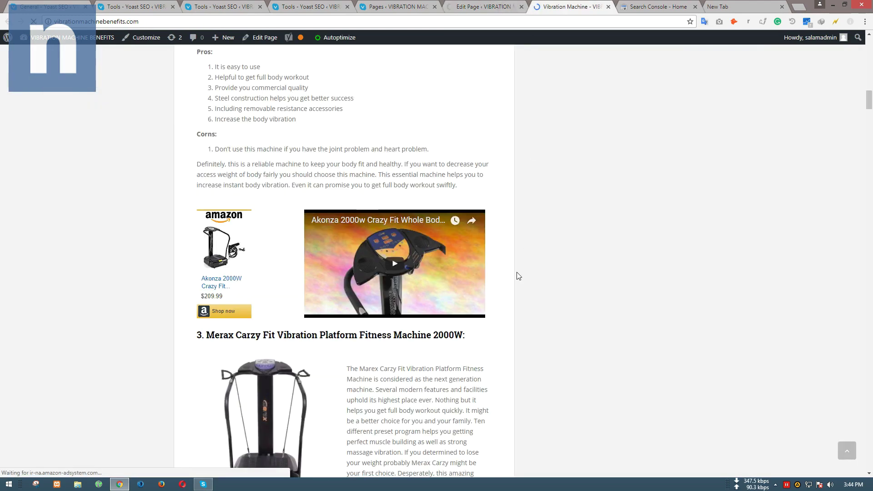
scroll(518, 272, "up", 15)
scroll(523, 272, "up", 12)
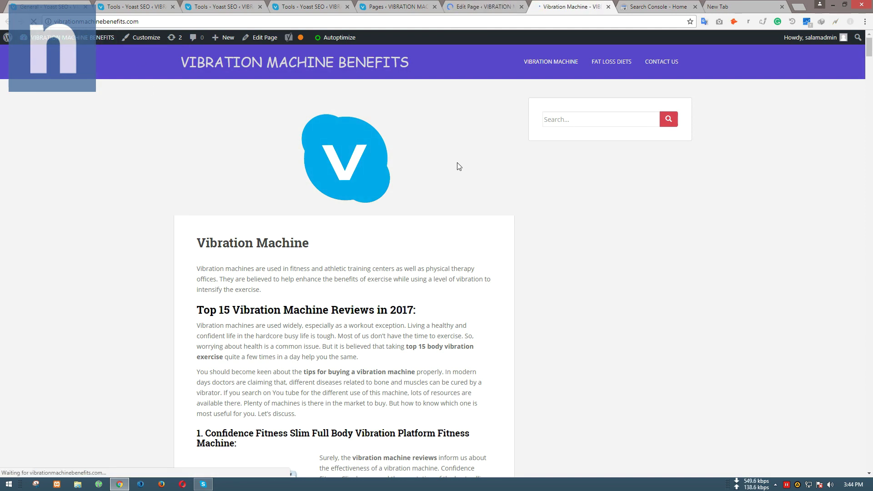
left_click_drag(200, 127, 351, 128)
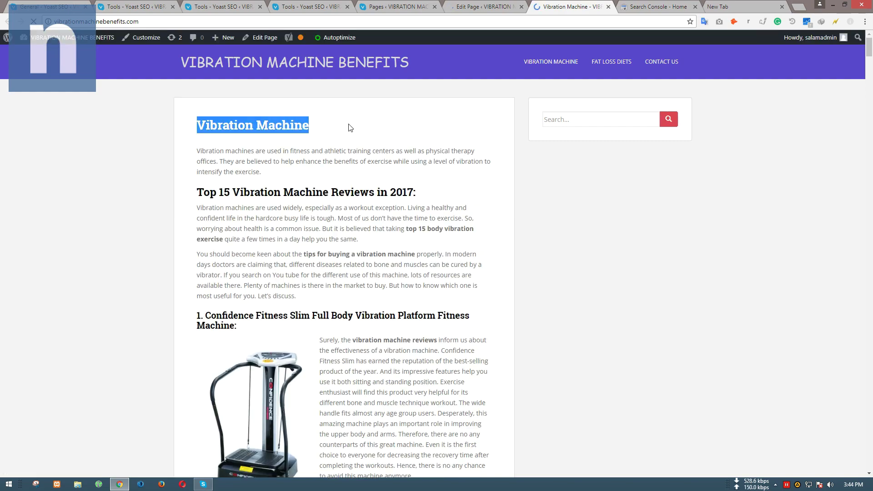
left_click(352, 130)
Look through the published page's product reviews, bold keywords, videos and buying tips down to the end of the content.
scroll(520, 241, "down", 5)
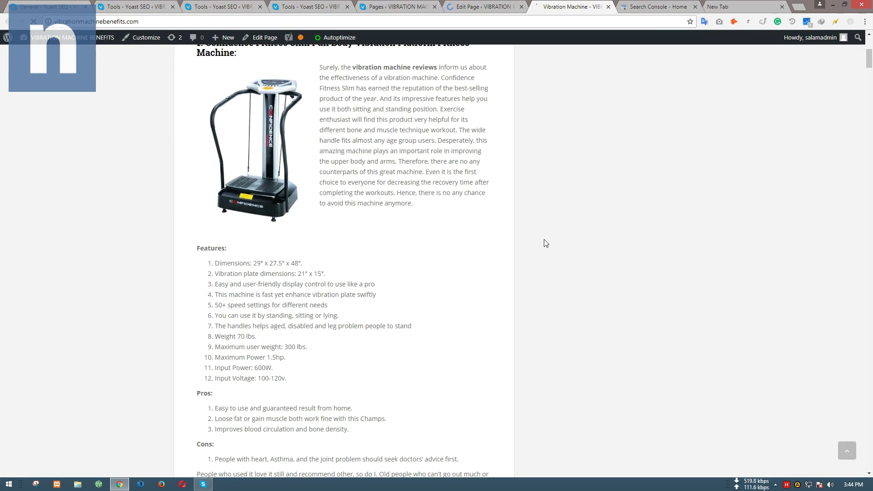
scroll(545, 244, "down", 10)
scroll(586, 282, "down", 12)
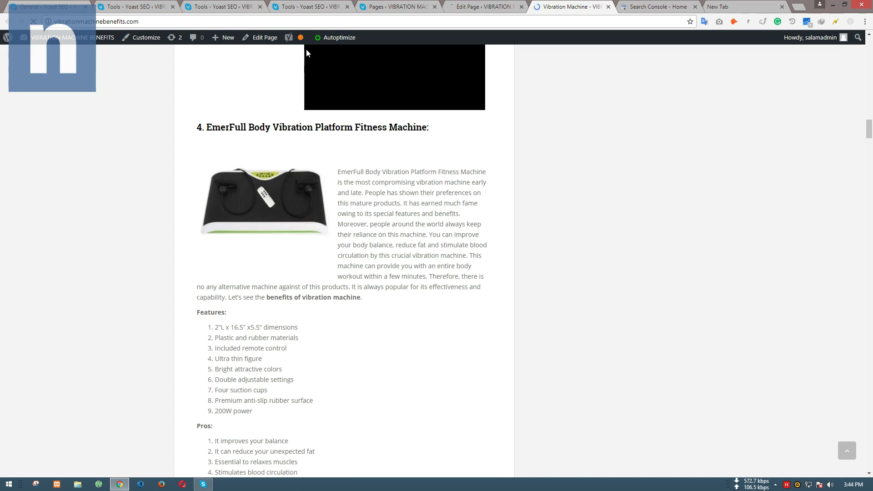
mouse_move(302, 43)
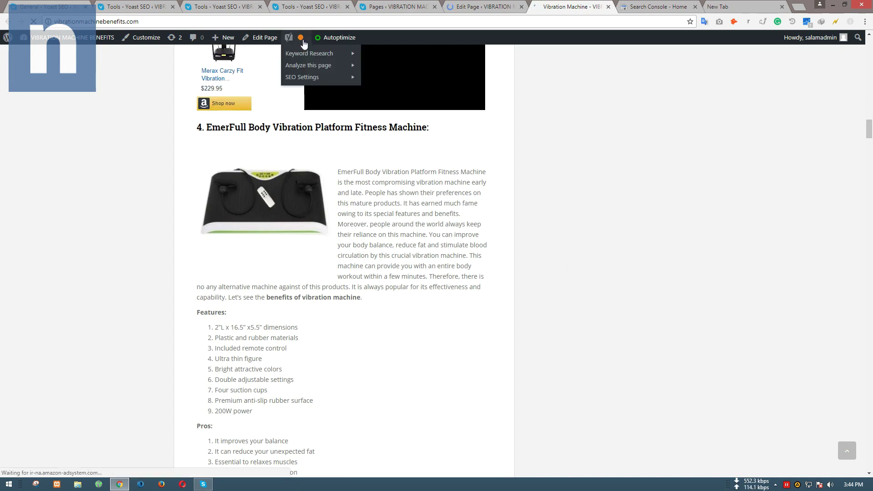
scroll(458, 291, "down", 15)
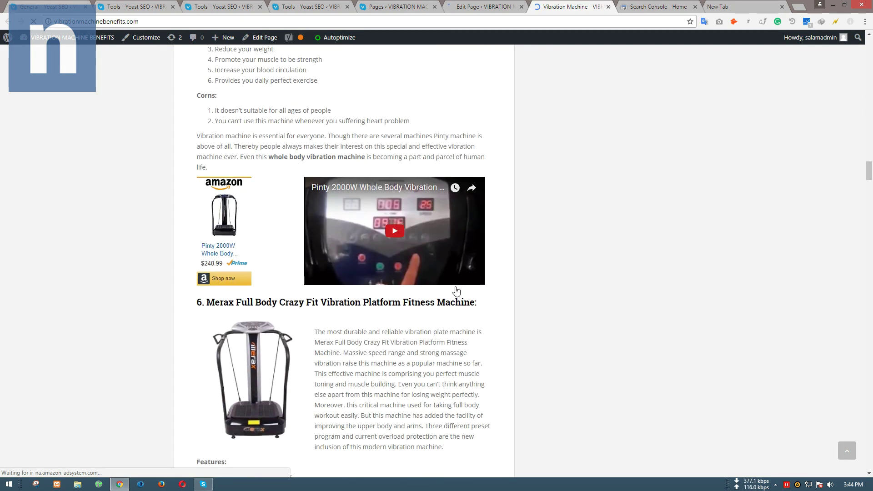
scroll(458, 280, "down", 13)
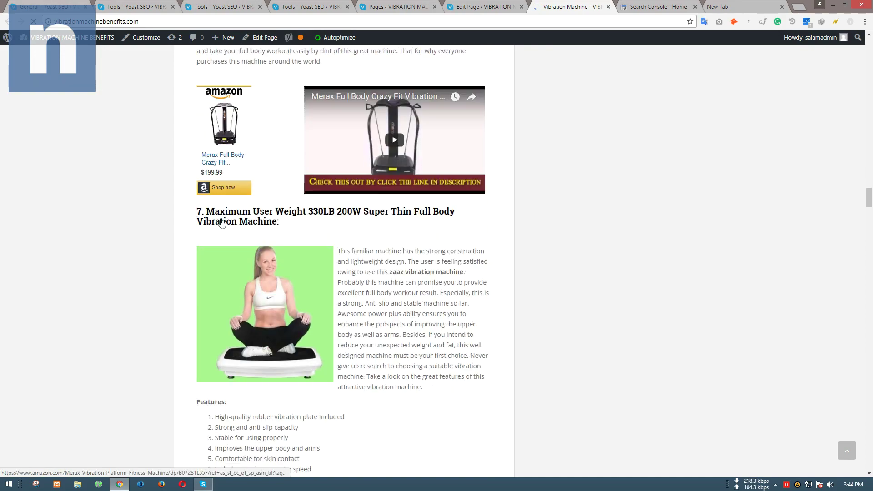
scroll(439, 271, "down", 15)
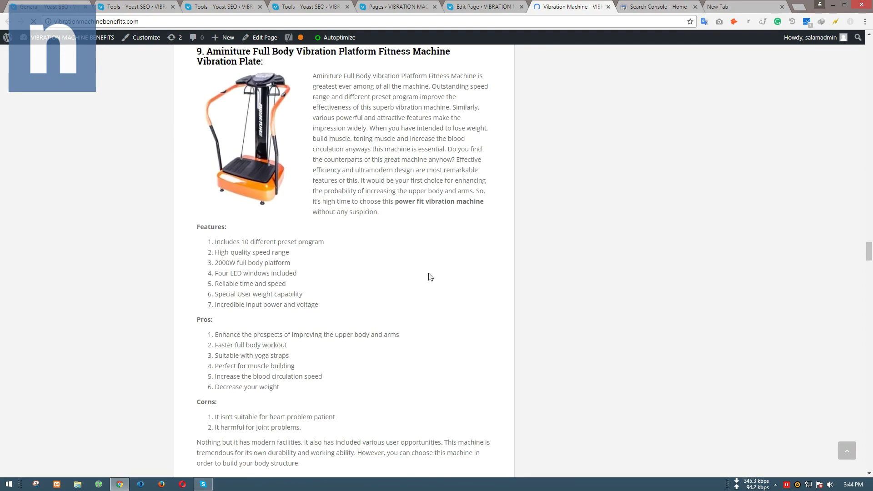
scroll(432, 279, "down", 15)
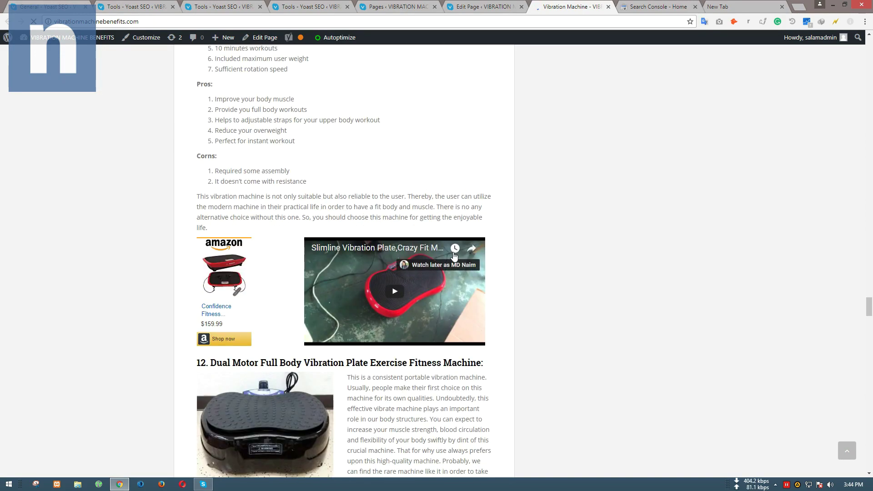
scroll(456, 256, "down", 15)
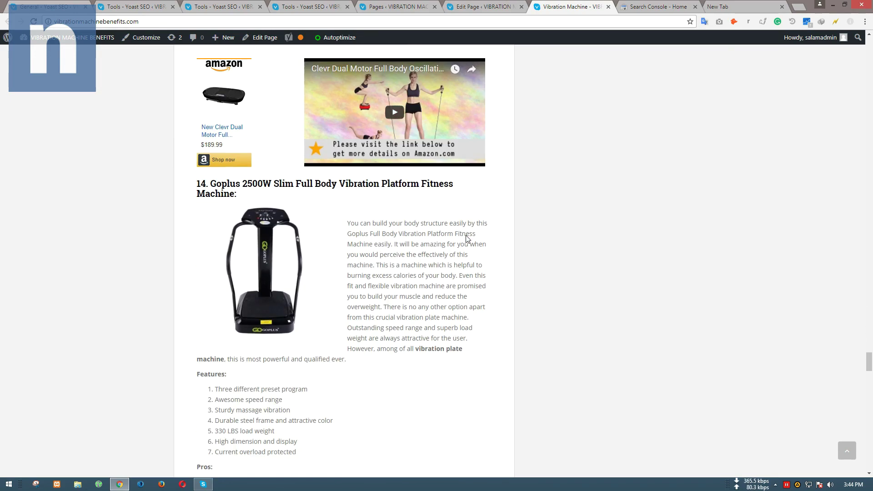
scroll(466, 237, "down", 20)
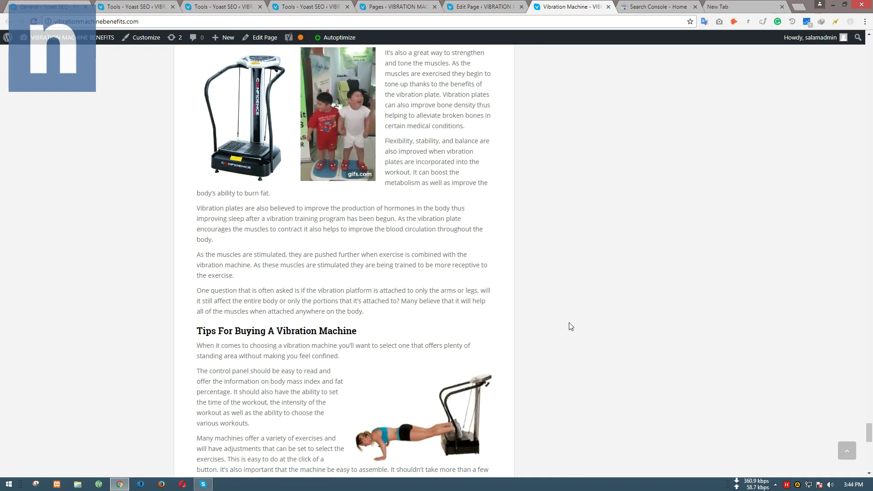
scroll(439, 284, "up", 2)
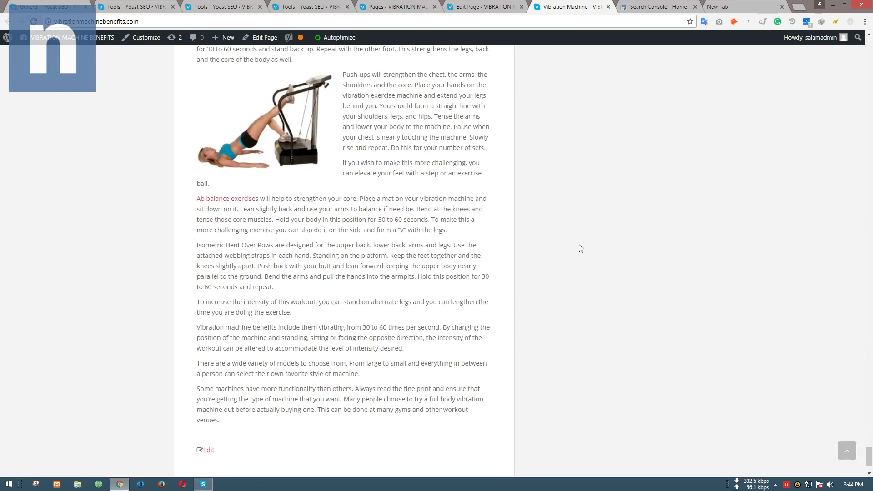
scroll(579, 247, "down", 2)
Close the published page and return to the list of all WordPress pages.
key("ctrl+w")
left_click(395, 6)
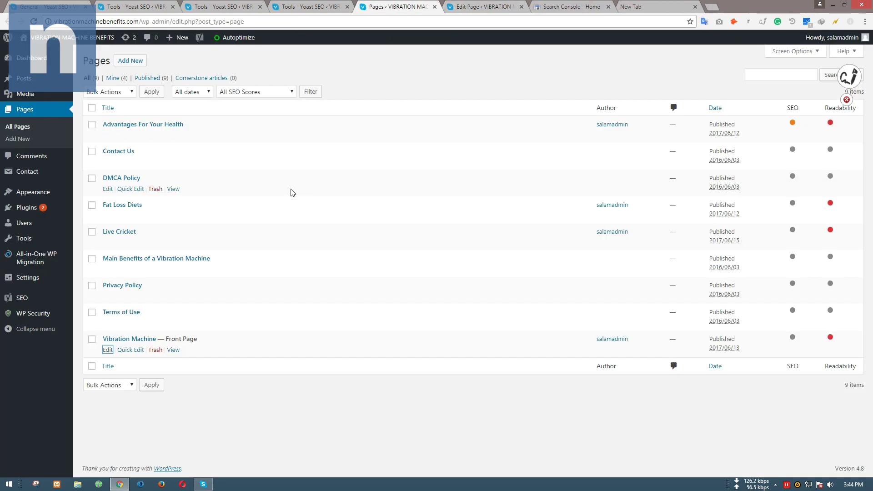